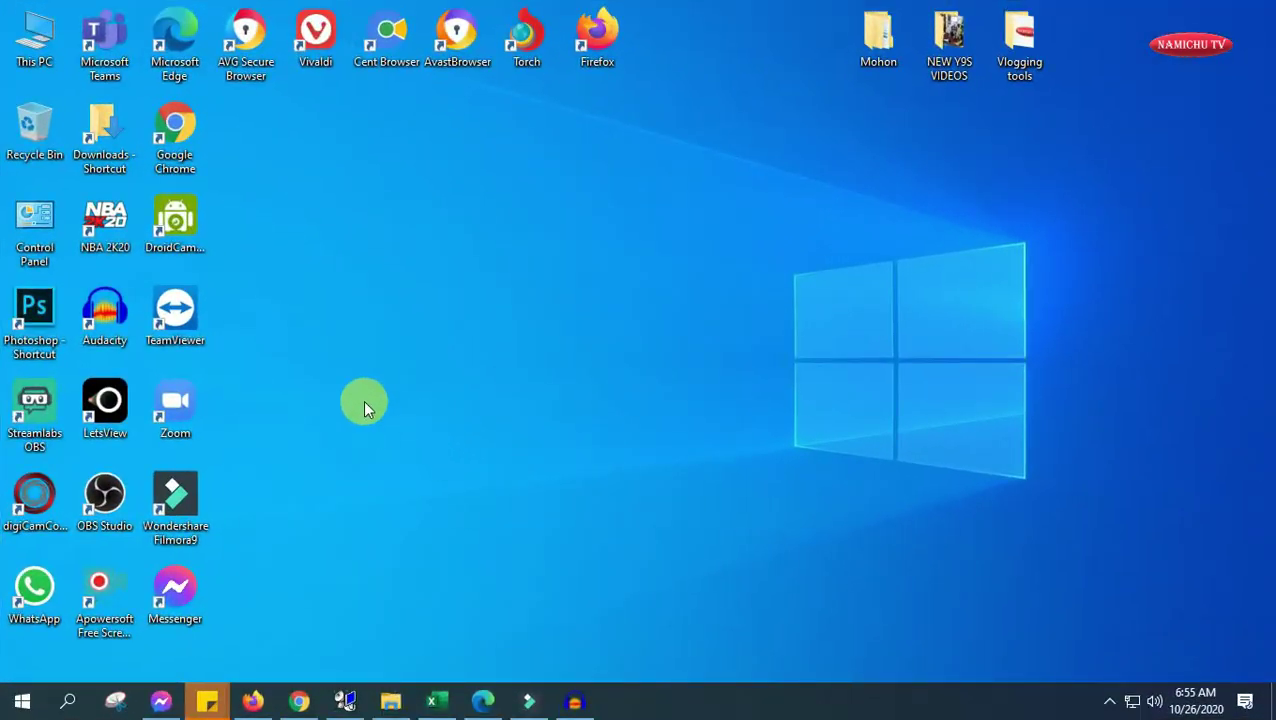
Open google.com in a new Microsoft Edge tab, switching the page to English and declining the Chrome offer.
left_click(483, 701)
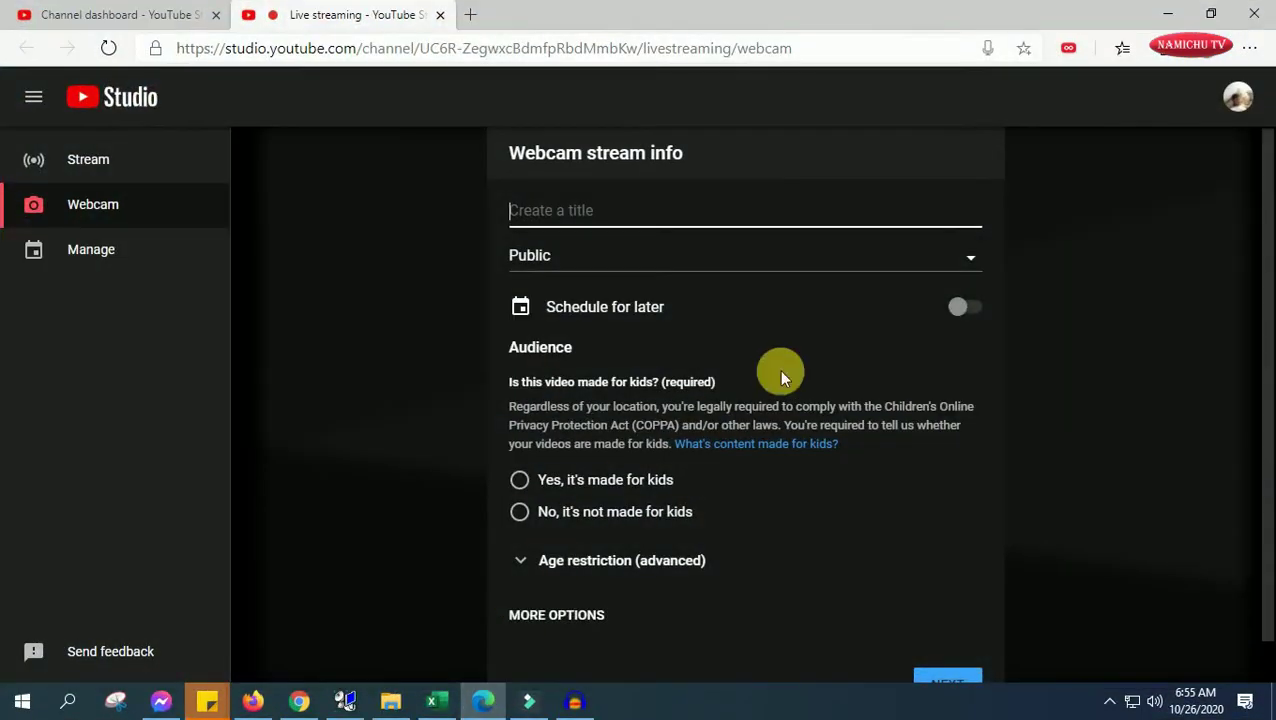
left_click(470, 14)
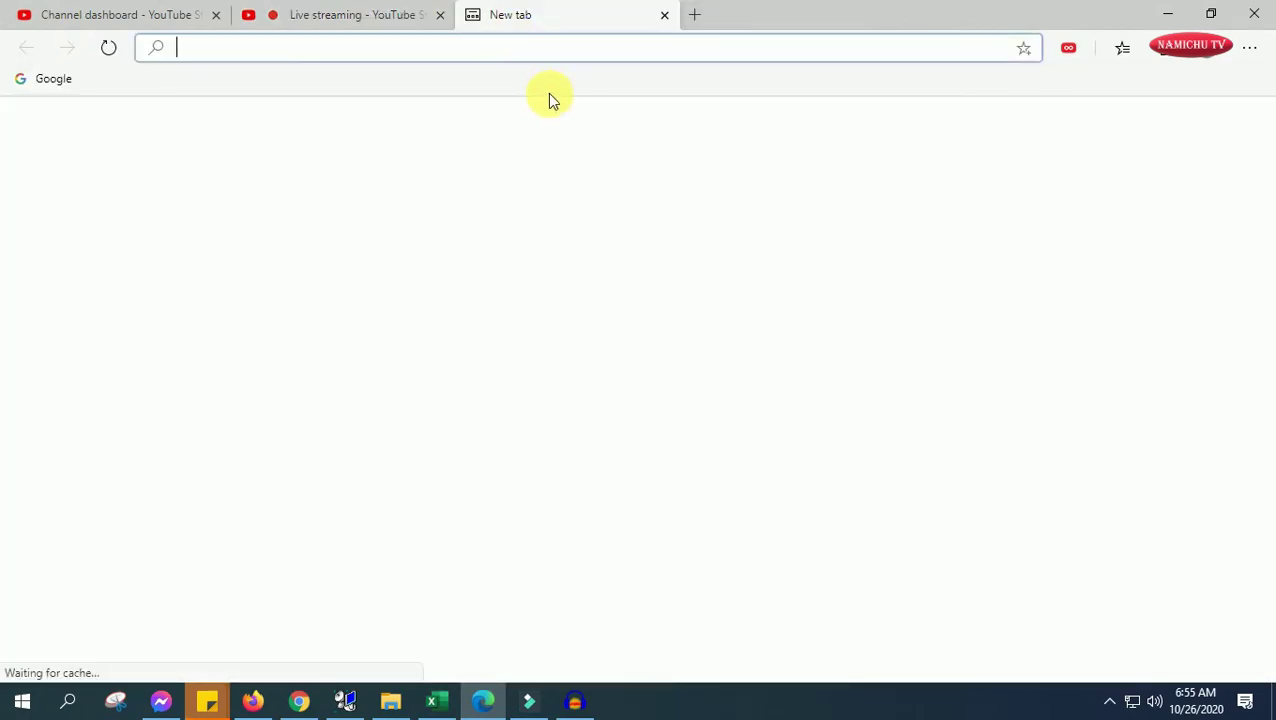
type("go")
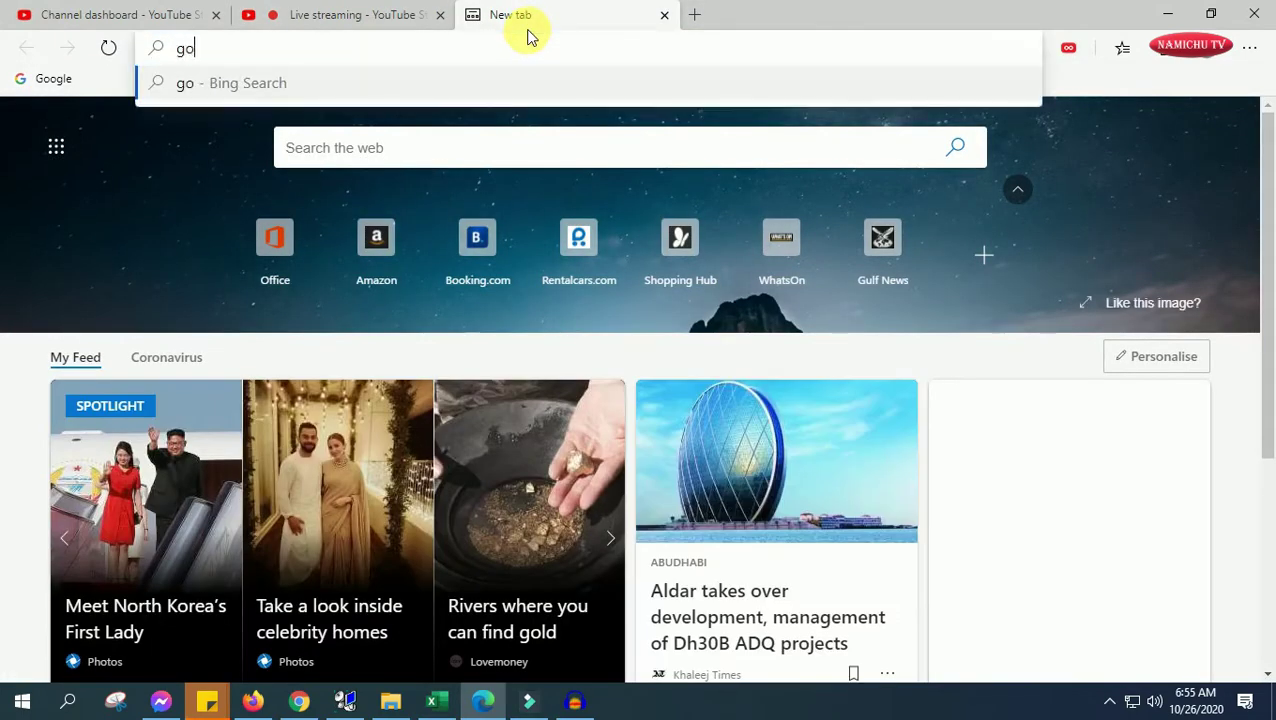
type("ogle.com")
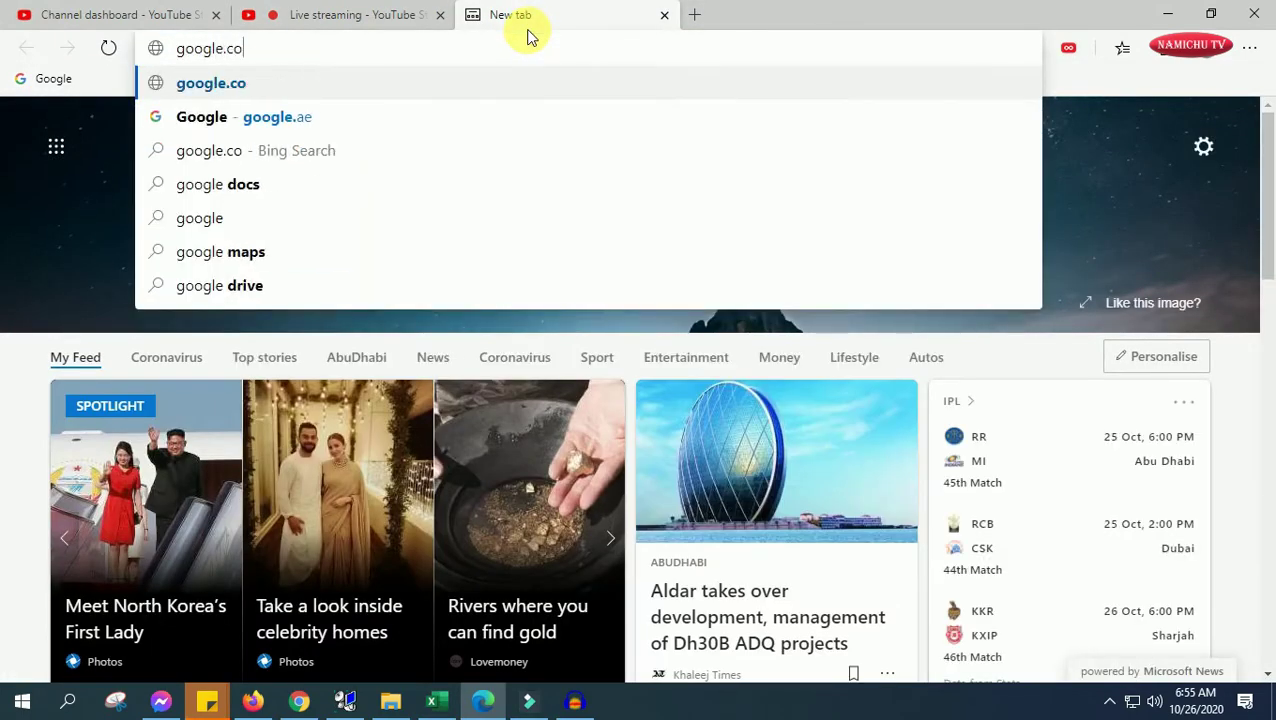
key("Return")
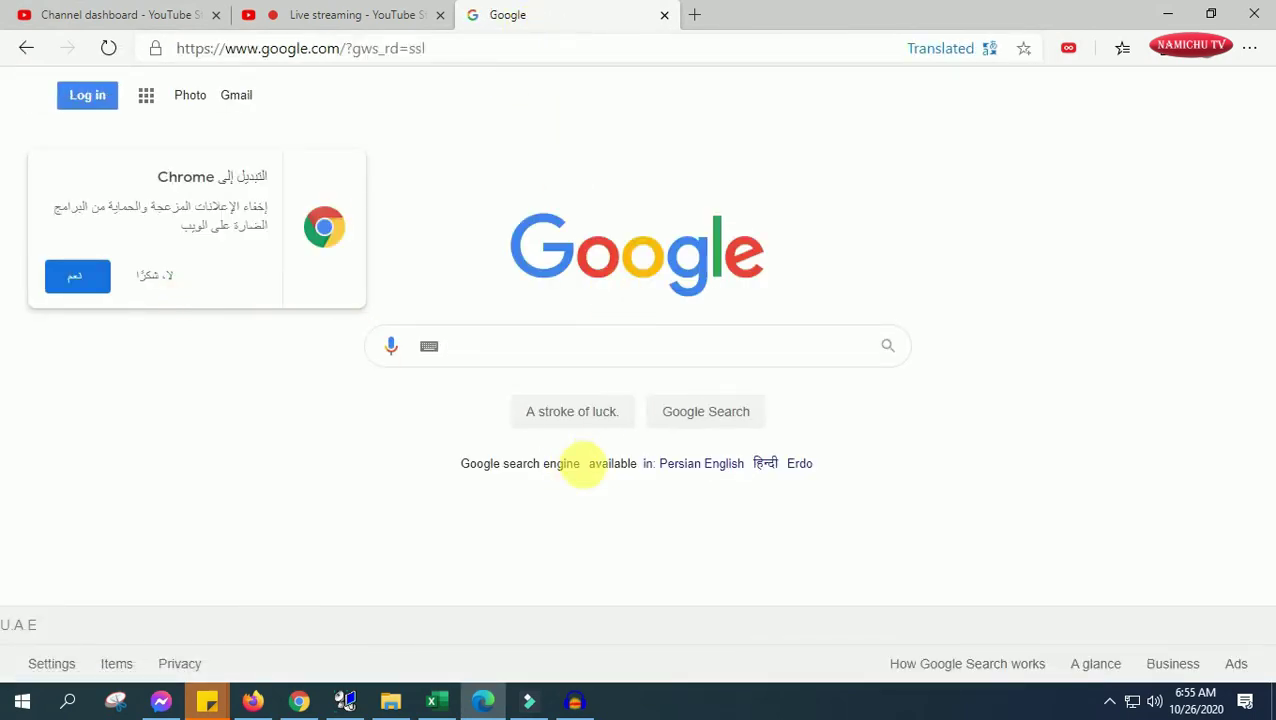
left_click(710, 465)
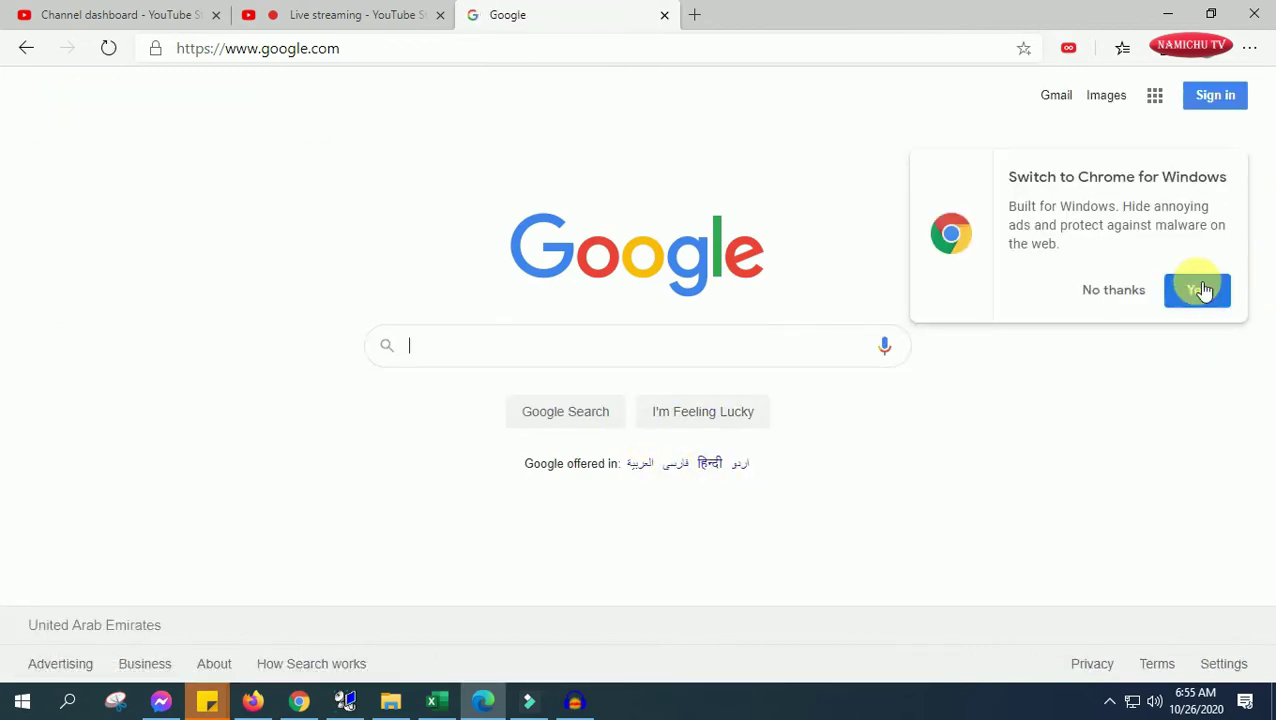
left_click(1138, 292)
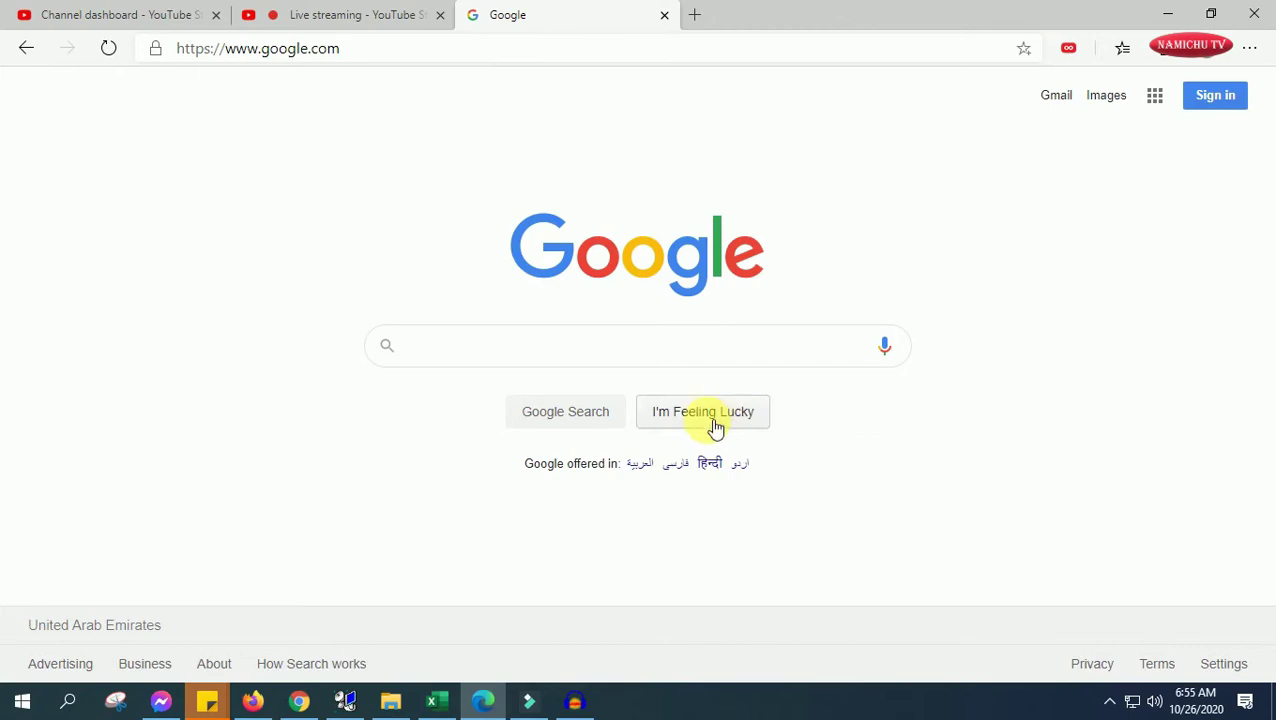
Search Google for nightbot and open the nightbot.tv website.
left_click(575, 352)
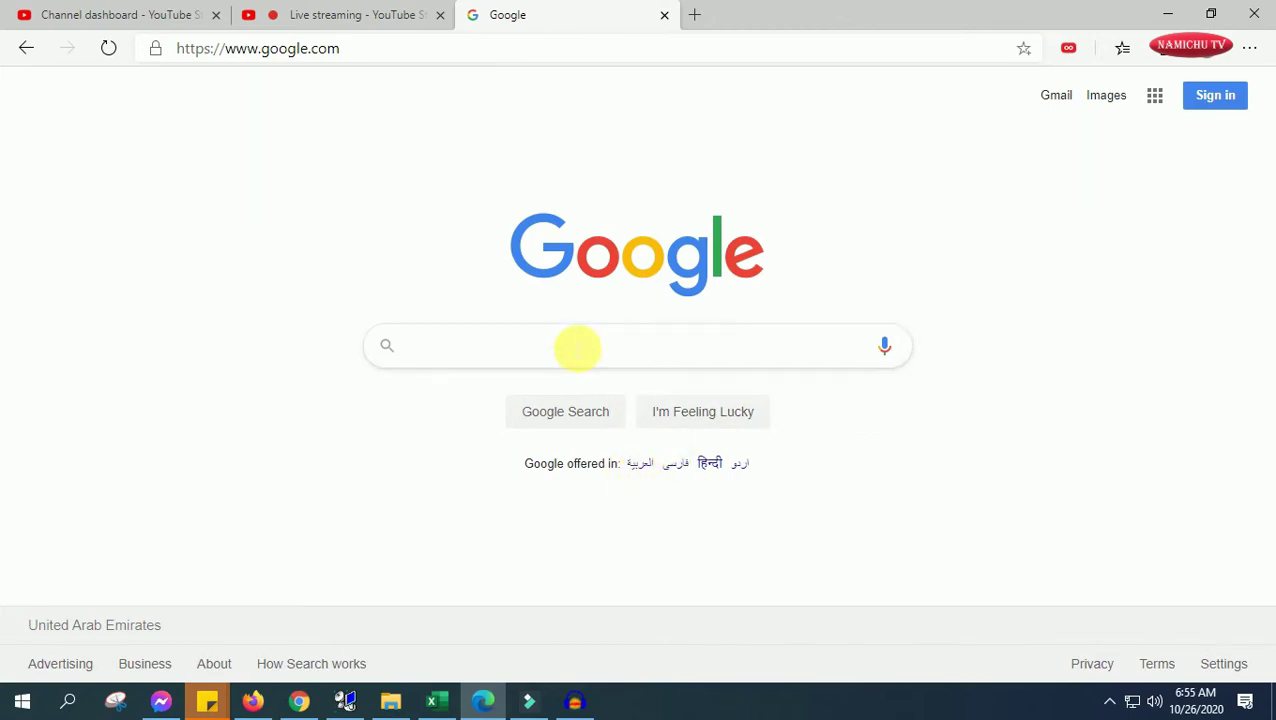
type("night")
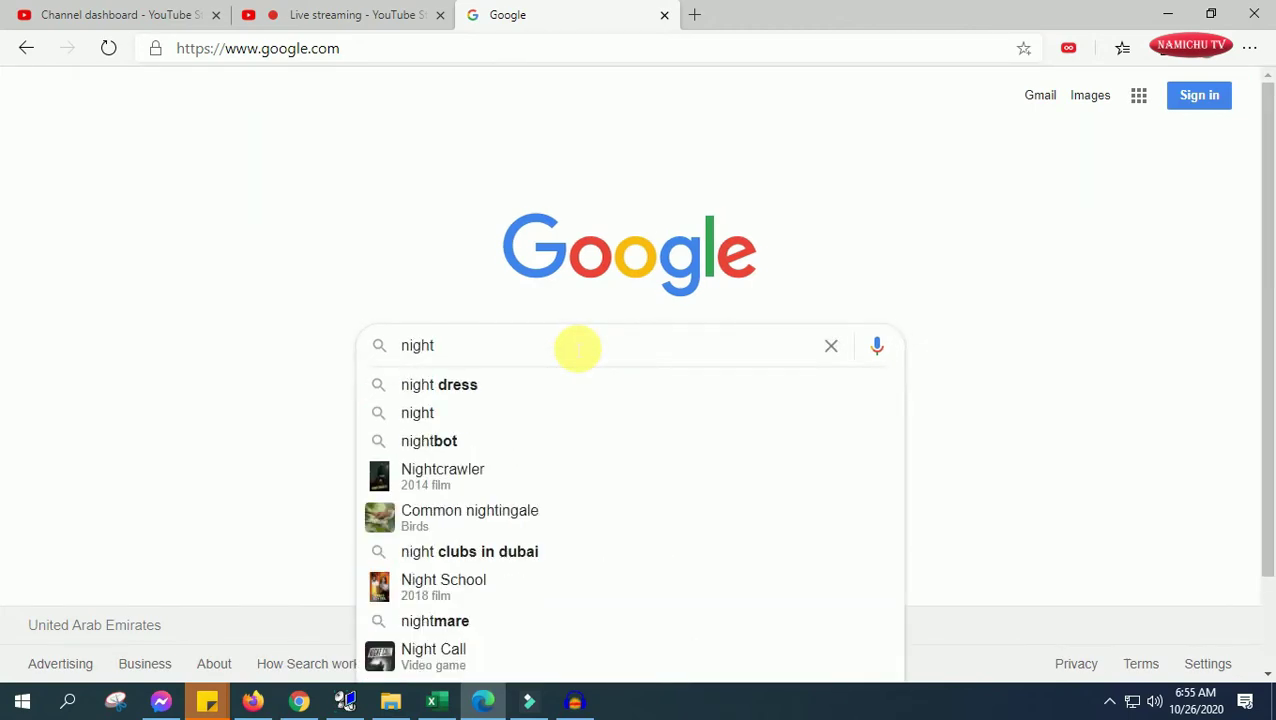
type("bot")
key("Return")
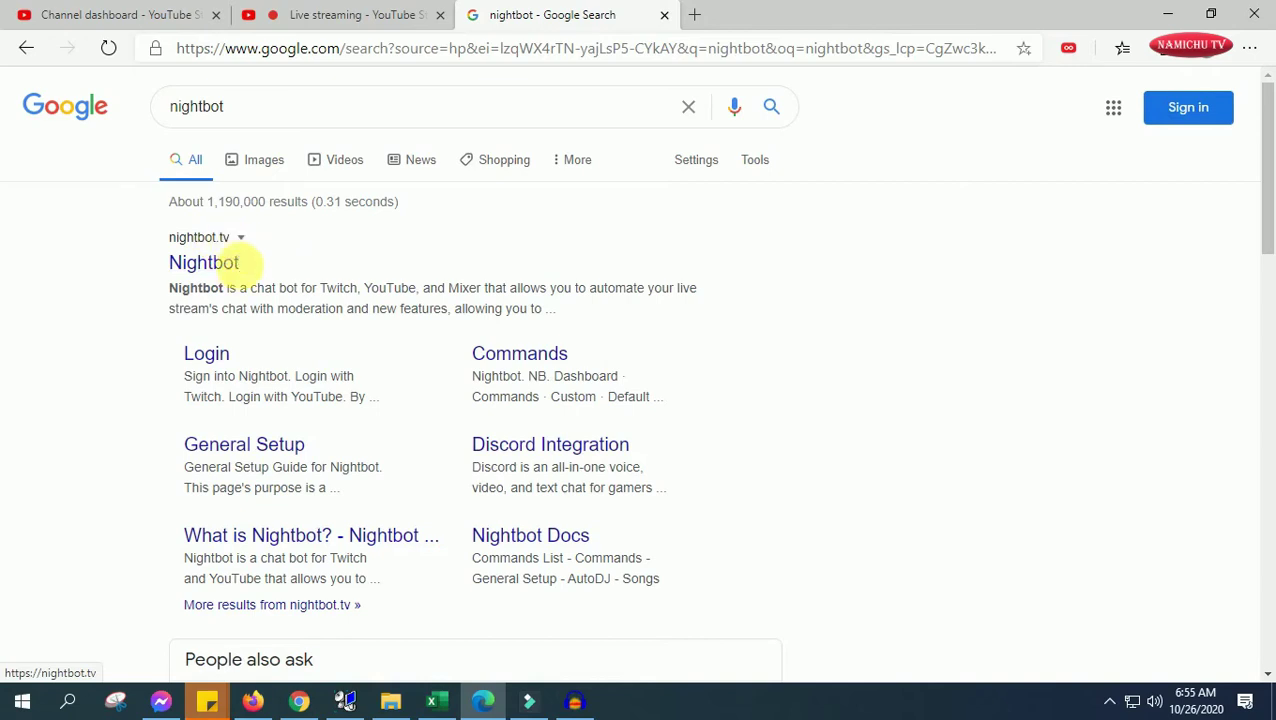
left_click(222, 272)
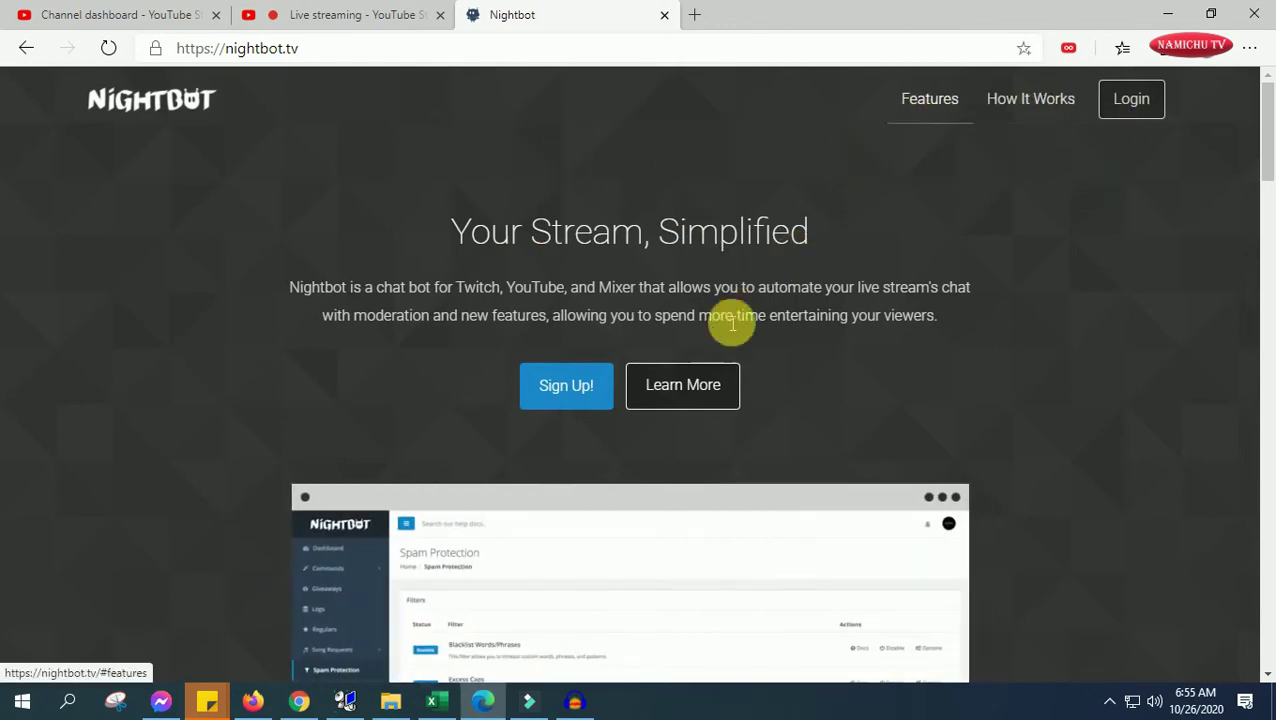
Sign up for Nightbot through the YouTube login, using the saved Google account's e-mail and password.
left_click(589, 390)
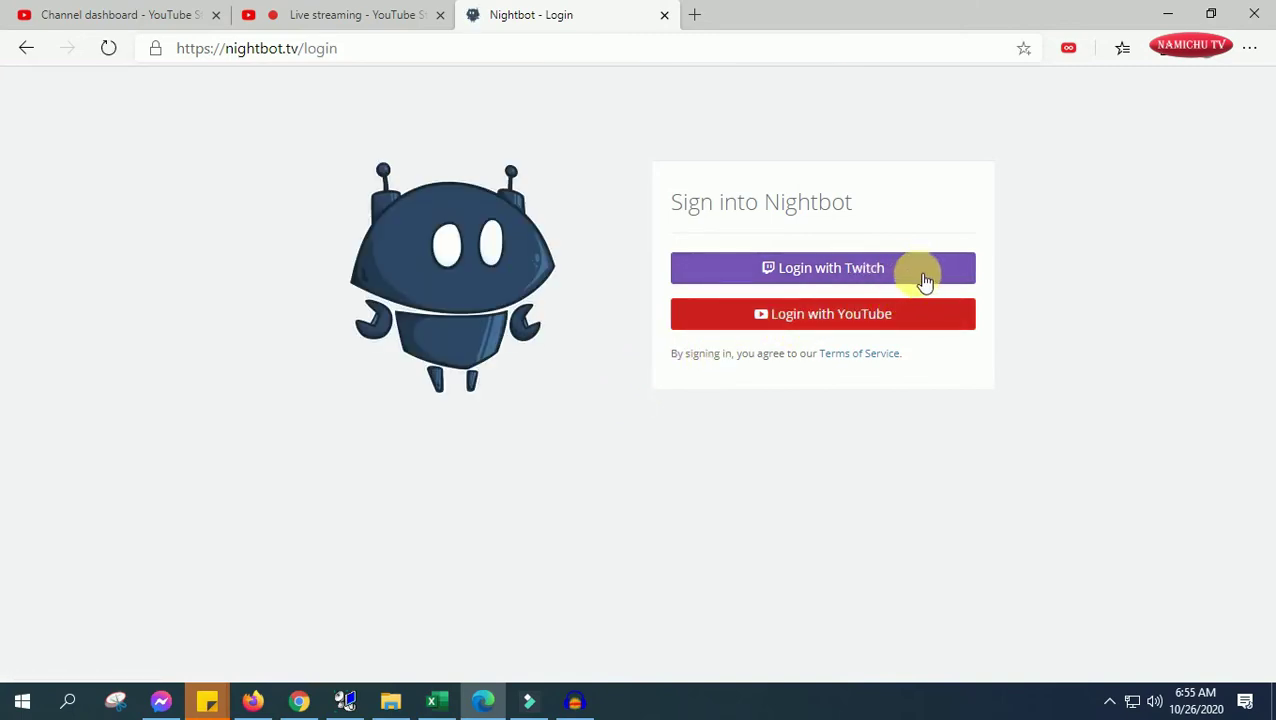
left_click(845, 316)
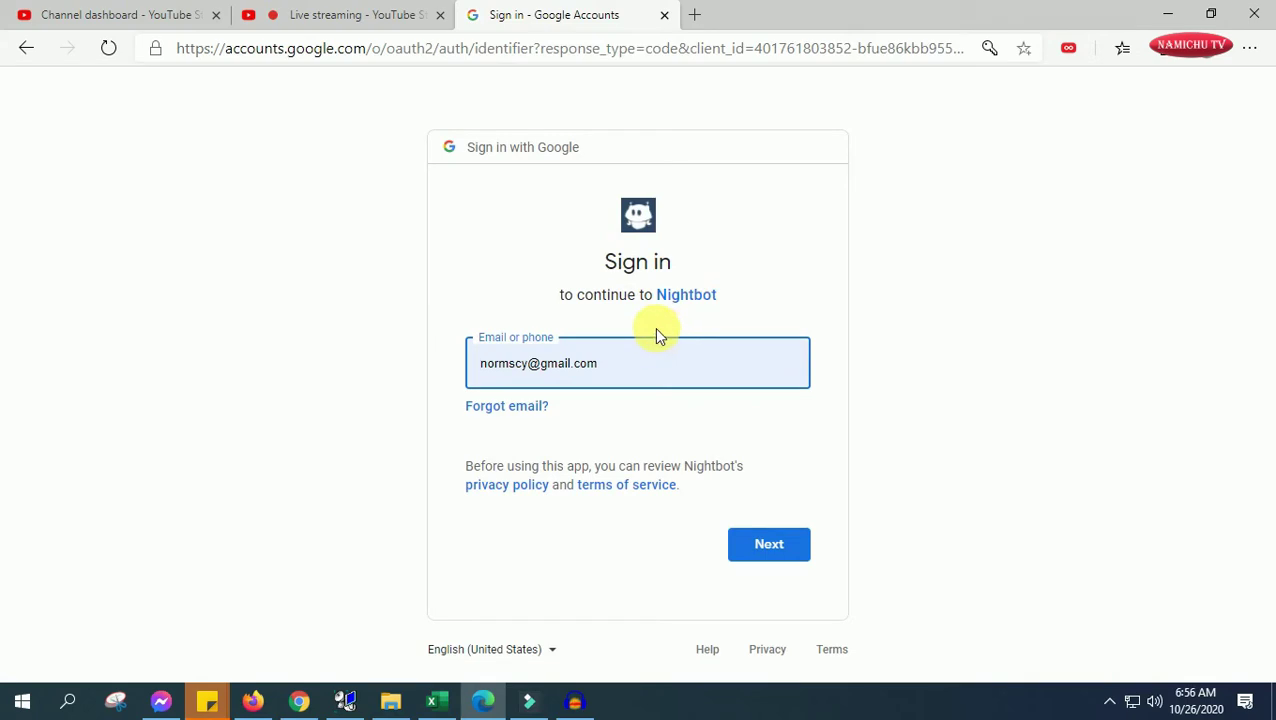
left_click(620, 375)
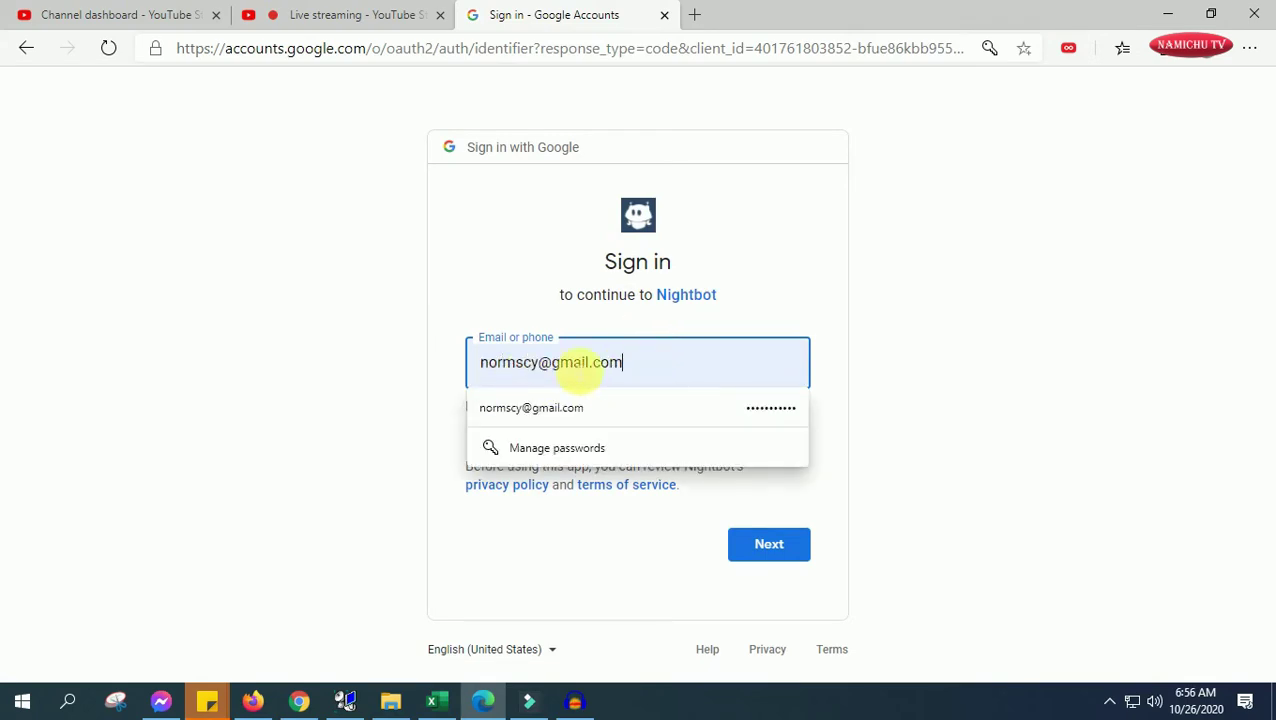
key("ctrl+a")
type("n")
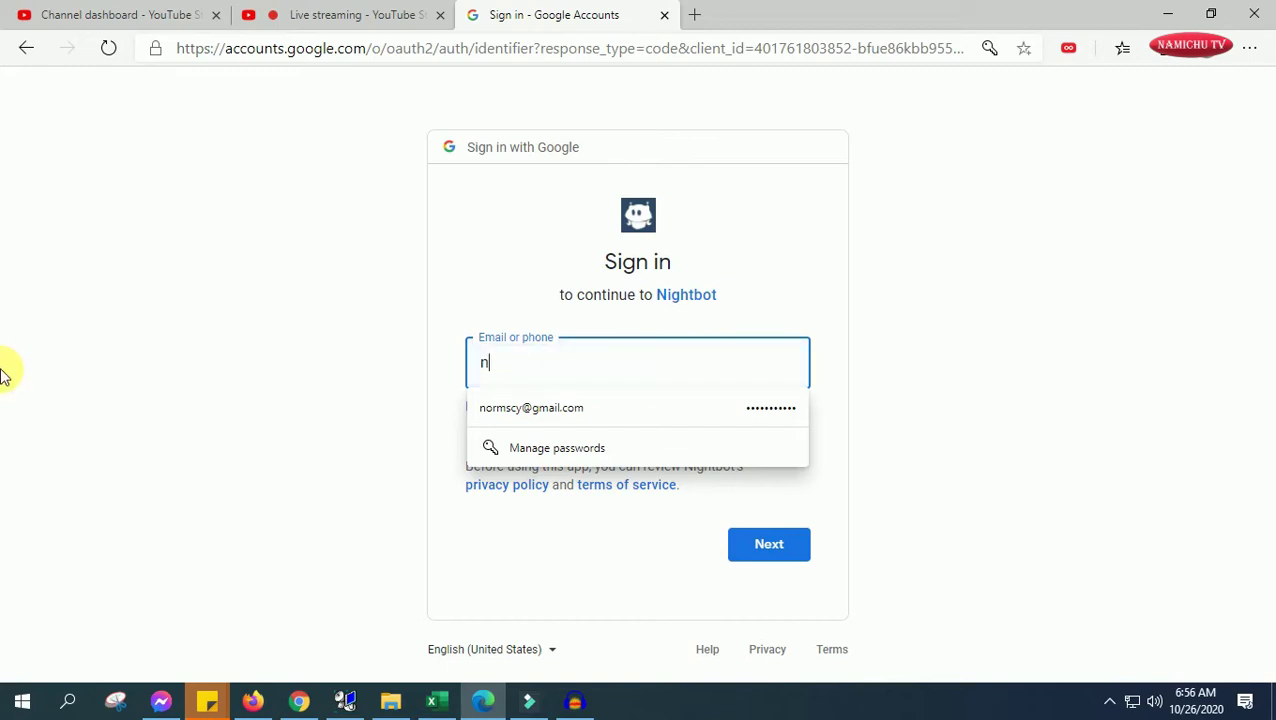
type("ormc")
key("BackSpace")
left_click(590, 400)
left_click(774, 562)
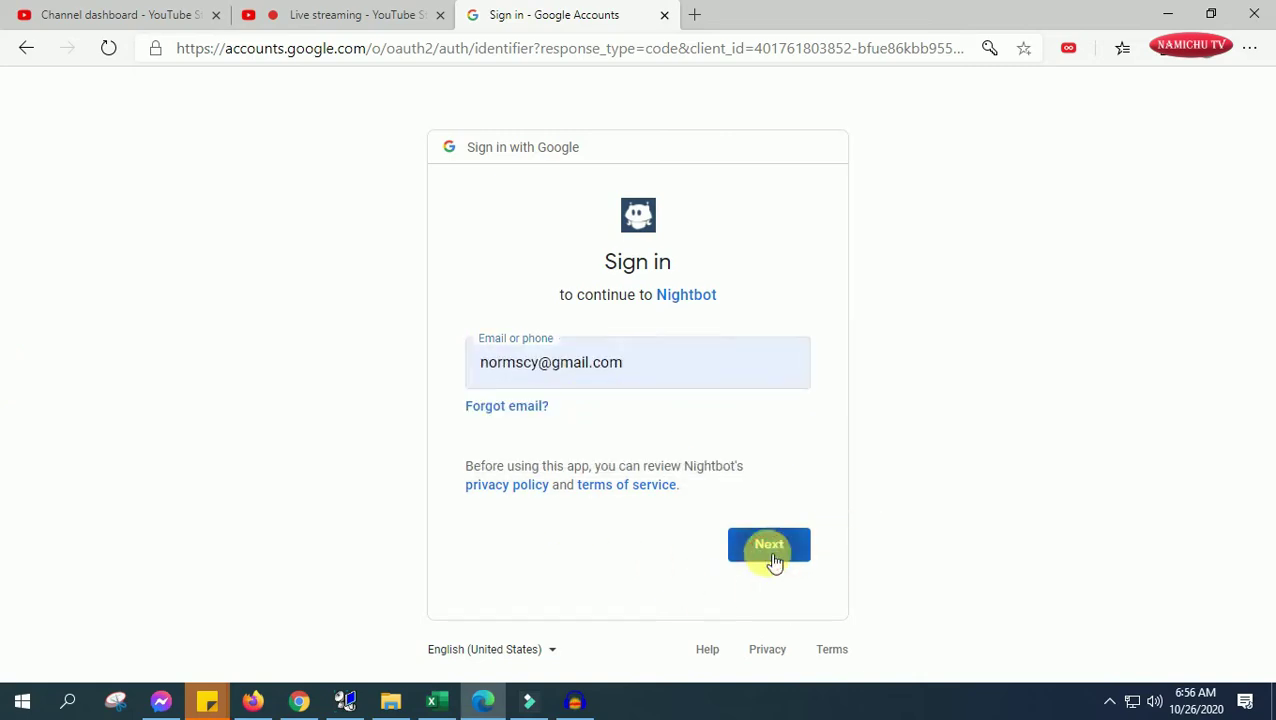
left_click(777, 540)
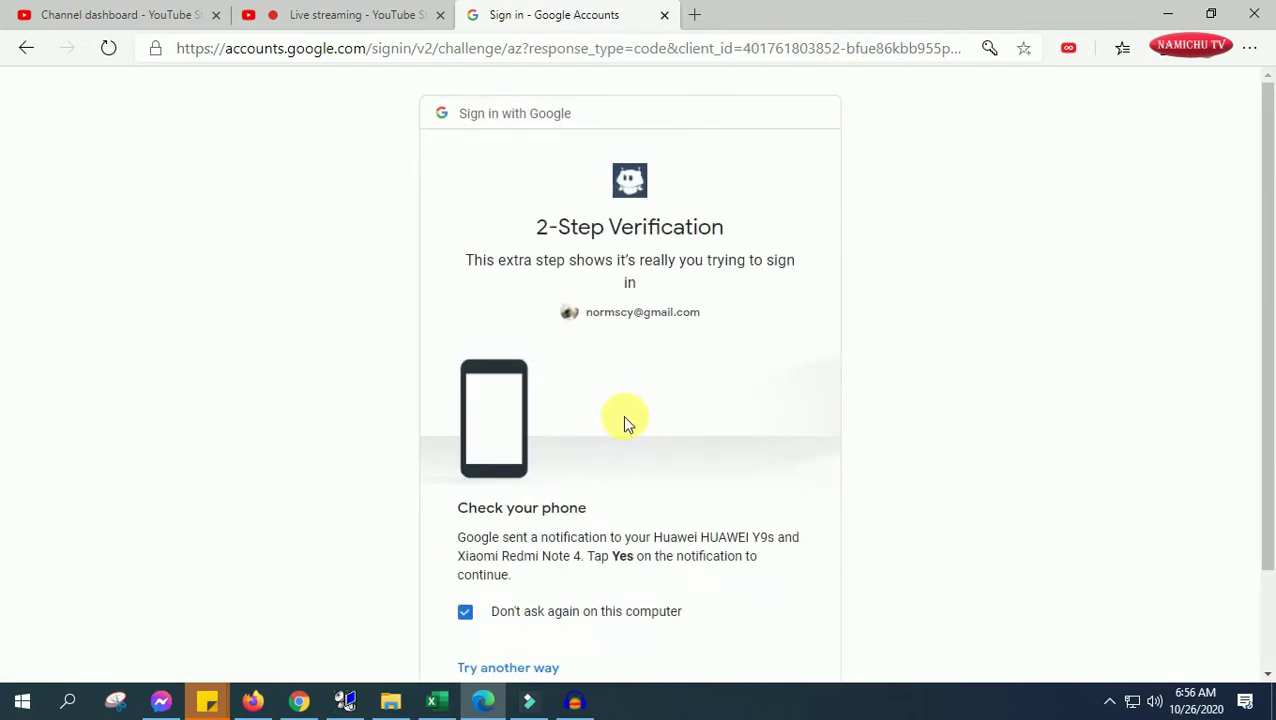
Allow Nightbot to access the Google account and manage its YouTube content.
scroll(622, 418, "down", 2)
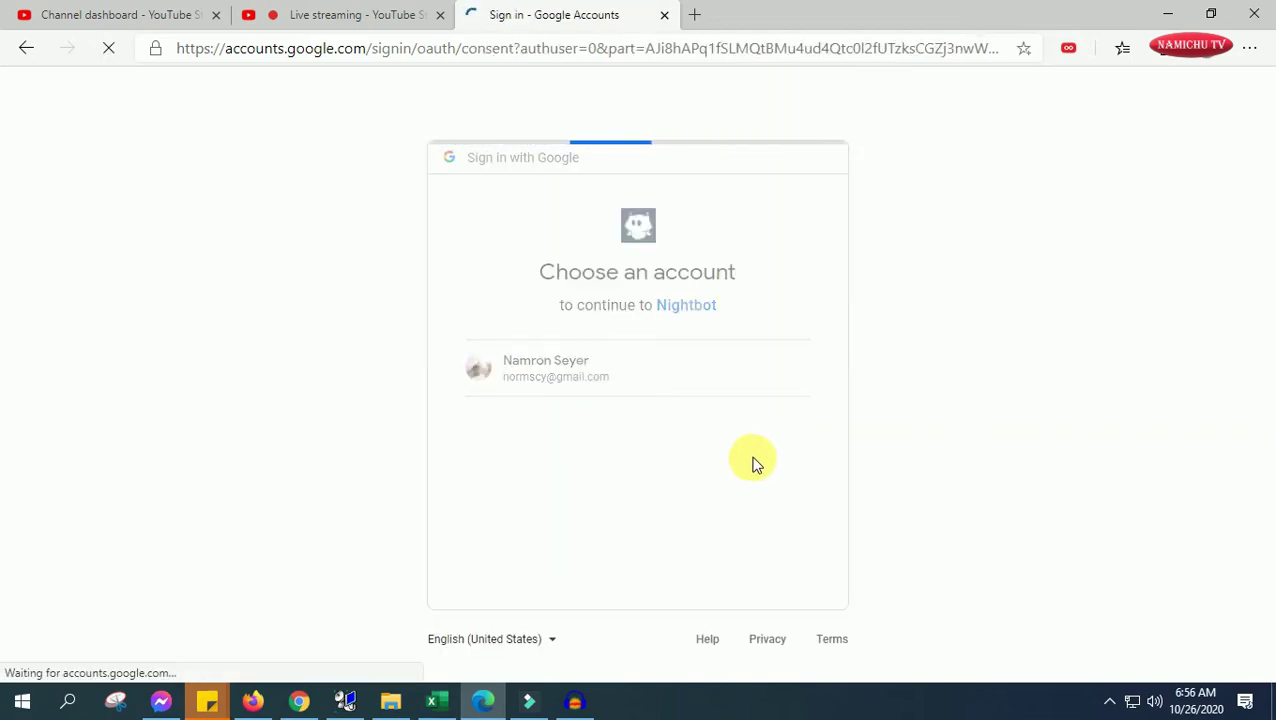
scroll(720, 445, "down", 1)
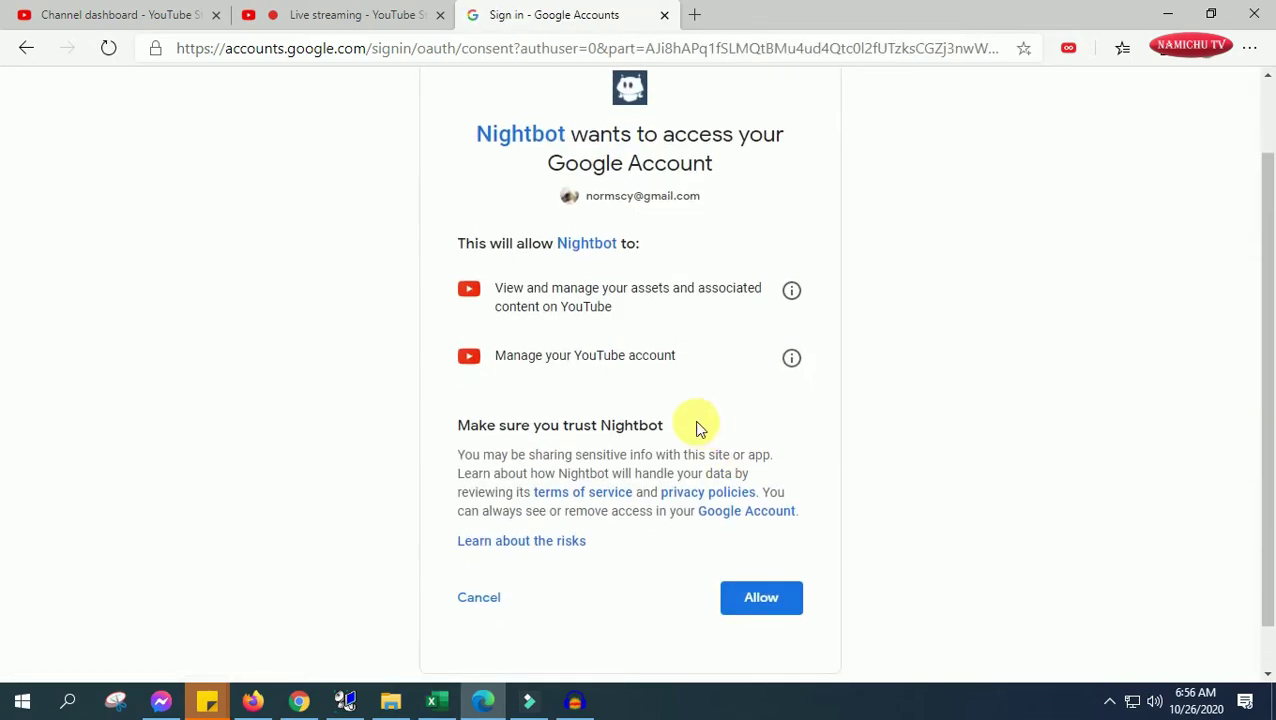
left_click(762, 600)
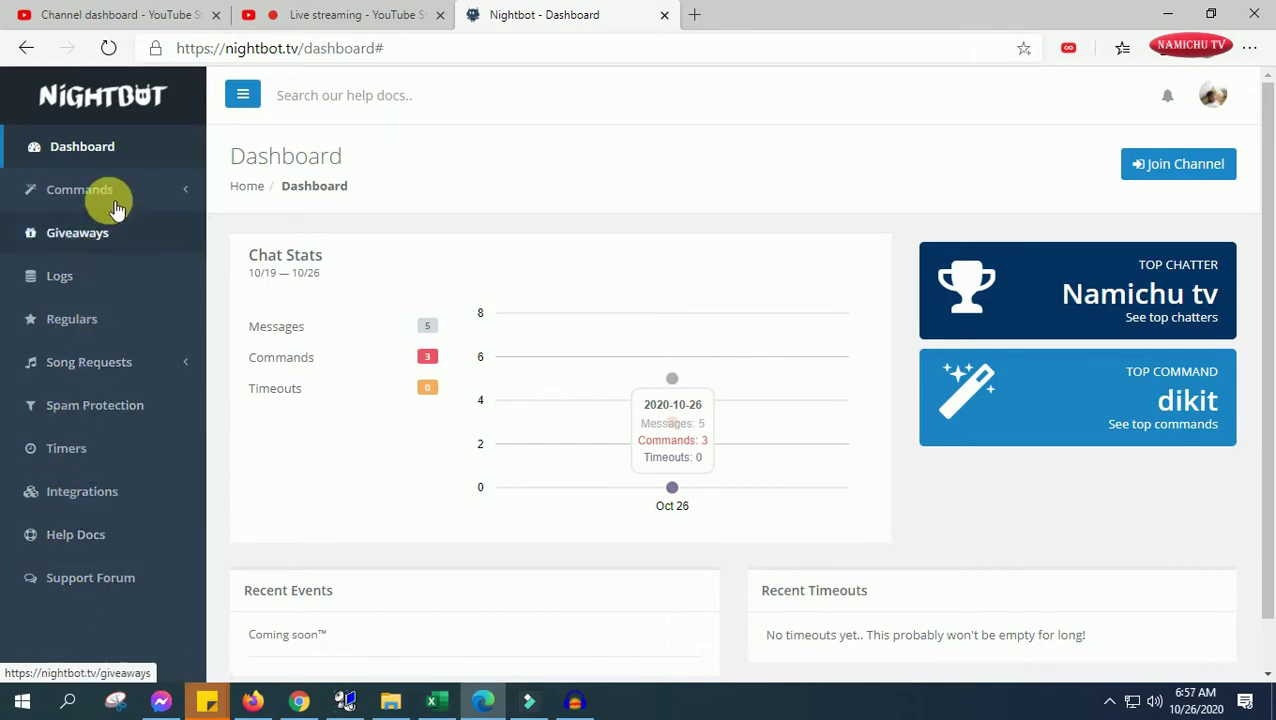
Check which channels the signed-in Nightbot account manages.
left_click(1218, 96)
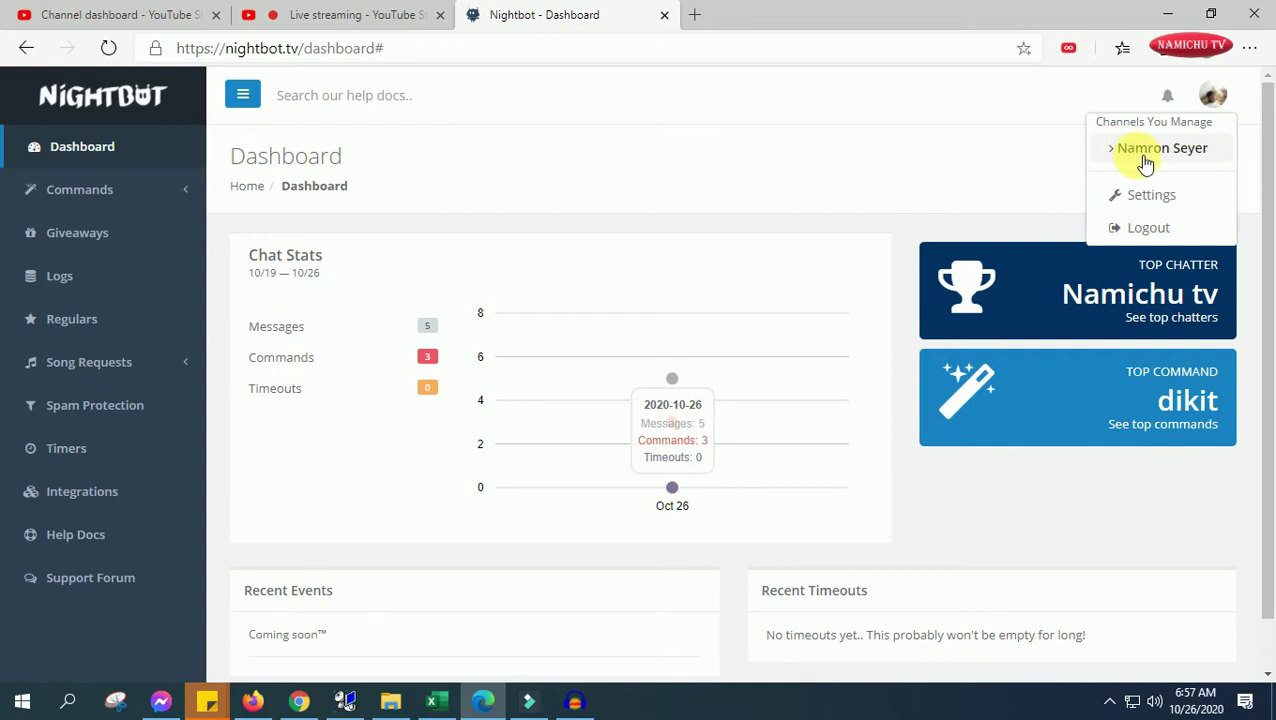
left_click(1050, 91)
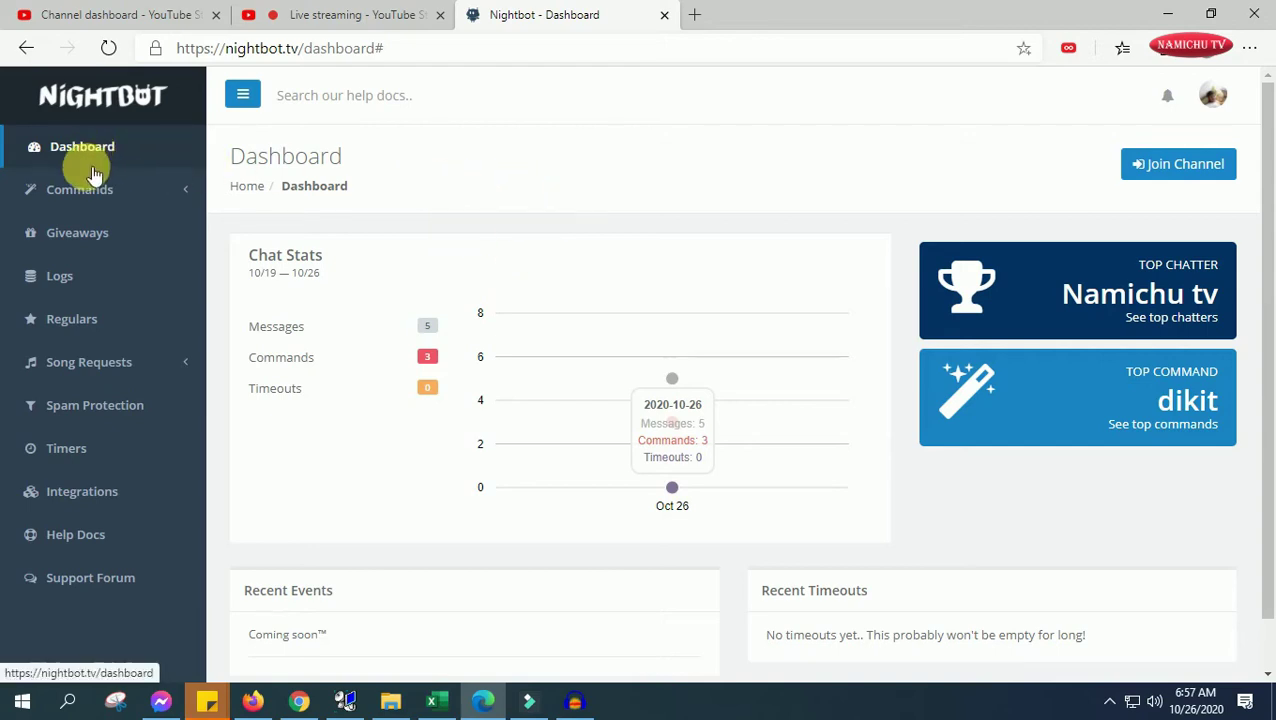
Start a new custom channel command in Nightbot and name it tamsak.
left_click(158, 193)
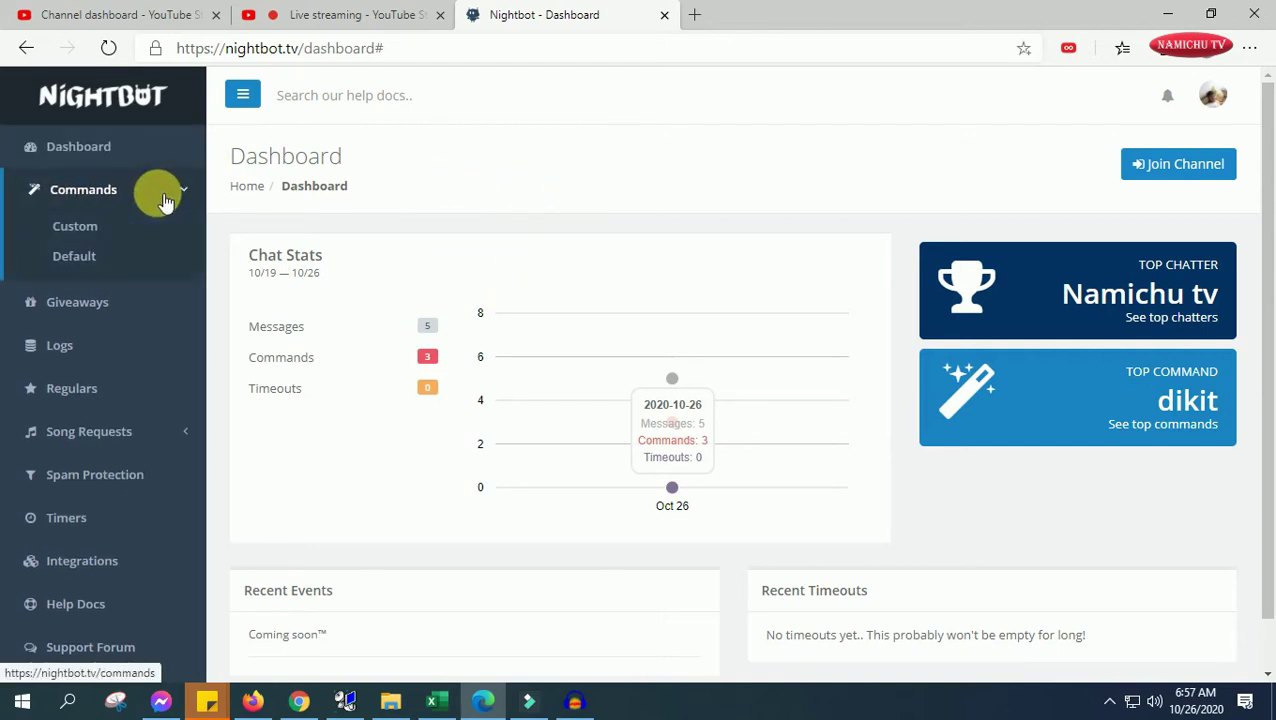
left_click(88, 236)
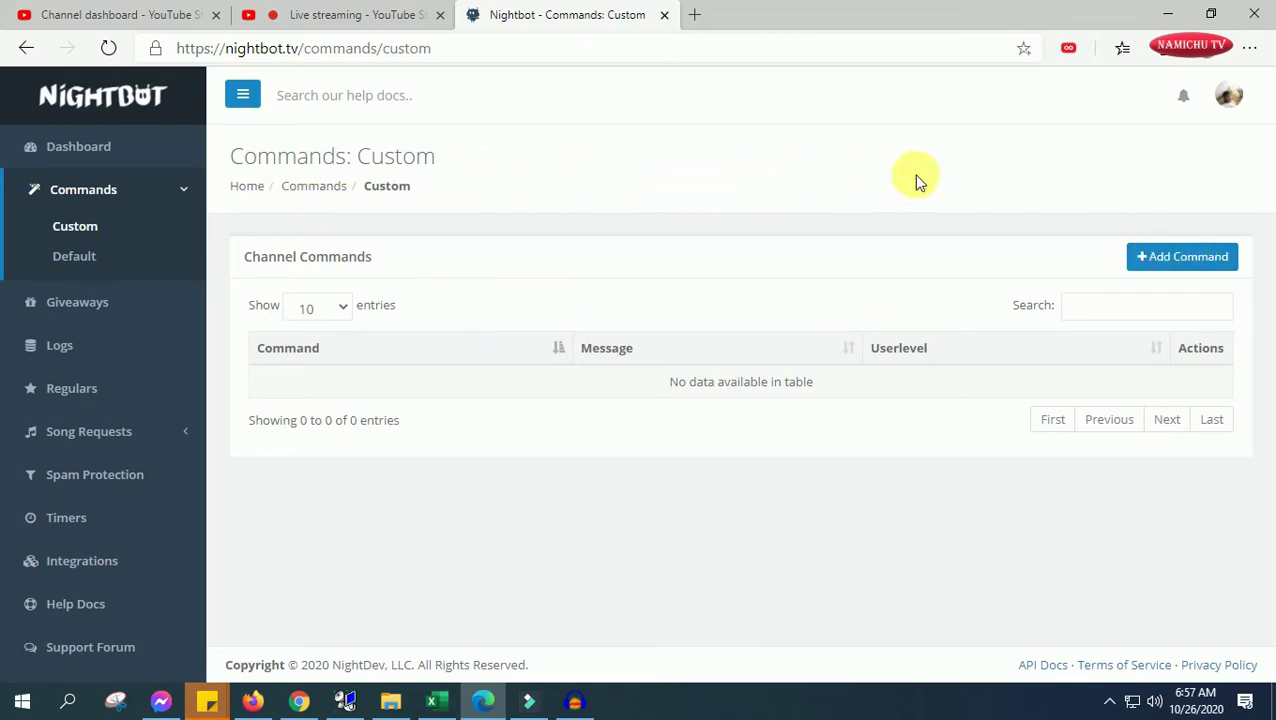
left_click(1190, 262)
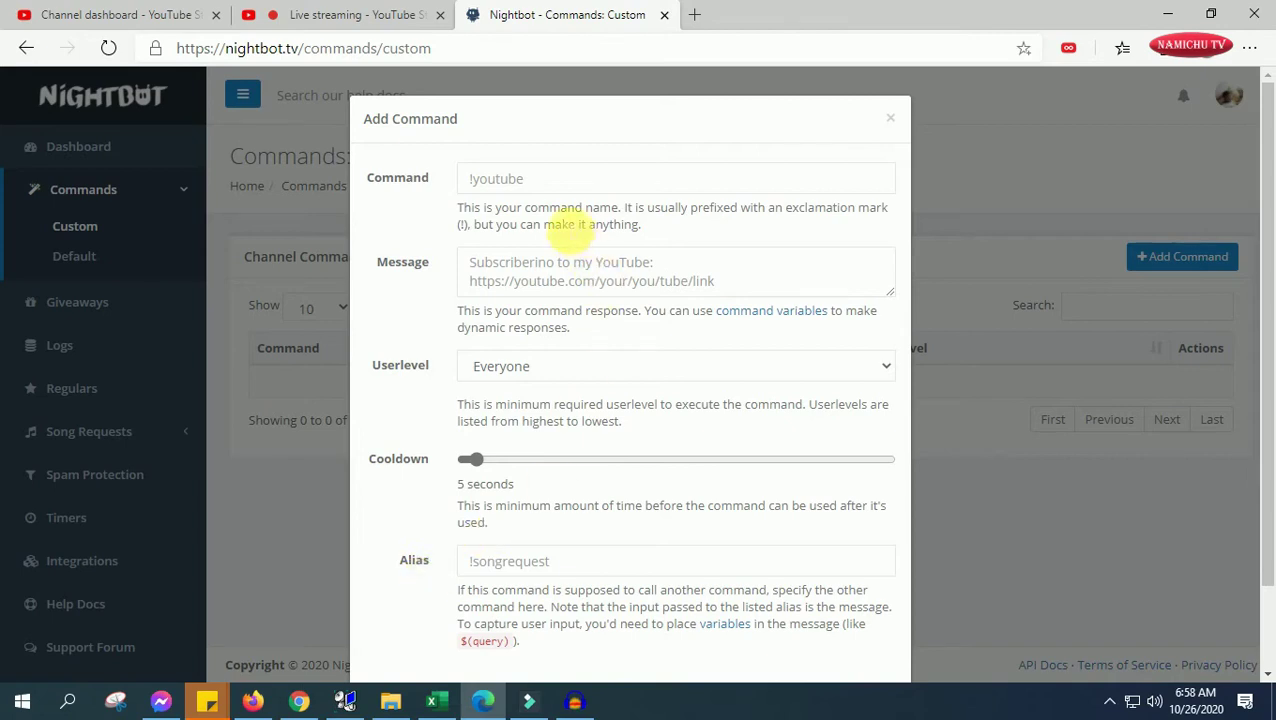
left_click(572, 183)
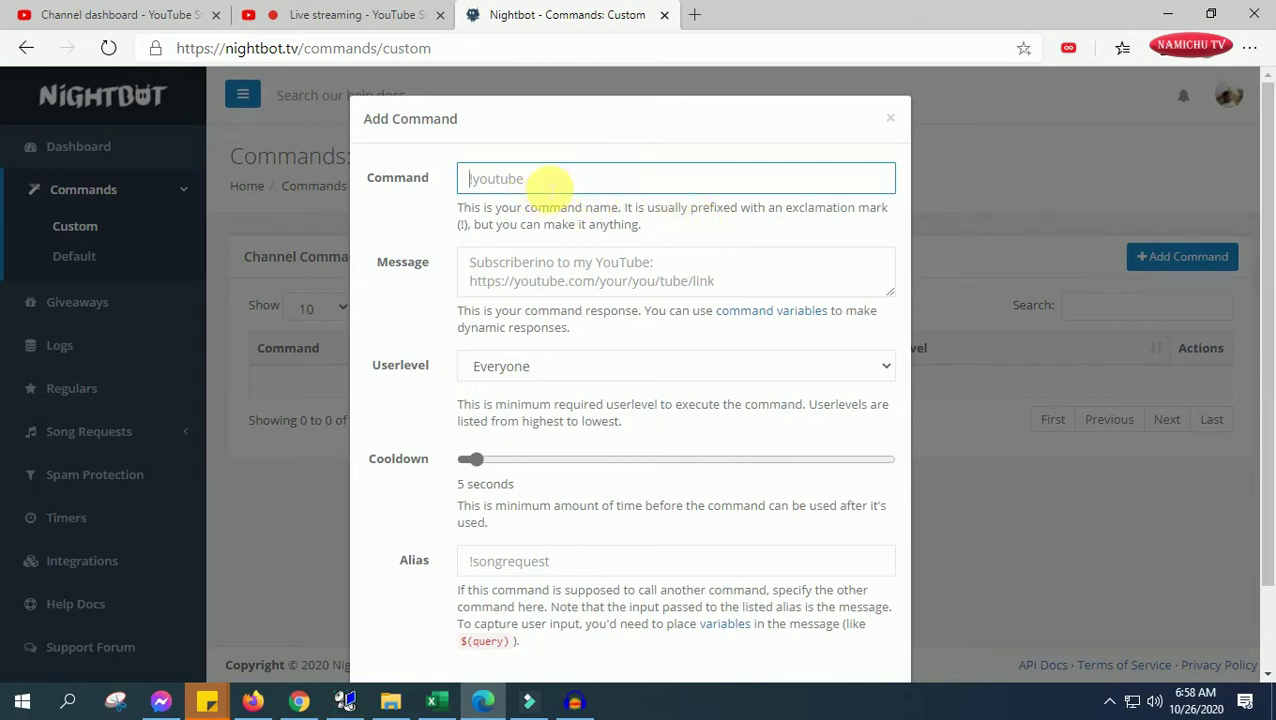
type("tamsak")
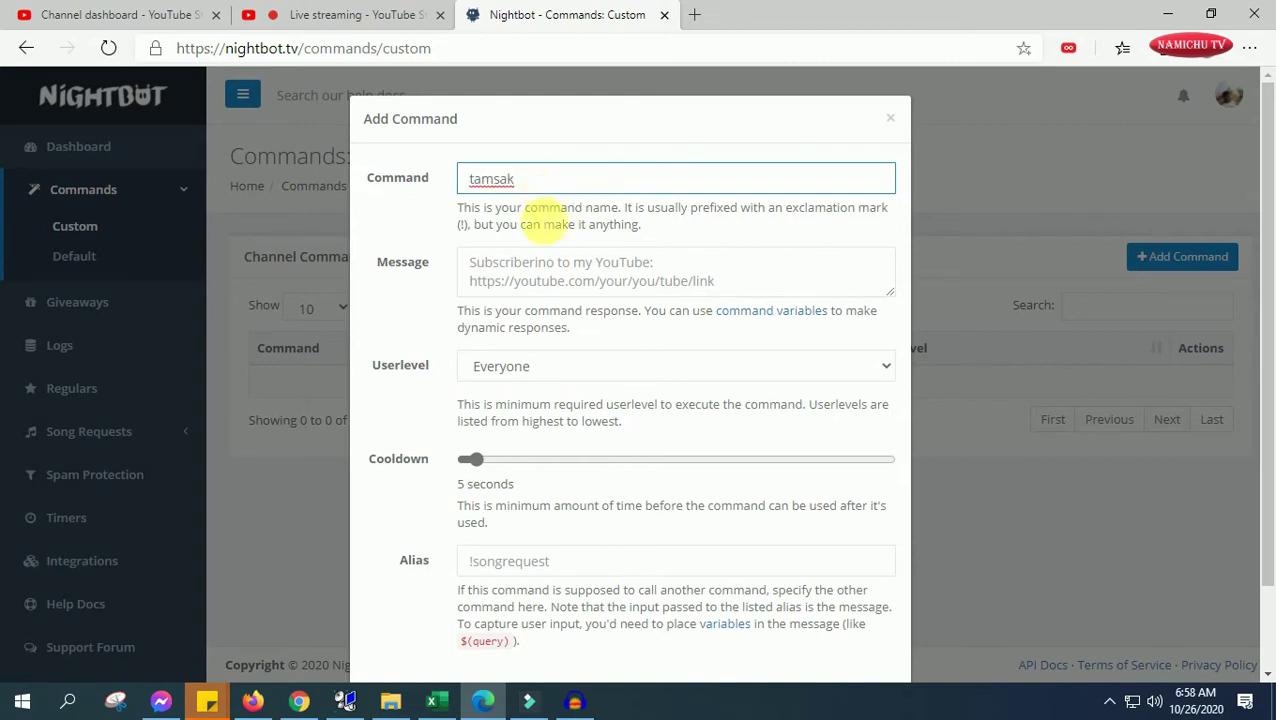
Enter Salamat as the response message of the tamsak command.
left_click(740, 287)
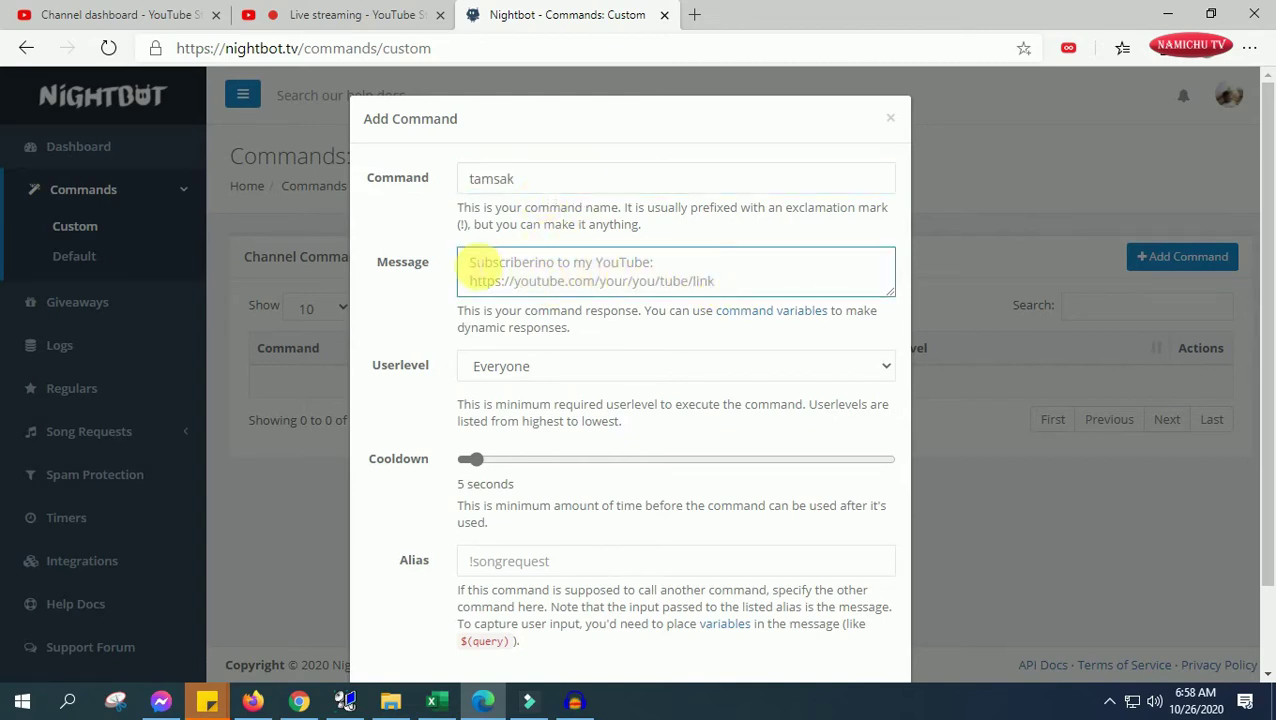
left_click(525, 178)
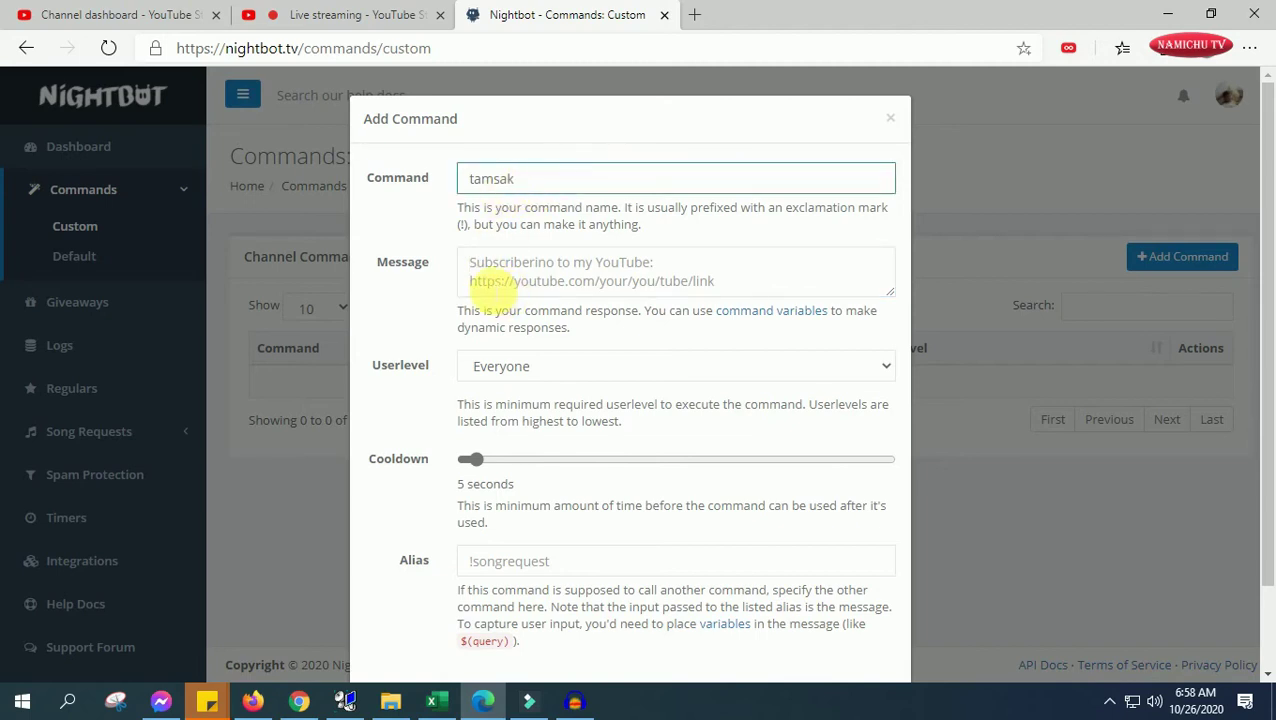
left_click(490, 284)
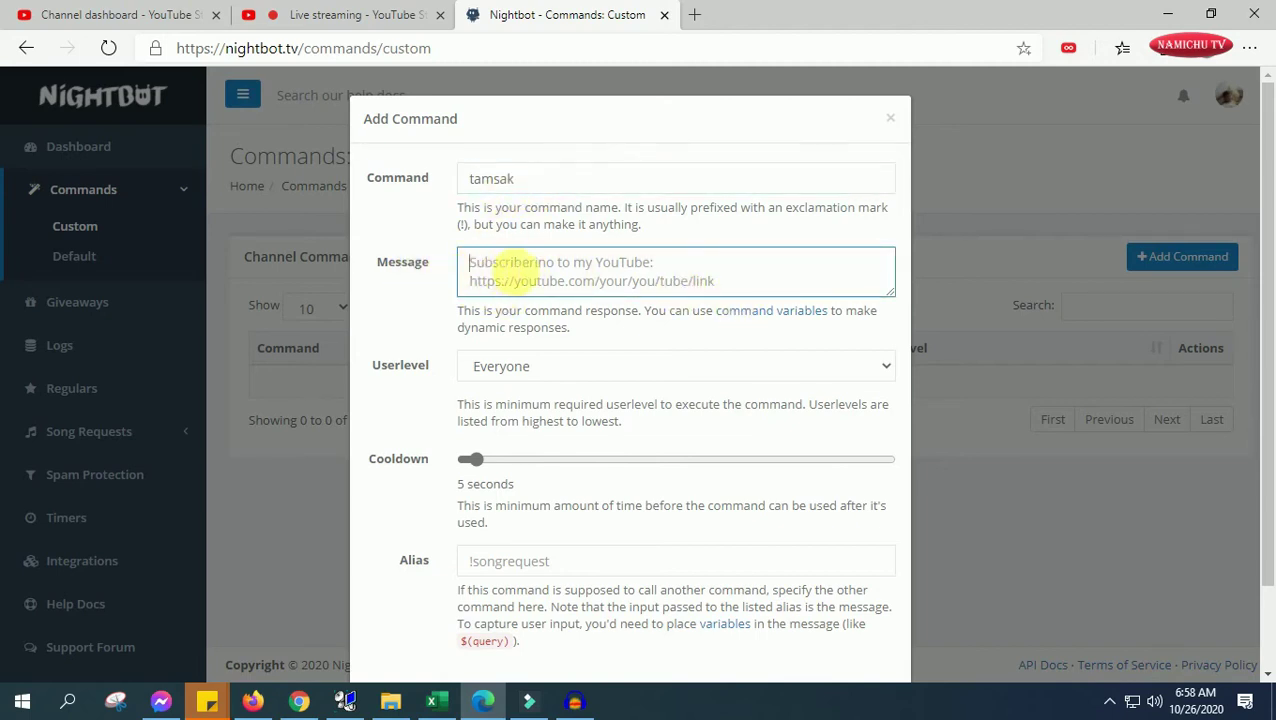
left_click(512, 178)
left_click_drag(505, 180, 407, 162)
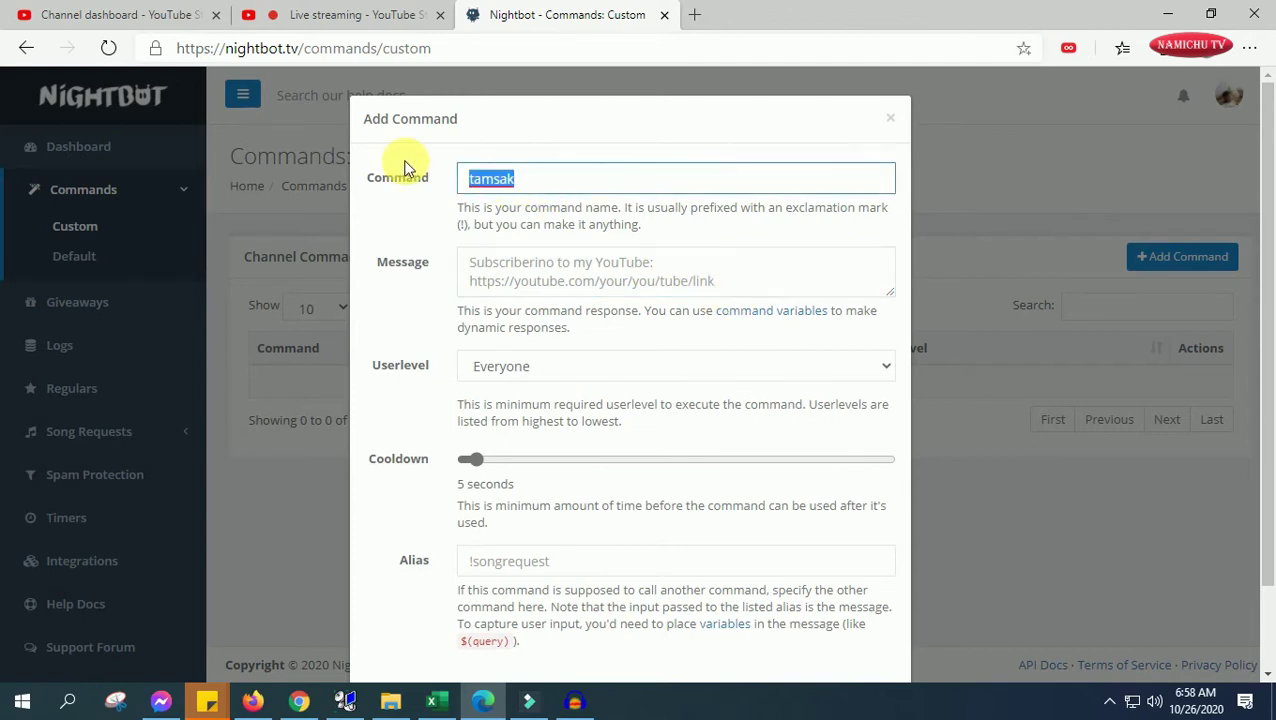
left_click(712, 283)
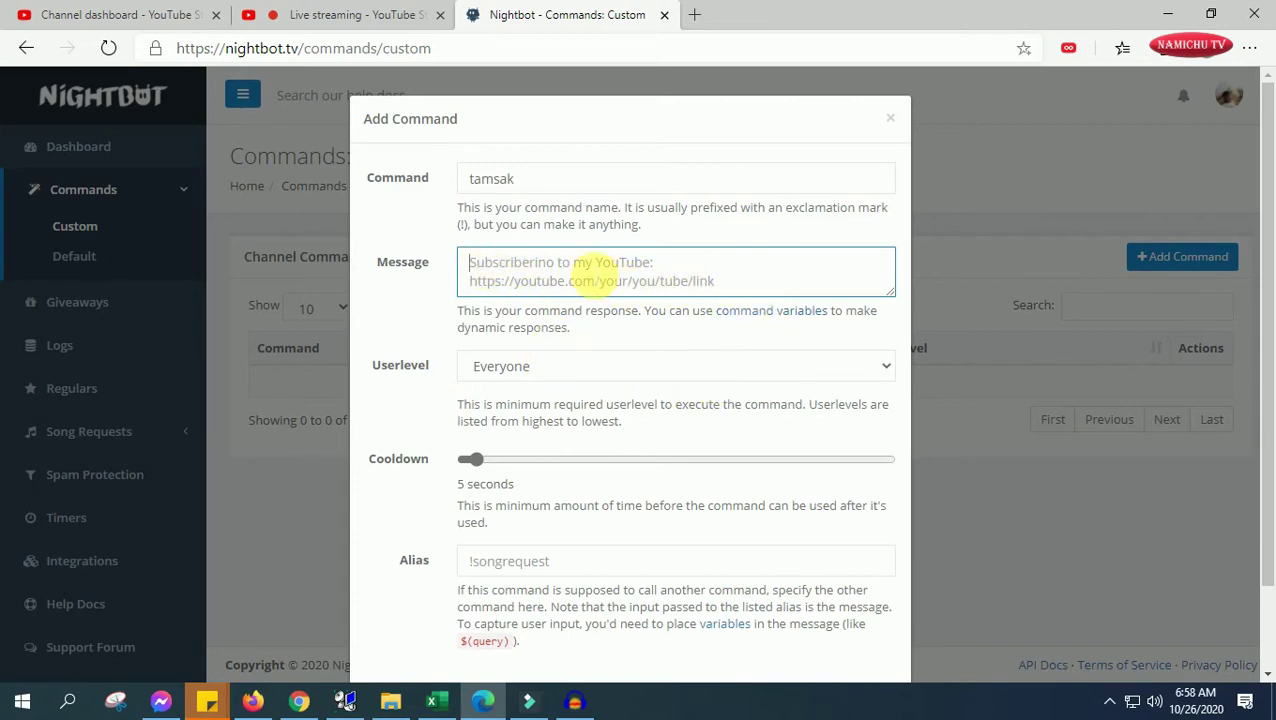
type("Salamat")
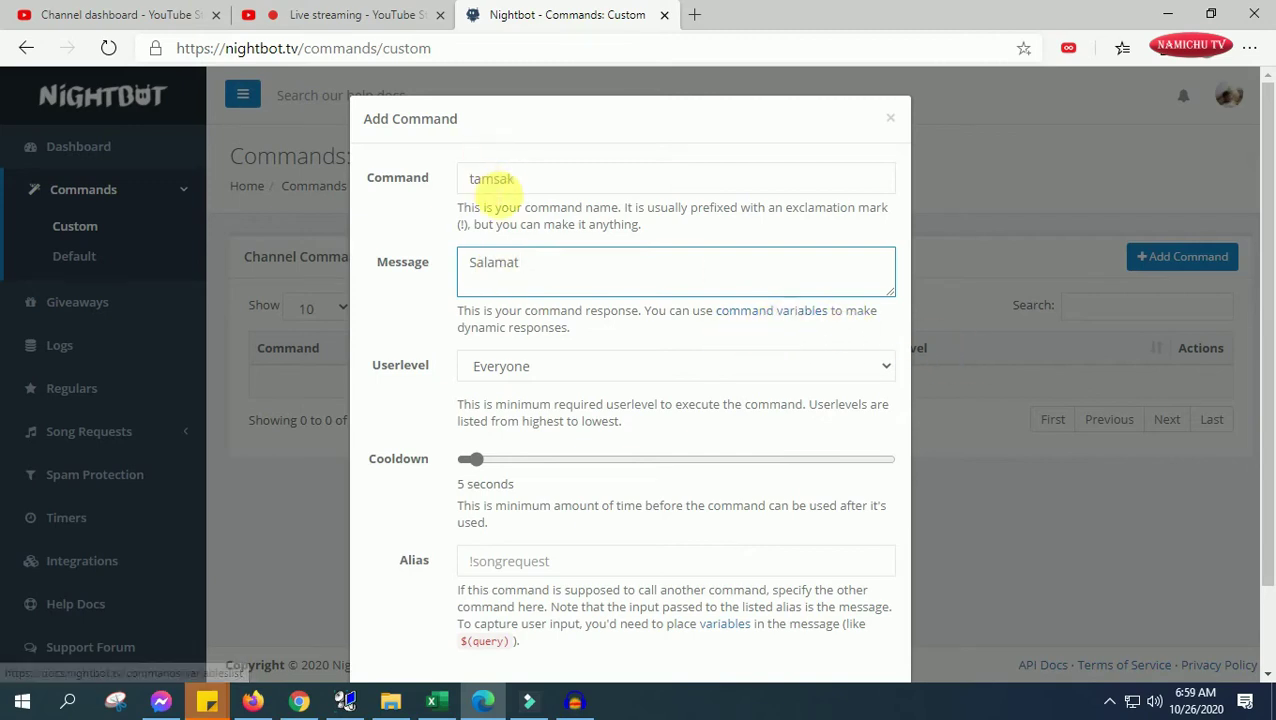
Open the documentation on command variables that can be used in the response message.
left_click(836, 343)
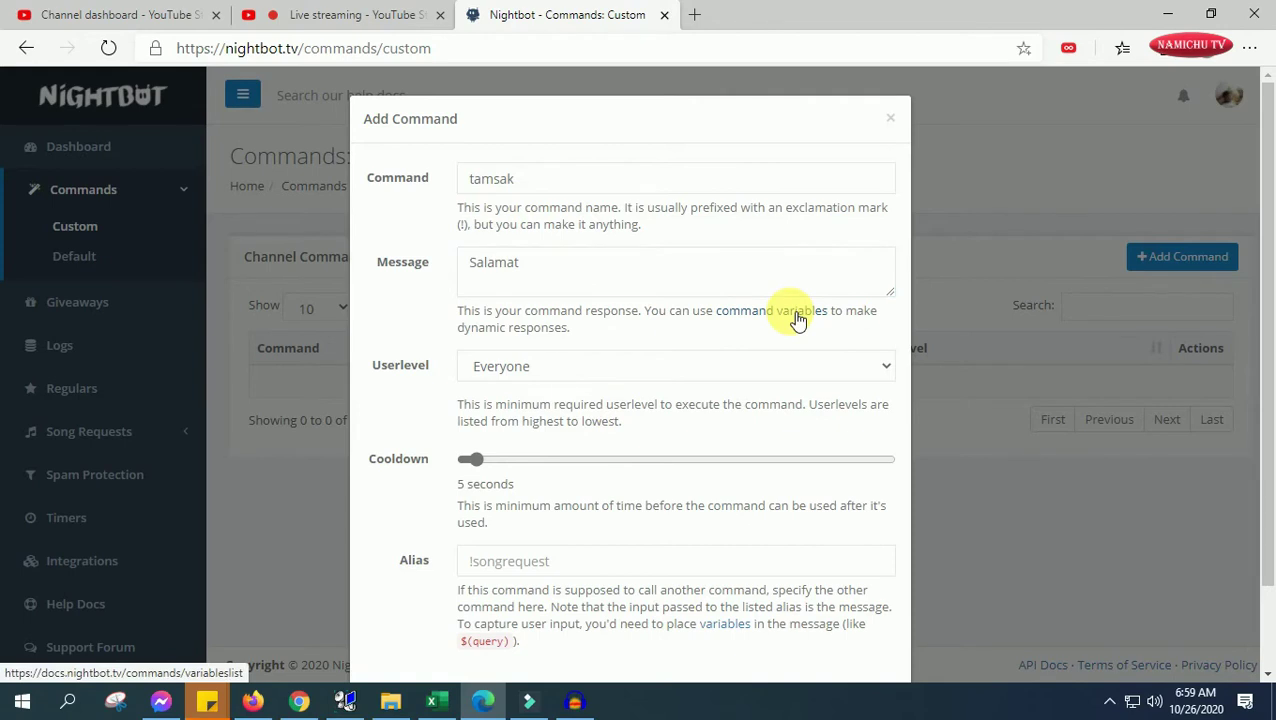
left_click(797, 316)
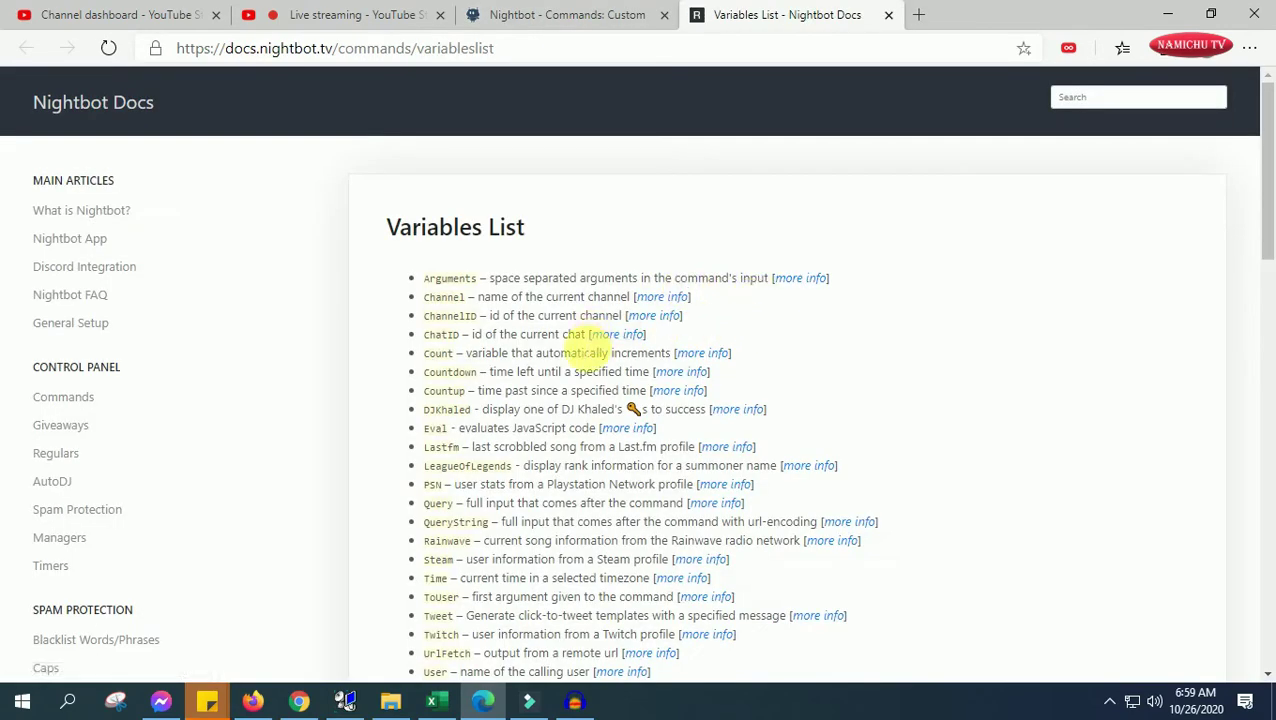
Open the documentation of the User variable and copy its usage text $(user).
scroll(590, 352, "down", 3)
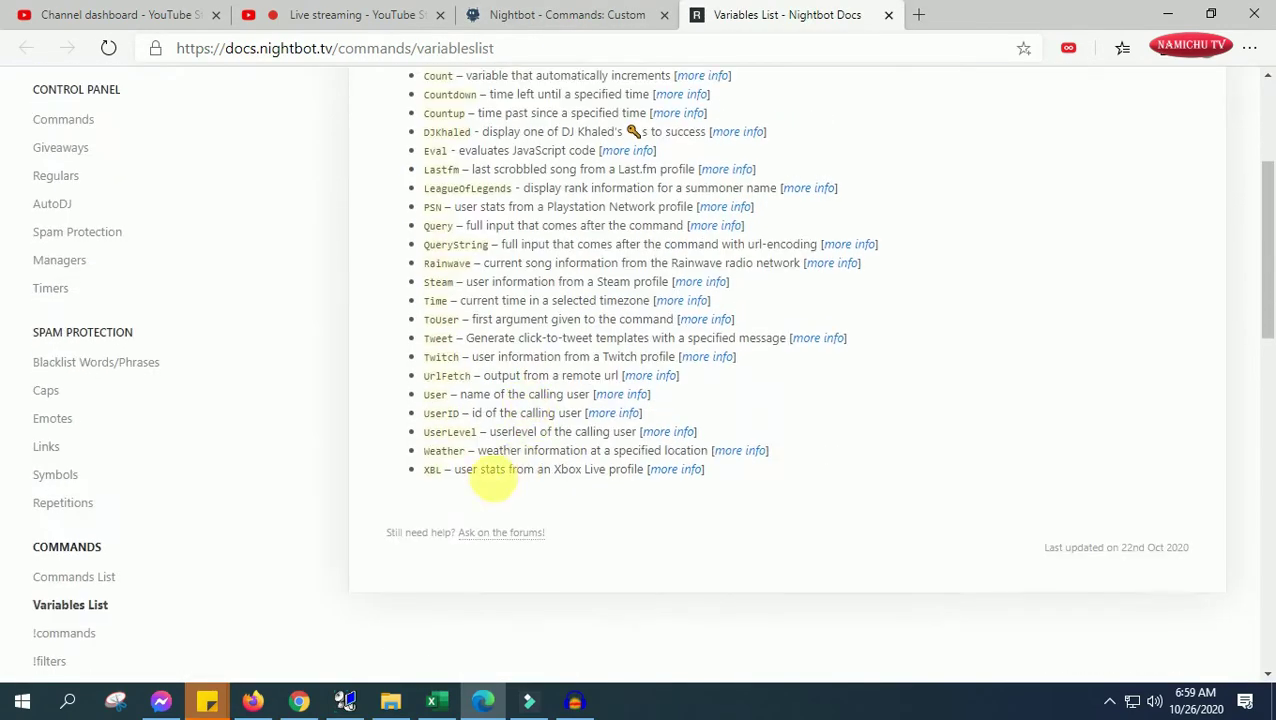
left_click(630, 397)
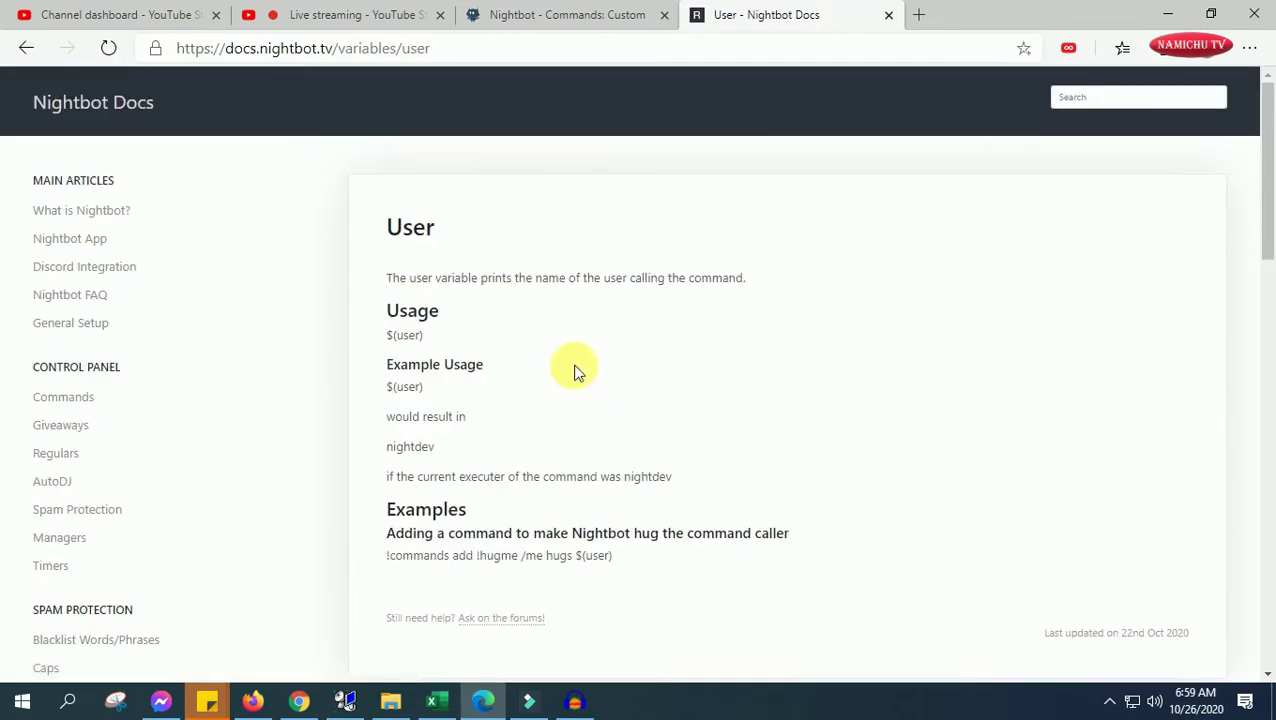
scroll(565, 380, "down", 4)
scroll(541, 336, "up", 3)
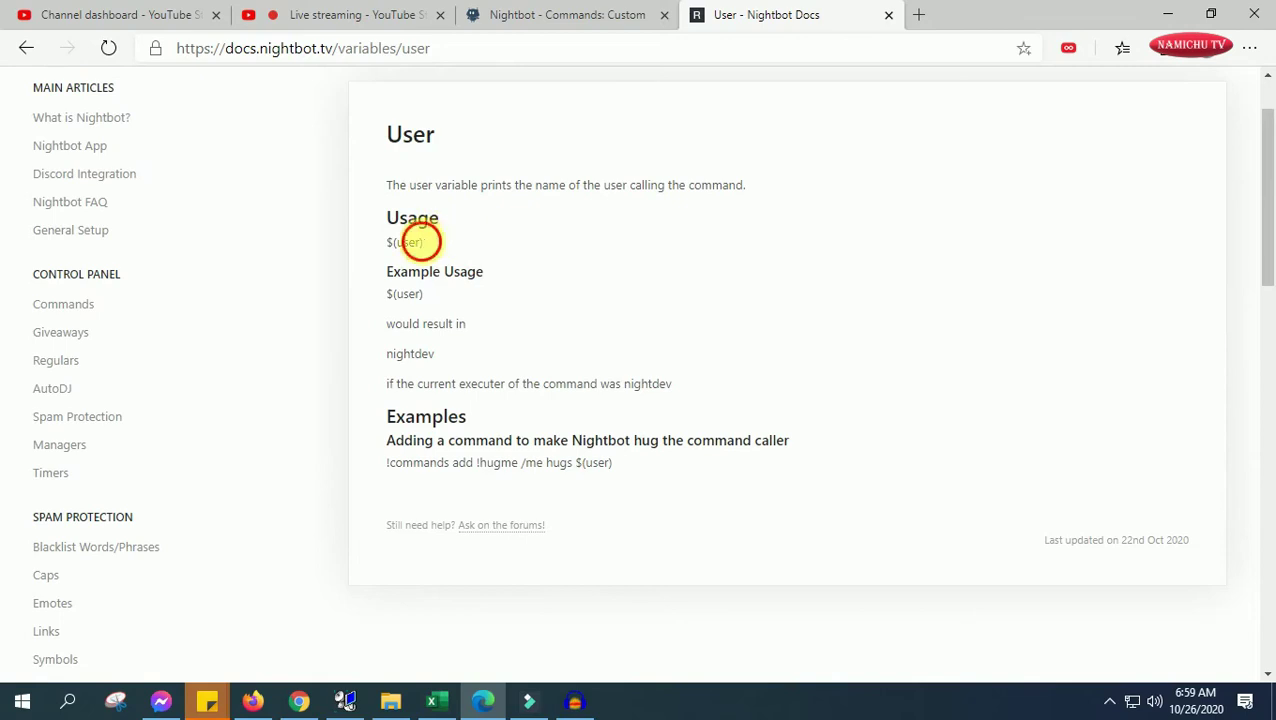
left_click_drag(423, 241, 386, 241)
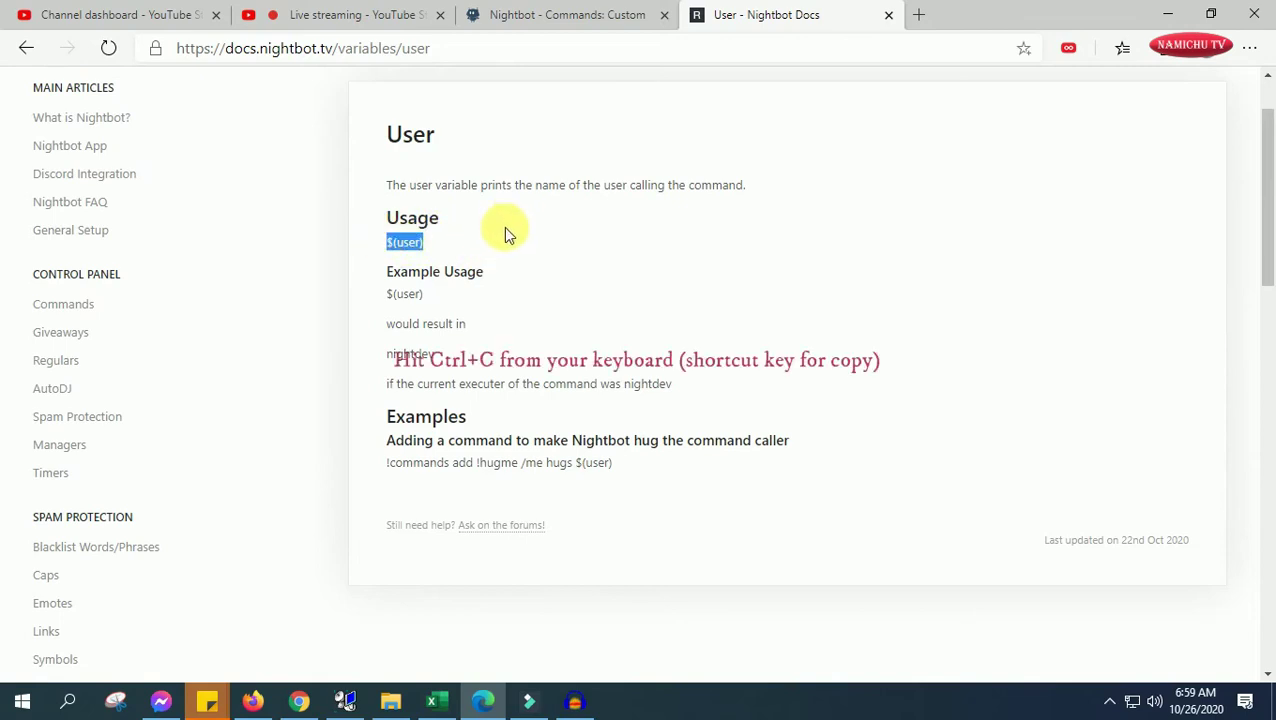
Complete the tamsak message as "Salamat $(user) sa pag thumbs up kay host. Welcome to my Livestream", correcting the misspelled Welcome.
left_click(536, 12)
left_click(572, 280)
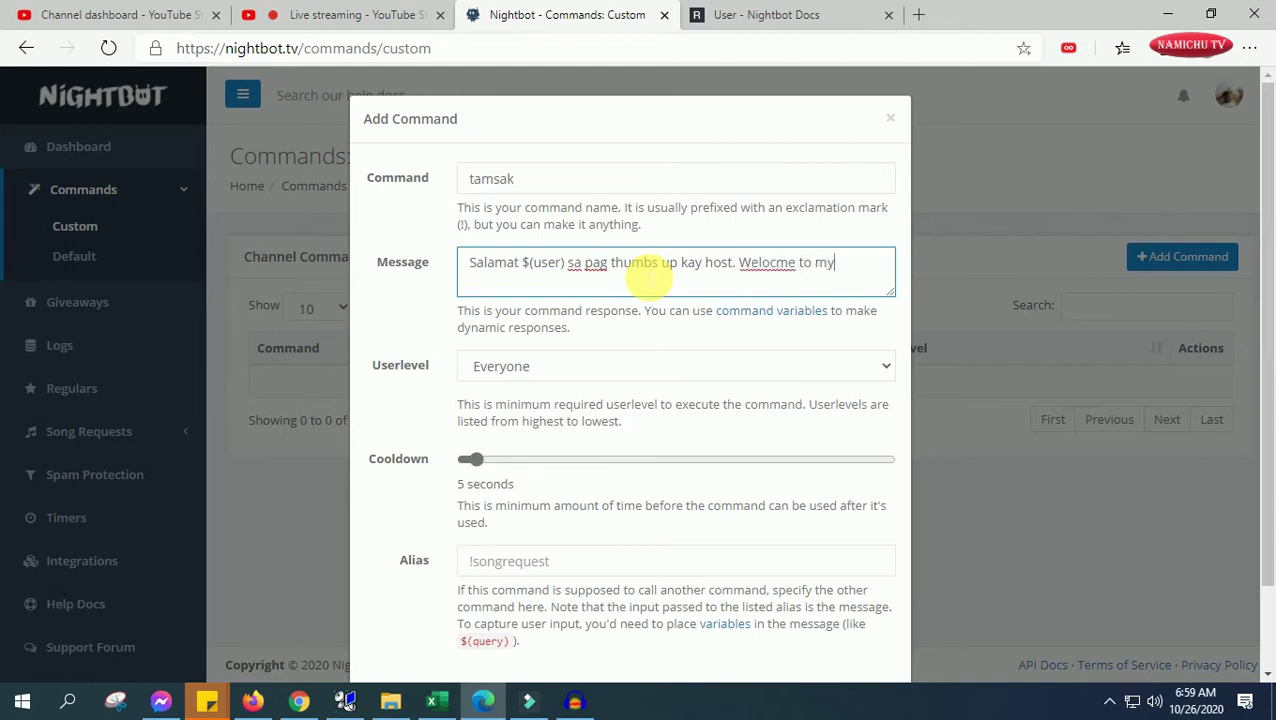
type("tream")
right_click(780, 272)
left_click(749, 265)
right_click(752, 264)
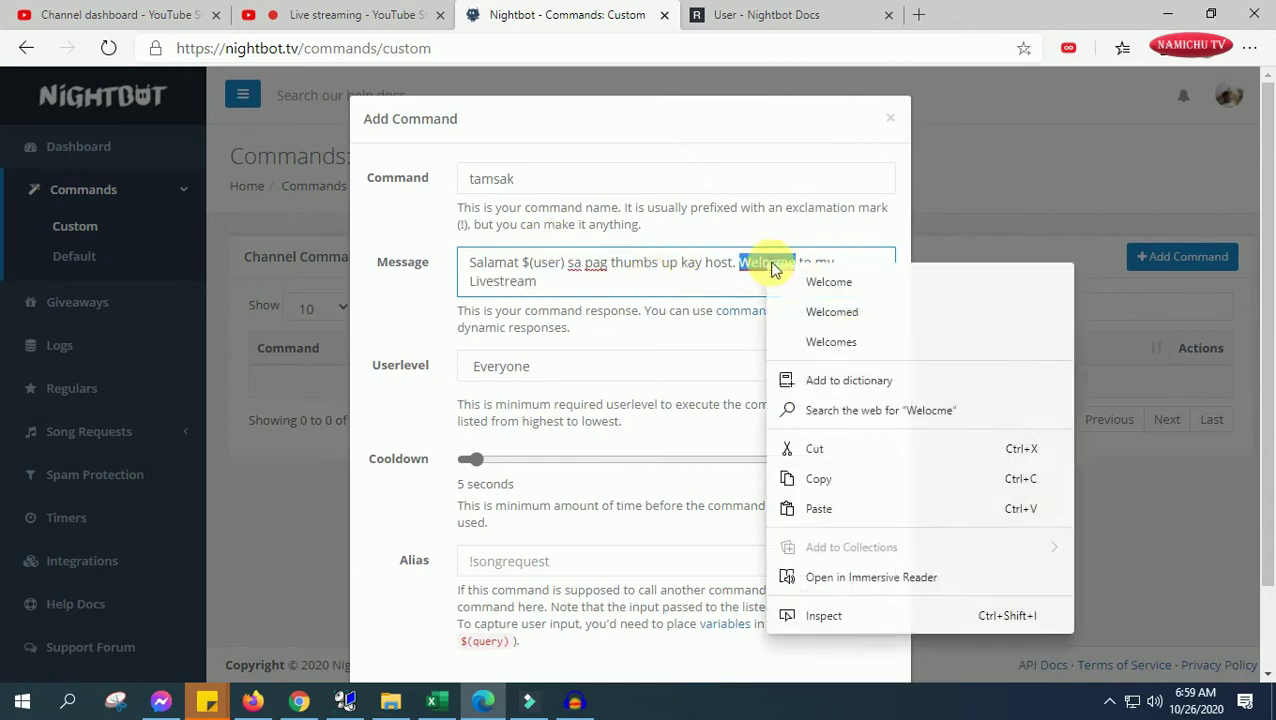
left_click(848, 284)
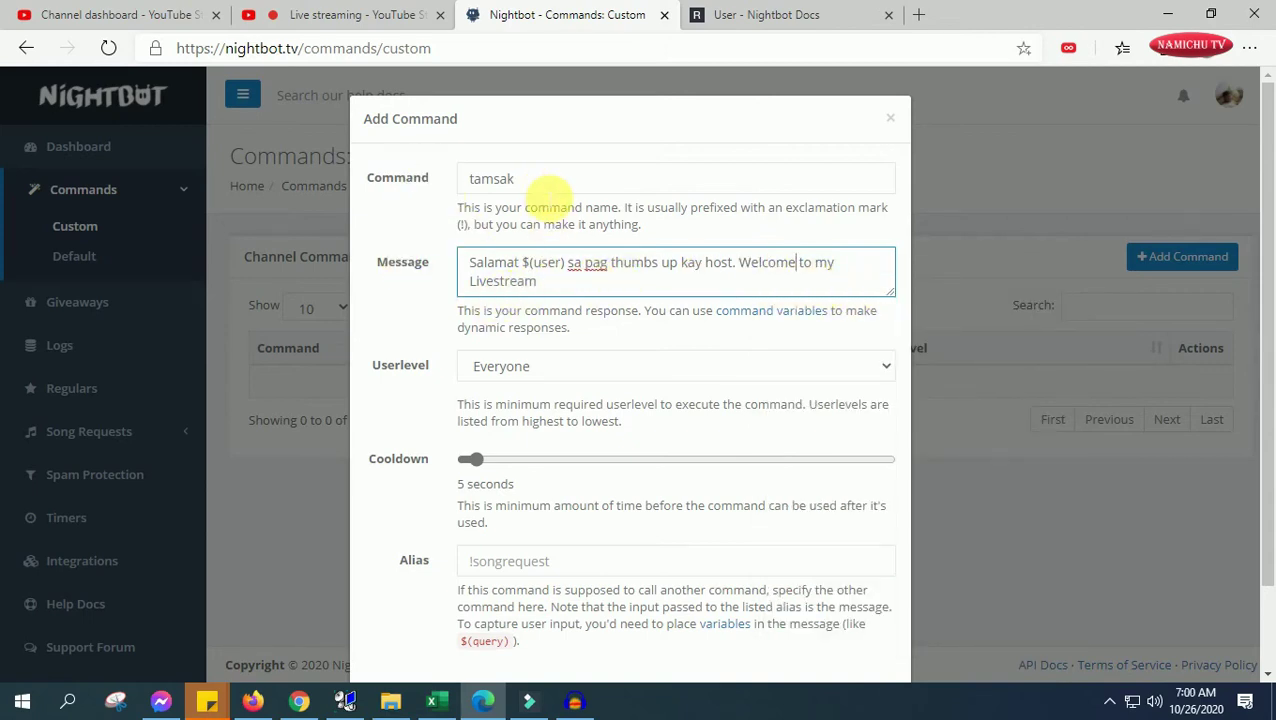
Review the tamsak command's name and the $(user) variable in its response message.
left_click_drag(555, 183, 432, 160)
left_click(526, 178)
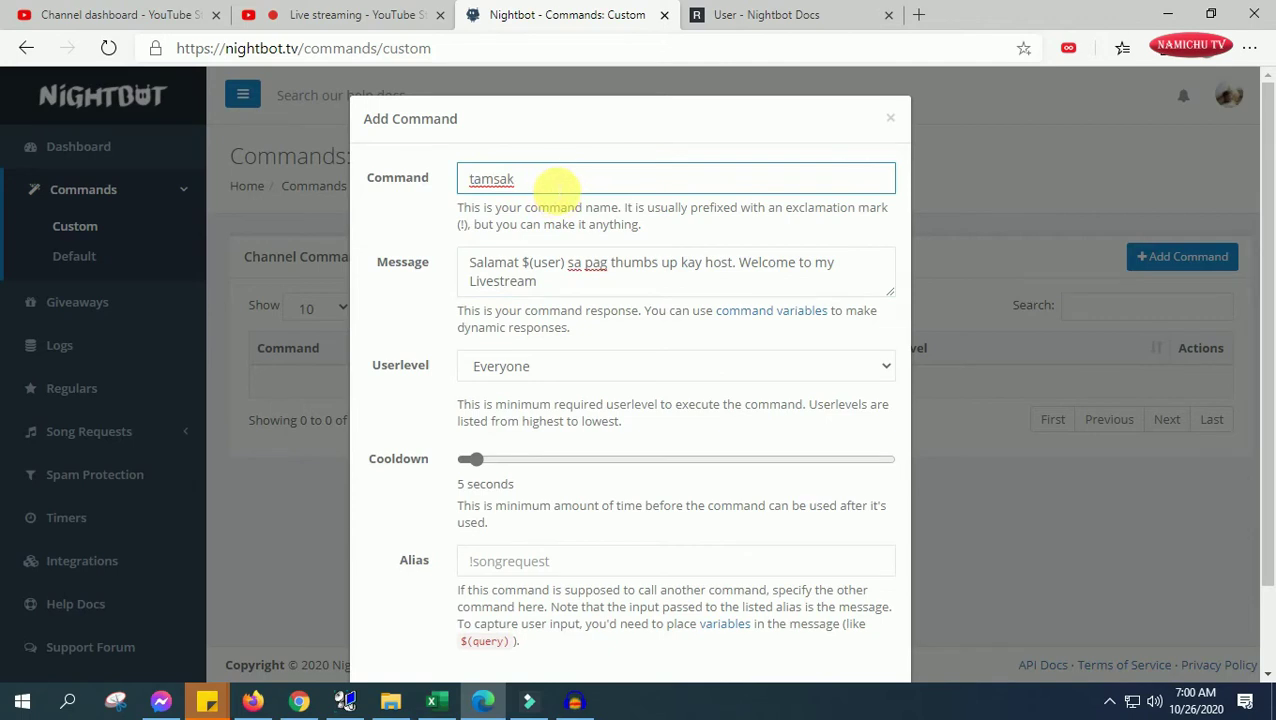
left_click_drag(530, 178, 474, 183)
left_click(607, 295)
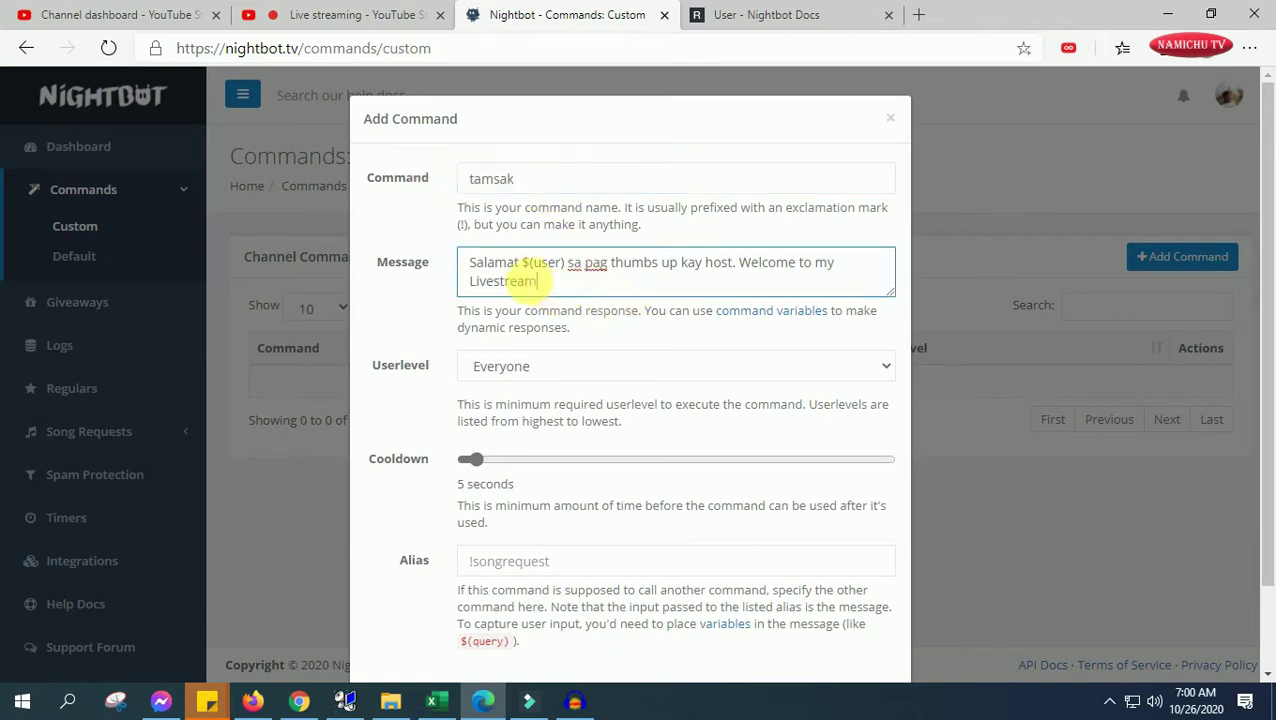
left_click_drag(521, 262, 565, 263)
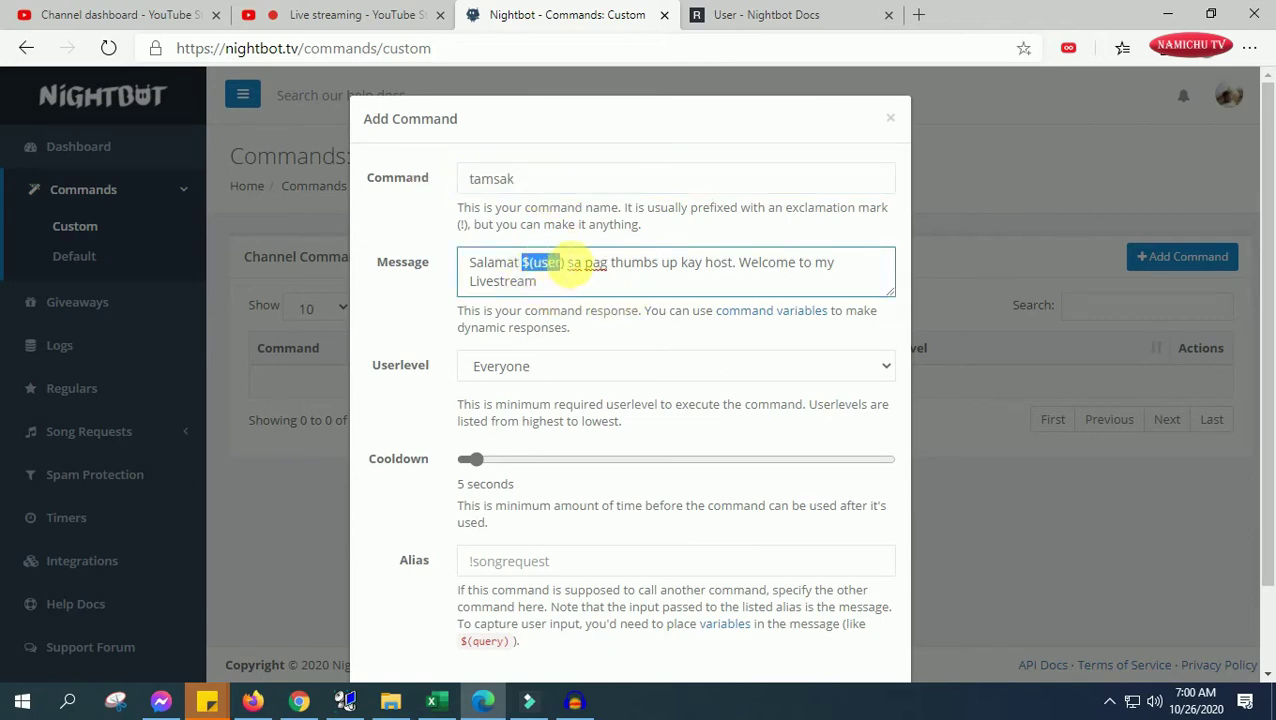
left_click(578, 285)
triple_click(527, 264)
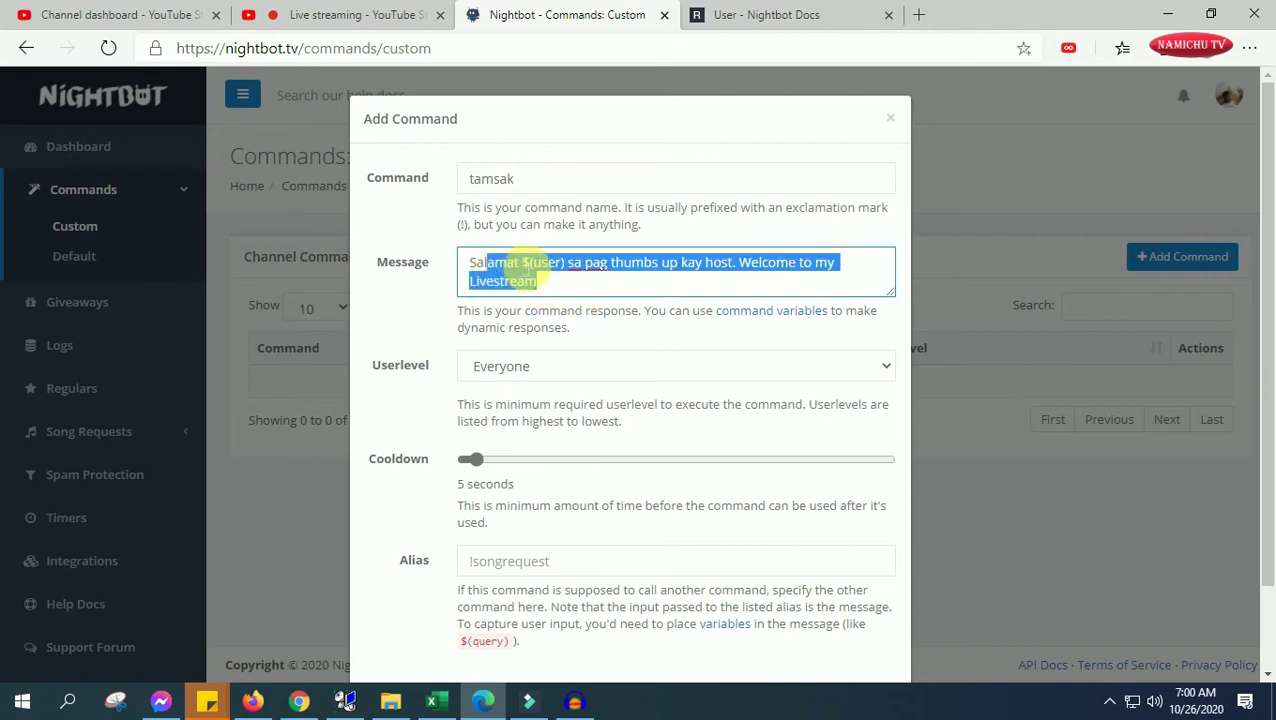
left_click(547, 262)
double_click(488, 178)
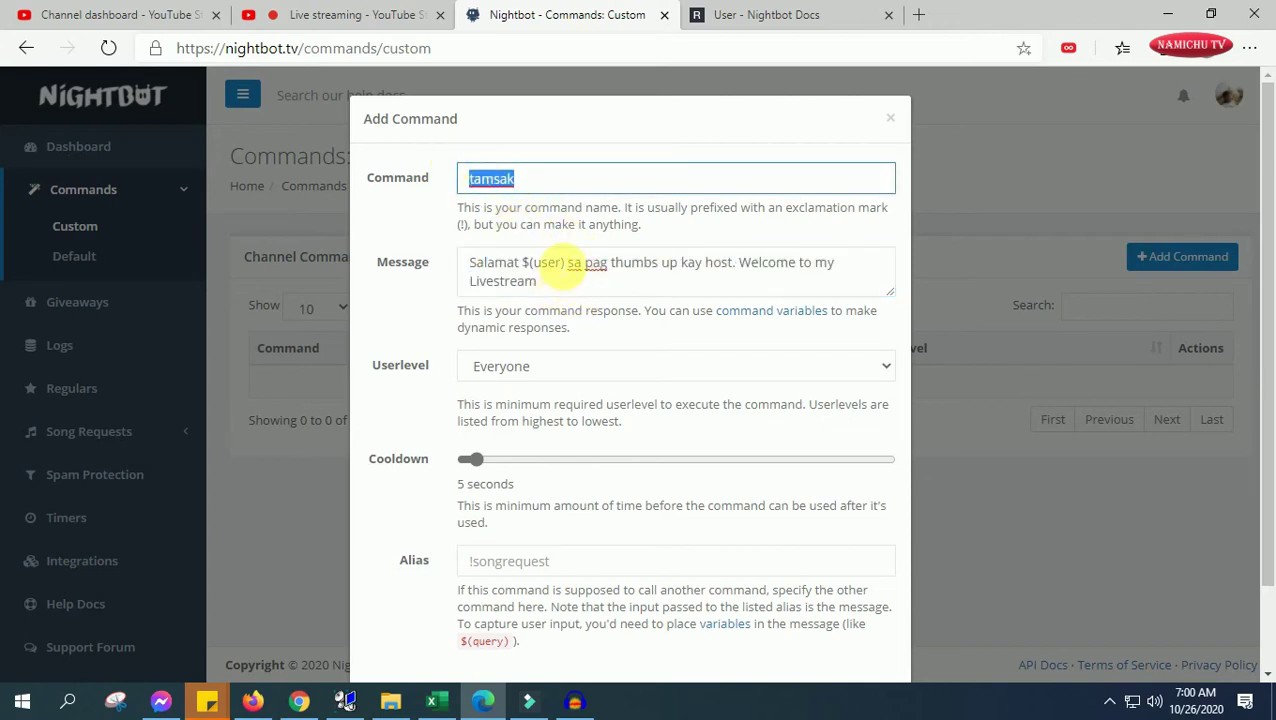
Copy the $(user) variable from the tamsak message and insert the word mo before "kay host".
left_click_drag(565, 265, 521, 265)
key("ctrl+c")
left_click(582, 263)
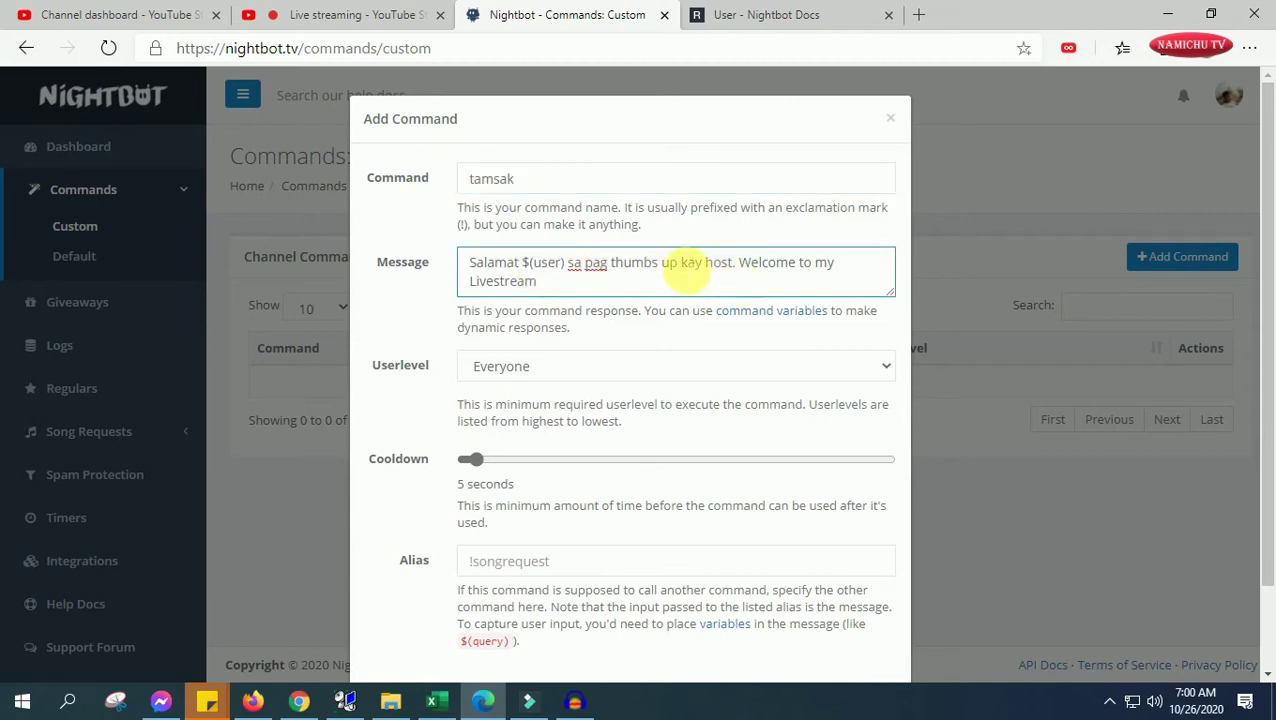
left_click(682, 265)
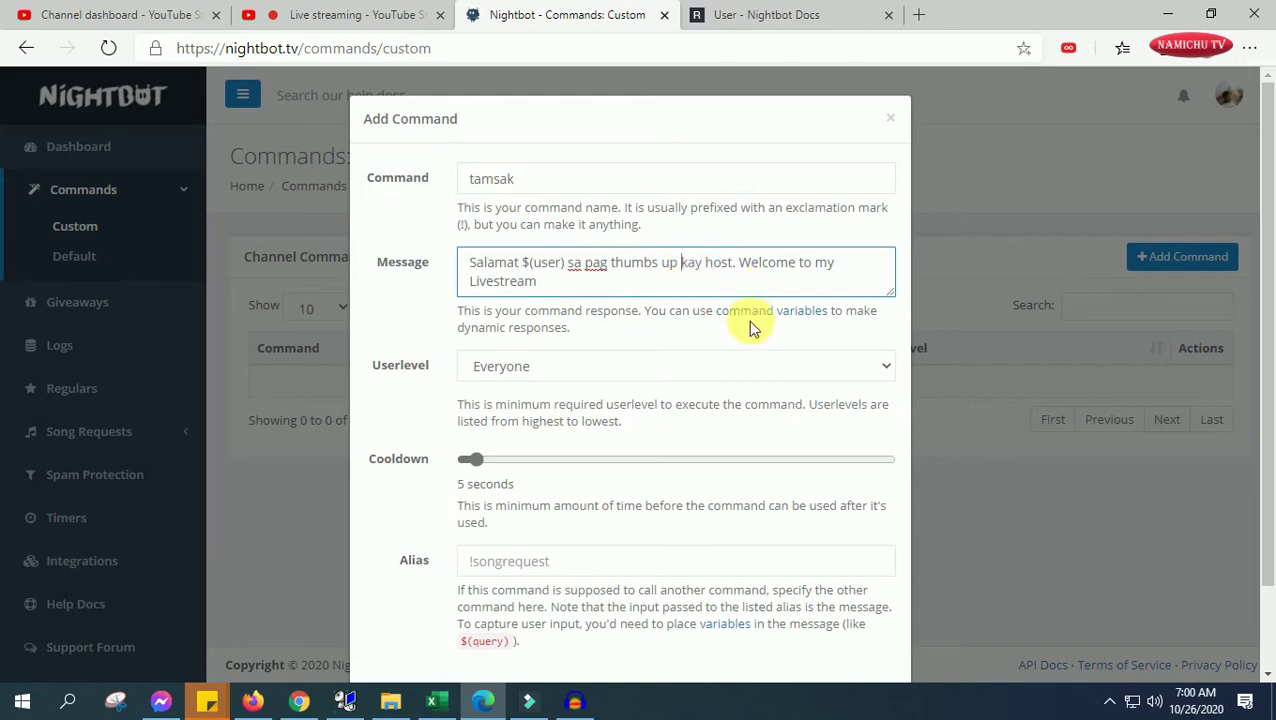
type("mo")
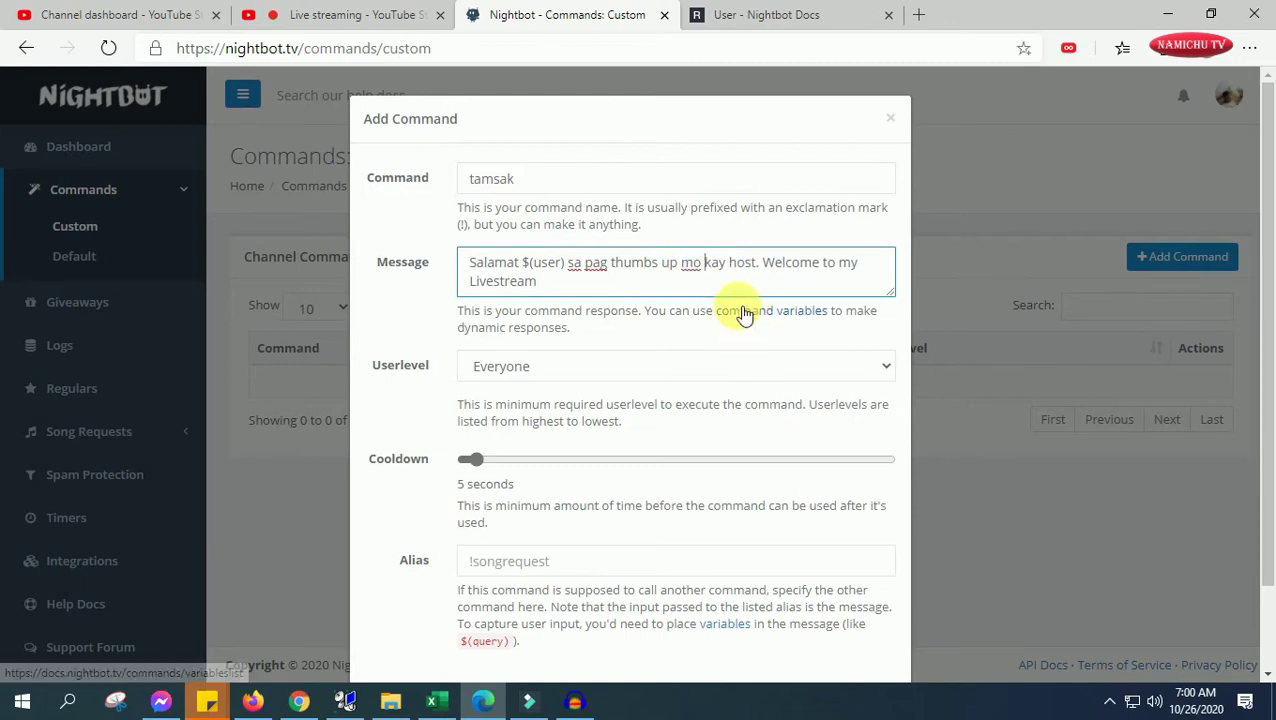
Check the remaining settings of the tamsak command and submit it.
scroll(610, 425, "down", 2)
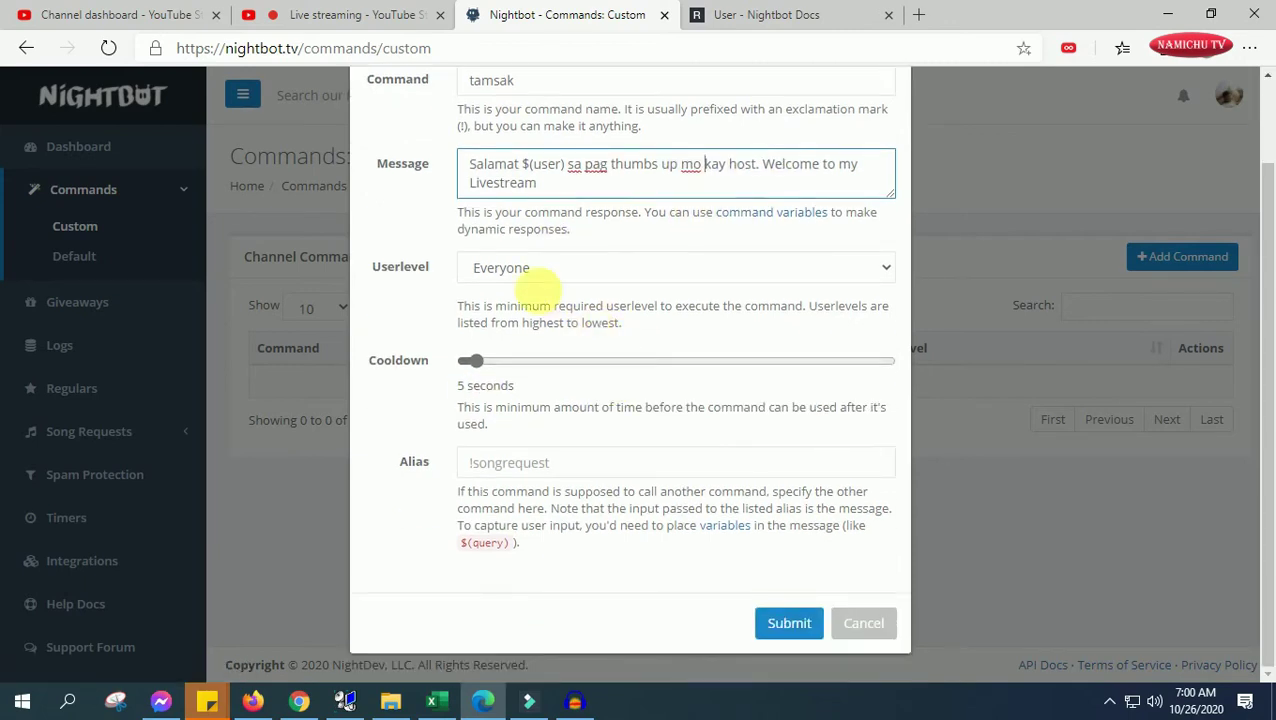
scroll(628, 195, "up", 2)
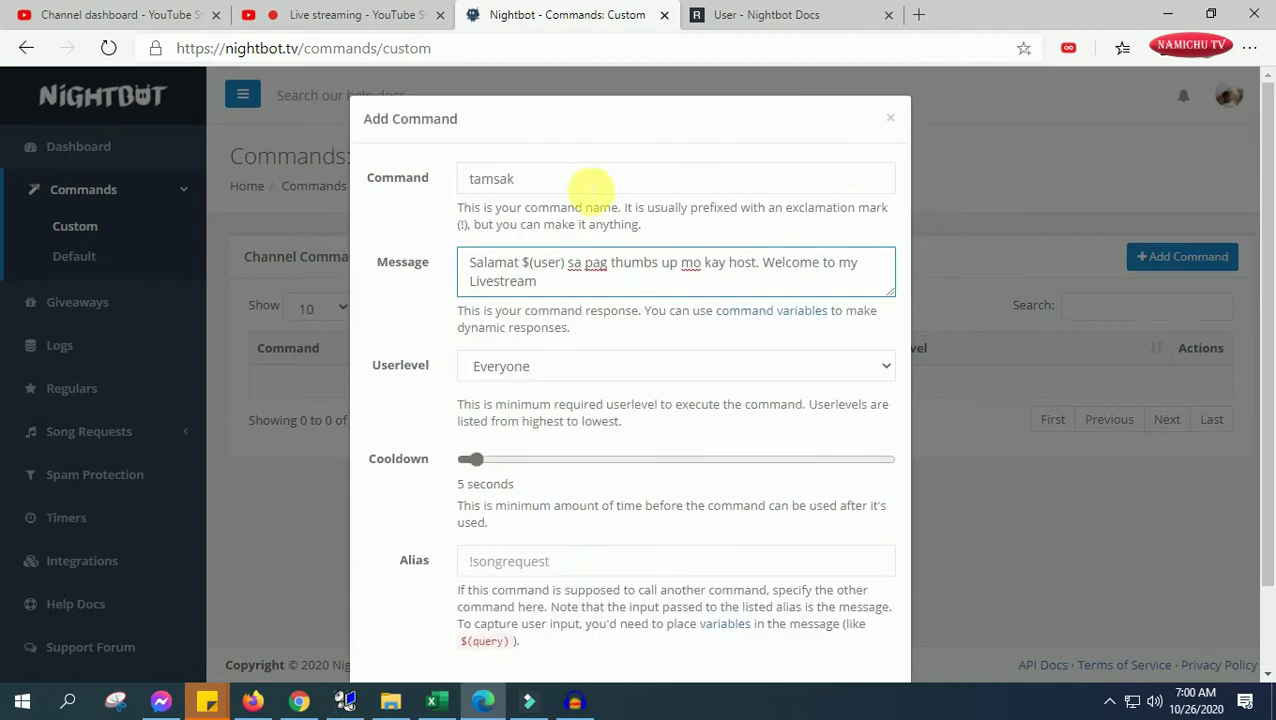
scroll(762, 346, "down", 2)
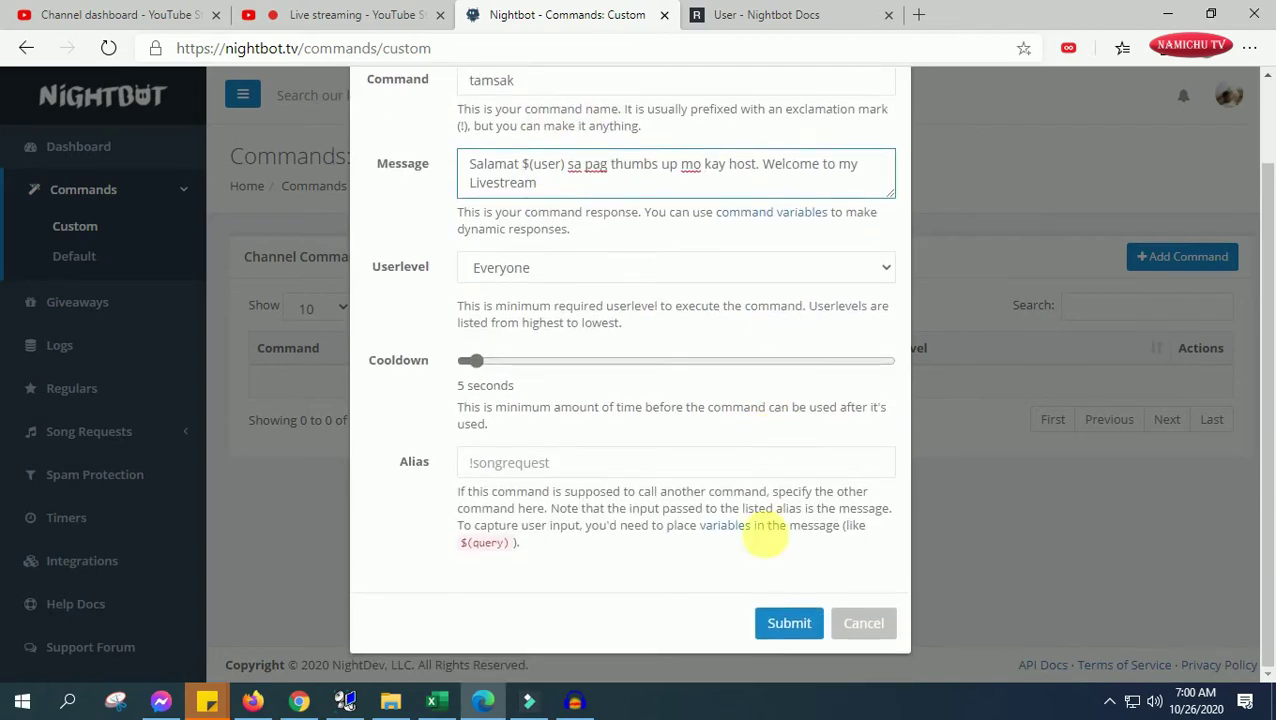
left_click(790, 622)
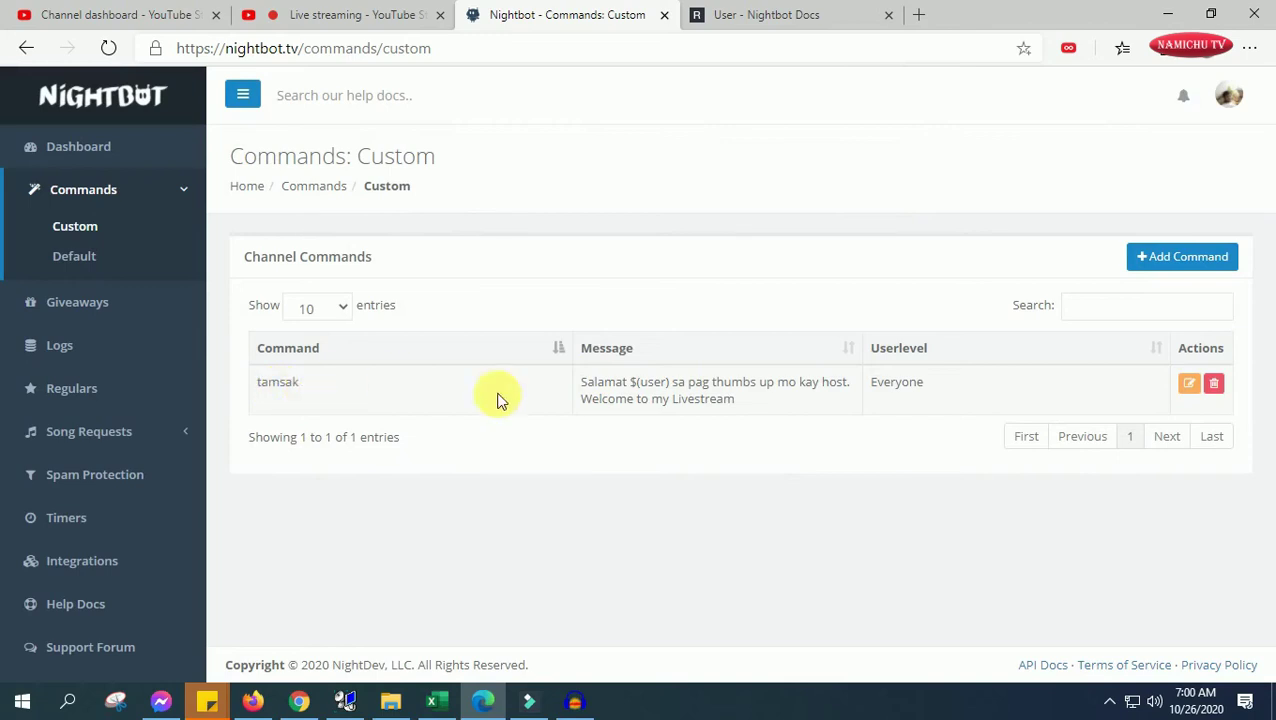
Start another custom channel command and name it shout.
left_click(1205, 262)
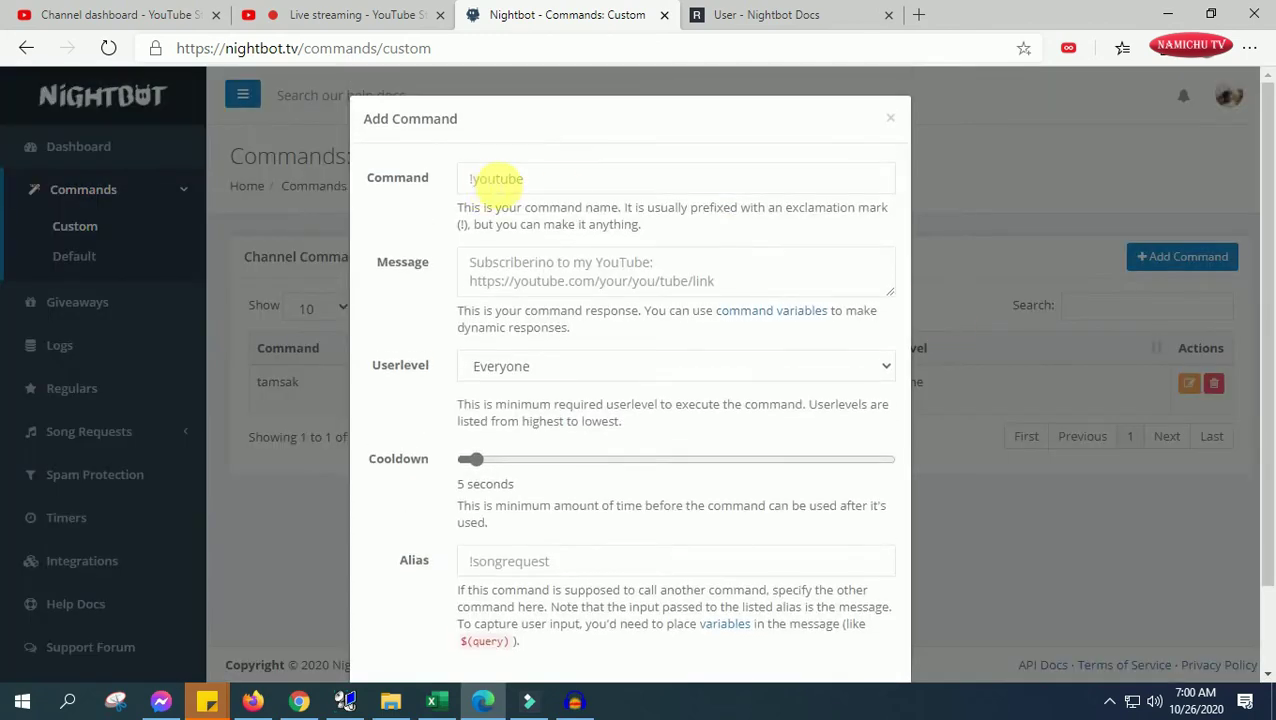
left_click(495, 172)
type("shout")
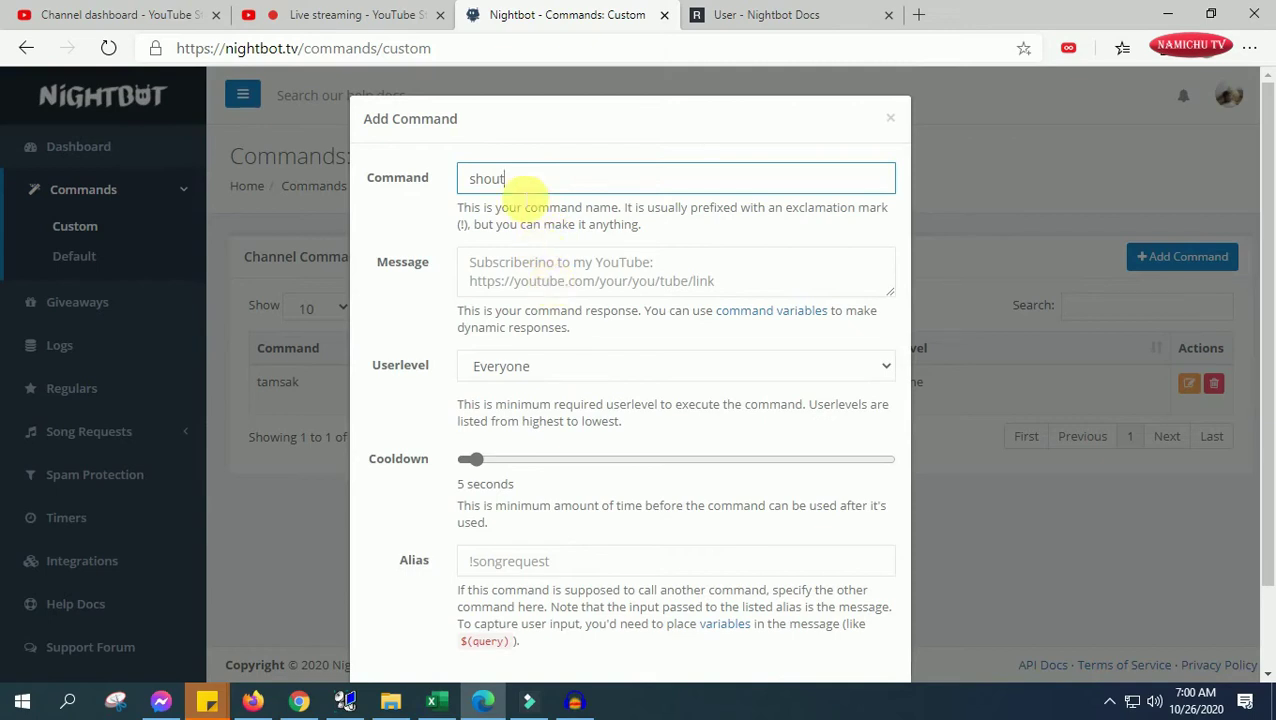
left_click(527, 273)
left_click_drag(517, 184, 470, 177)
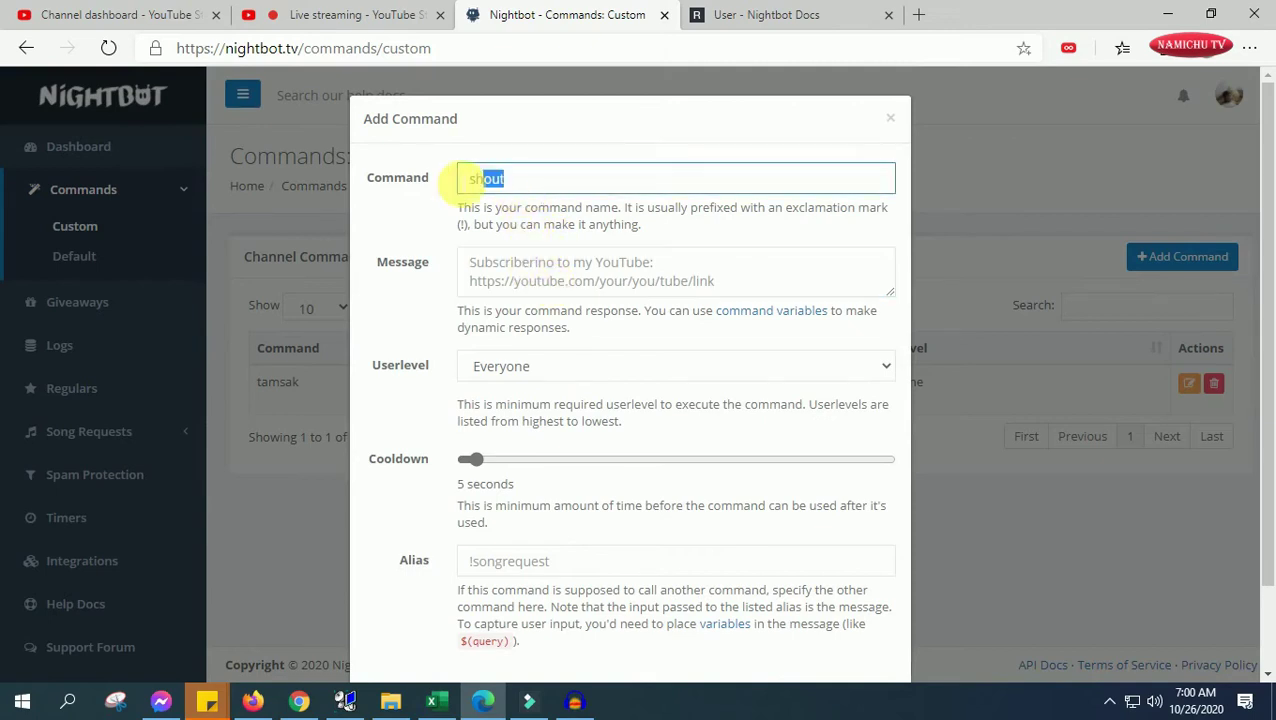
Paste the $(user) variable into the shout command's message and precede it with "Mega mega zhout out sayo".
left_click(584, 272)
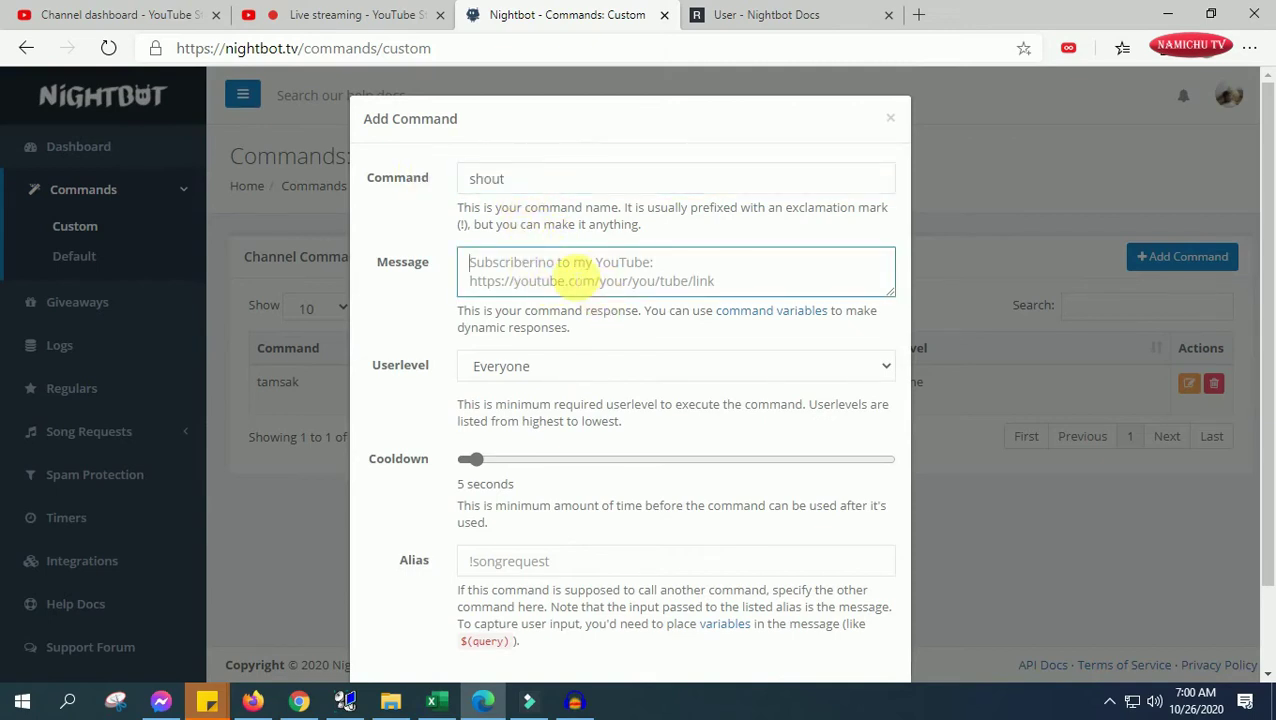
key("ctrl+v")
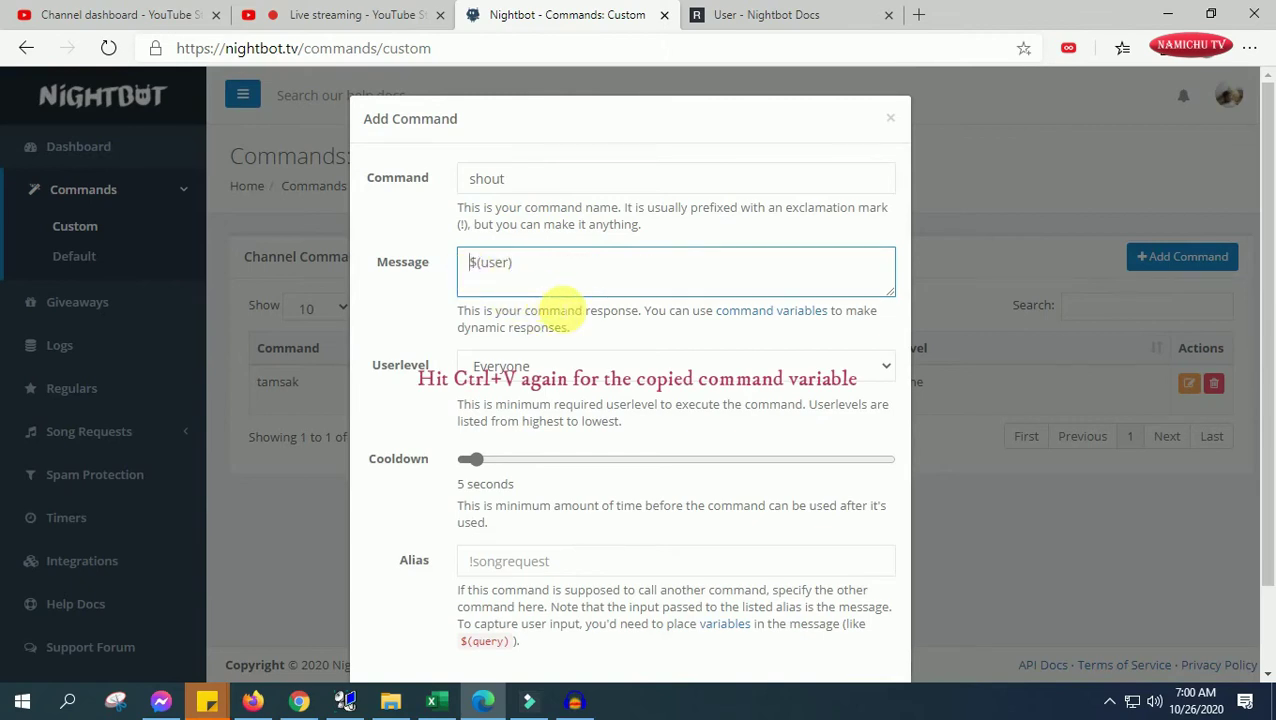
key("Home")
type("Sa")
key("BackSpace")
type("Mega me")
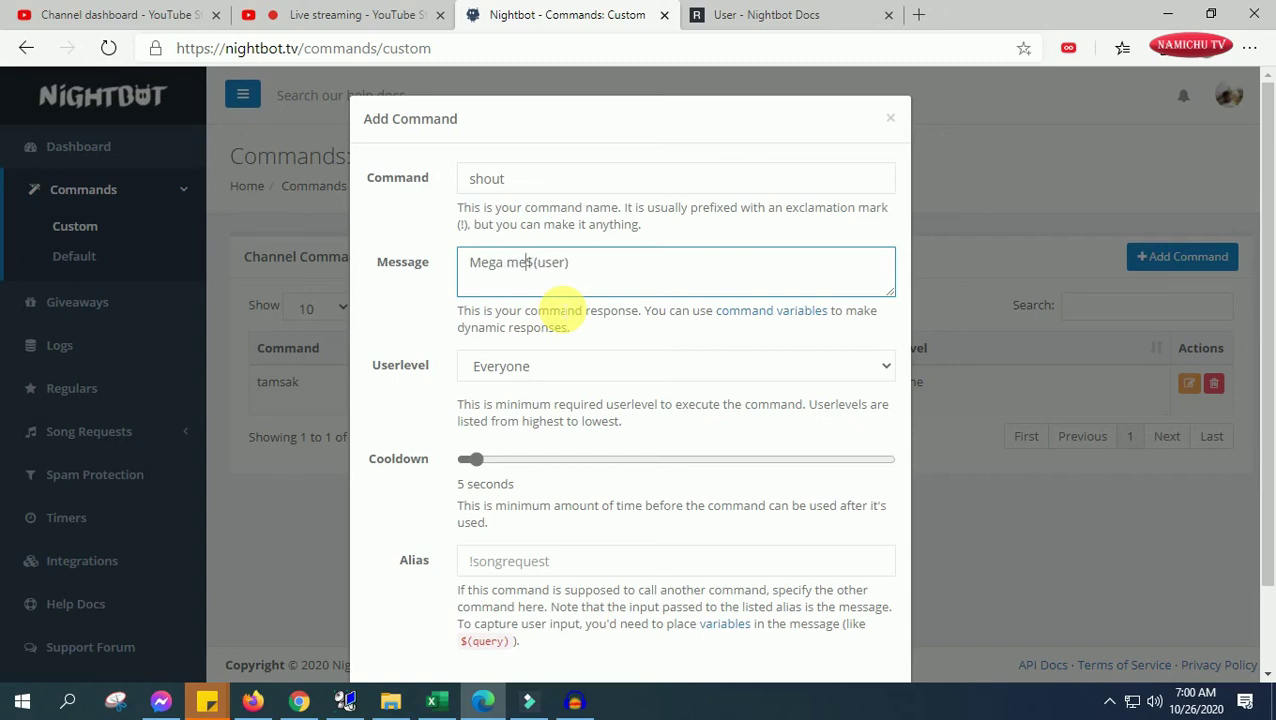
type("ga")
type(" zhao")
key("BackSpace")
type("out o")
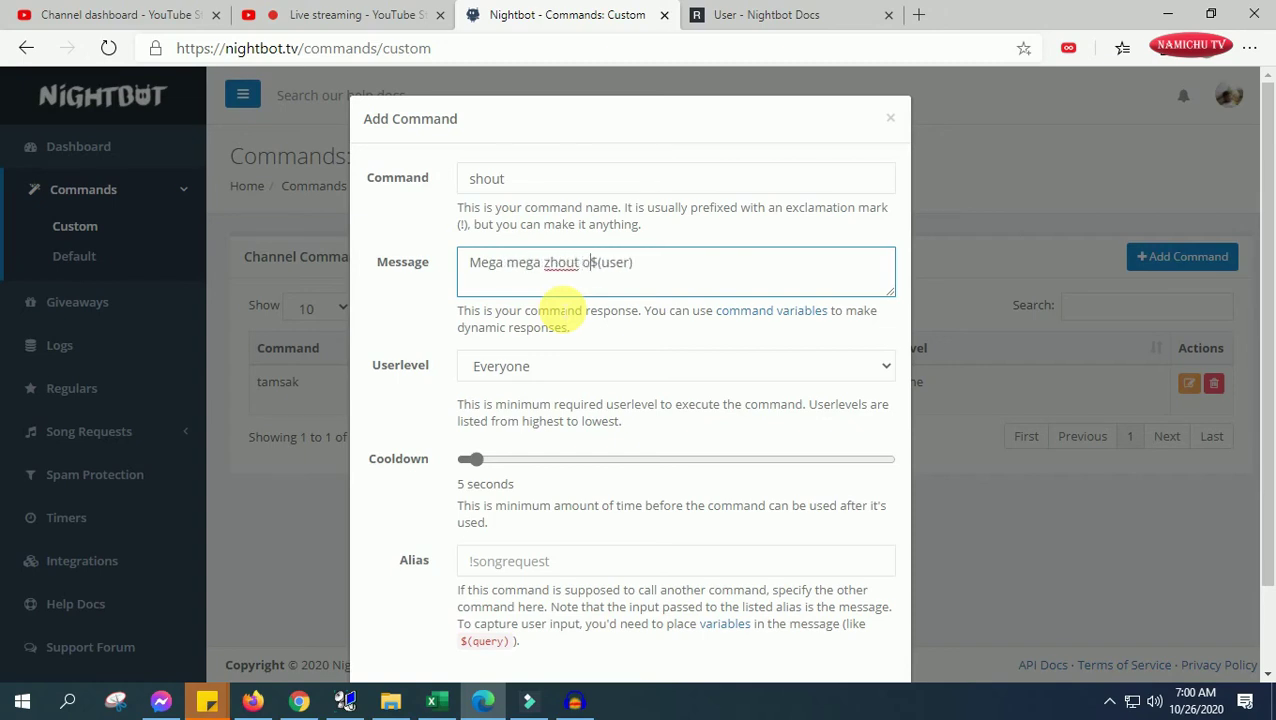
type("ut sayou")
key("BackSpace")
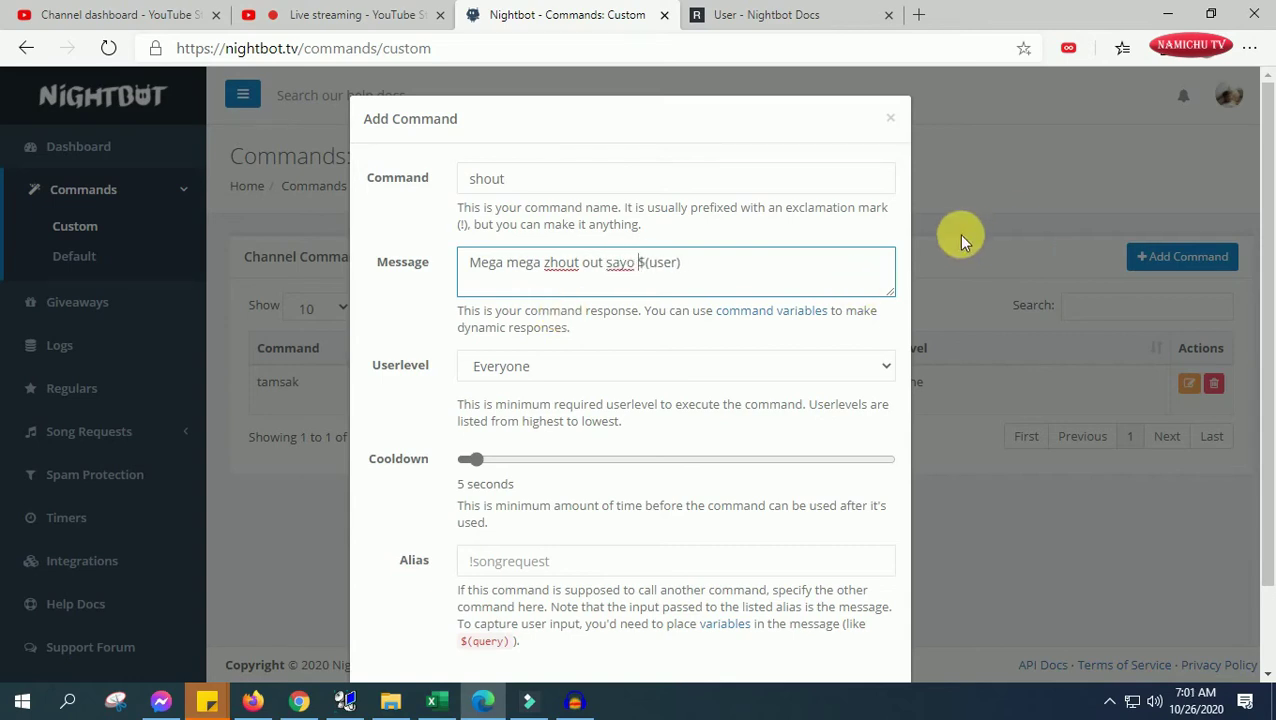
Add a period after $(user) in the shout message and review its wording.
left_click_drag(698, 268, 640, 268)
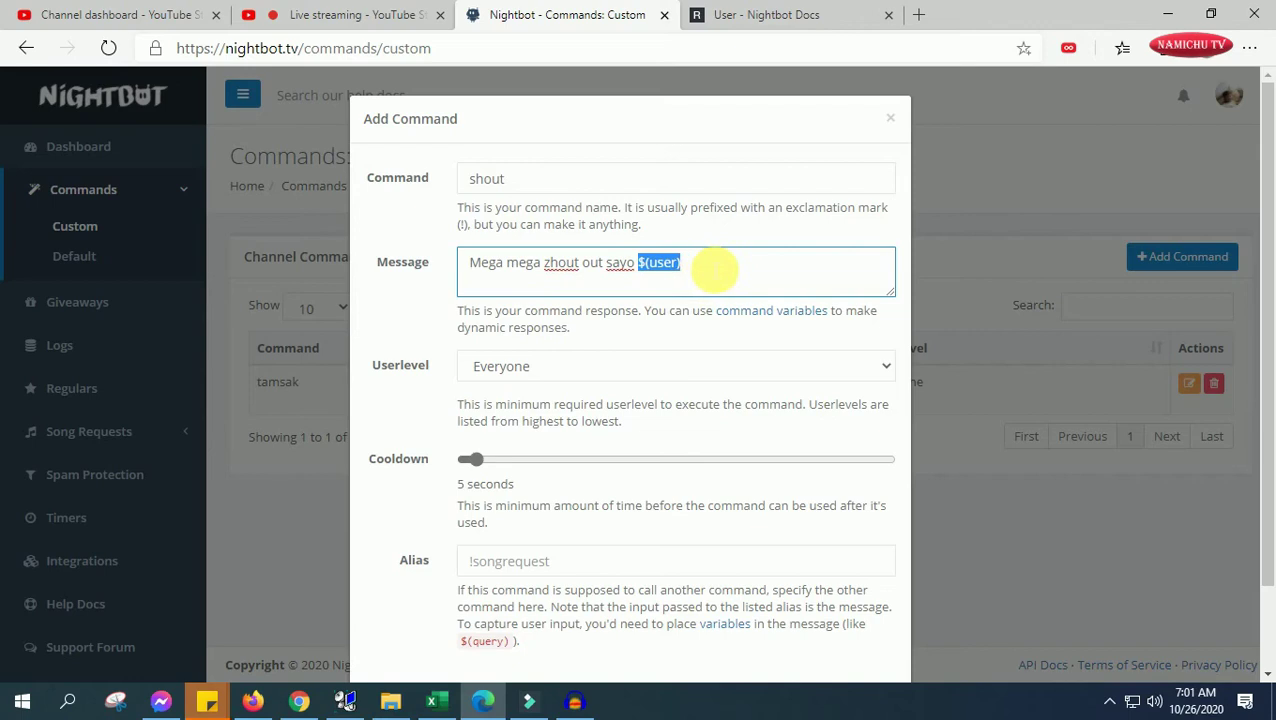
left_click(714, 268)
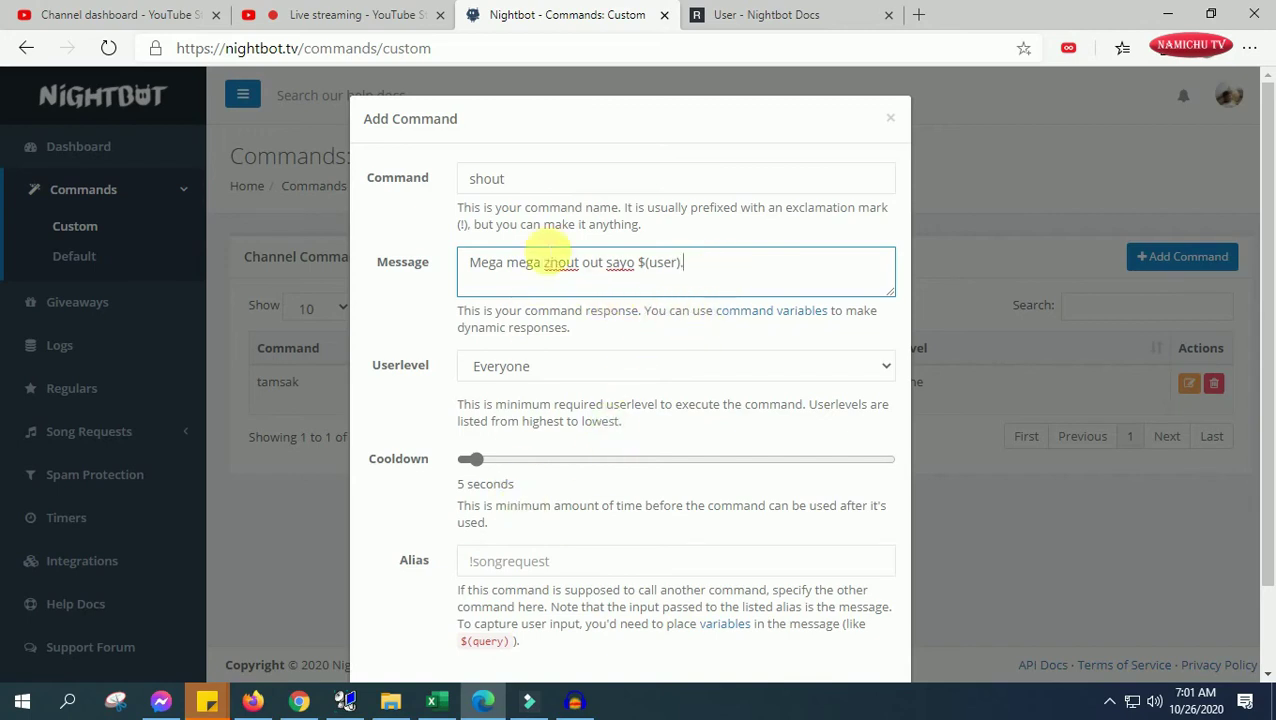
double_click(558, 266)
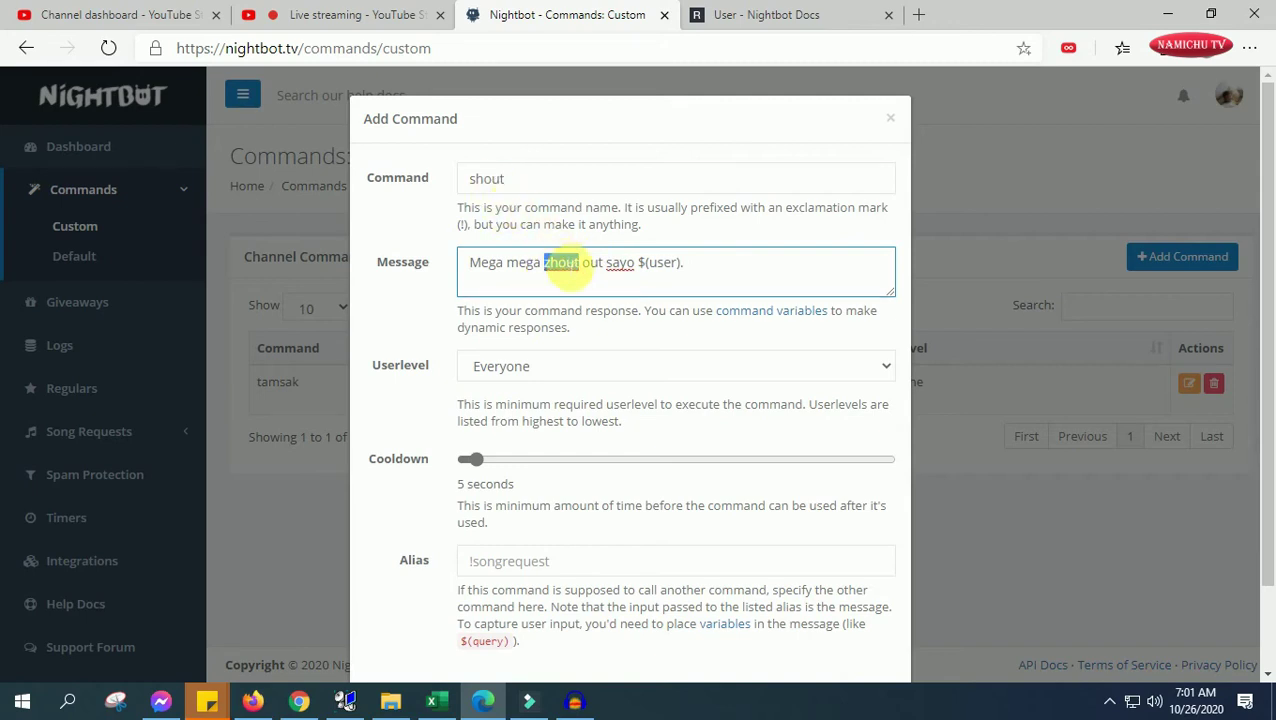
left_click(395, 277)
triple_click(484, 270)
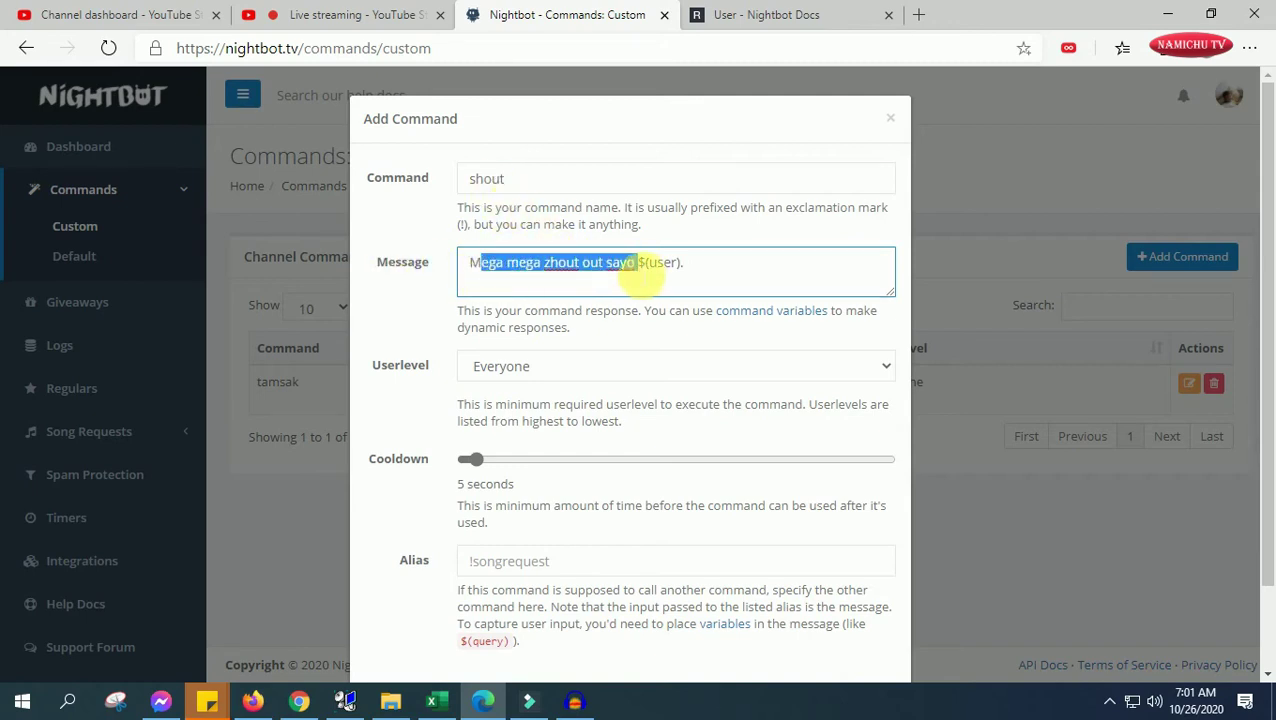
left_click(456, 276)
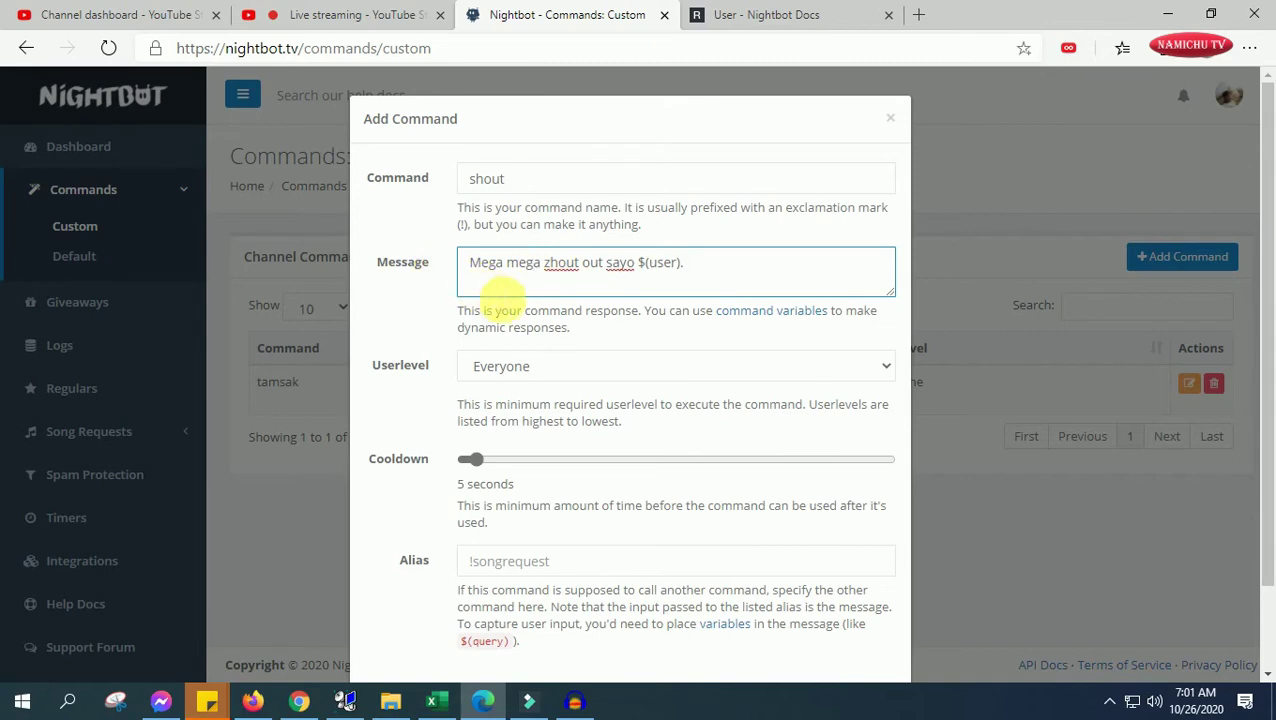
Check the remaining settings of the shout command and submit it.
scroll(800, 280, "down", 1)
scroll(800, 280, "down", 1)
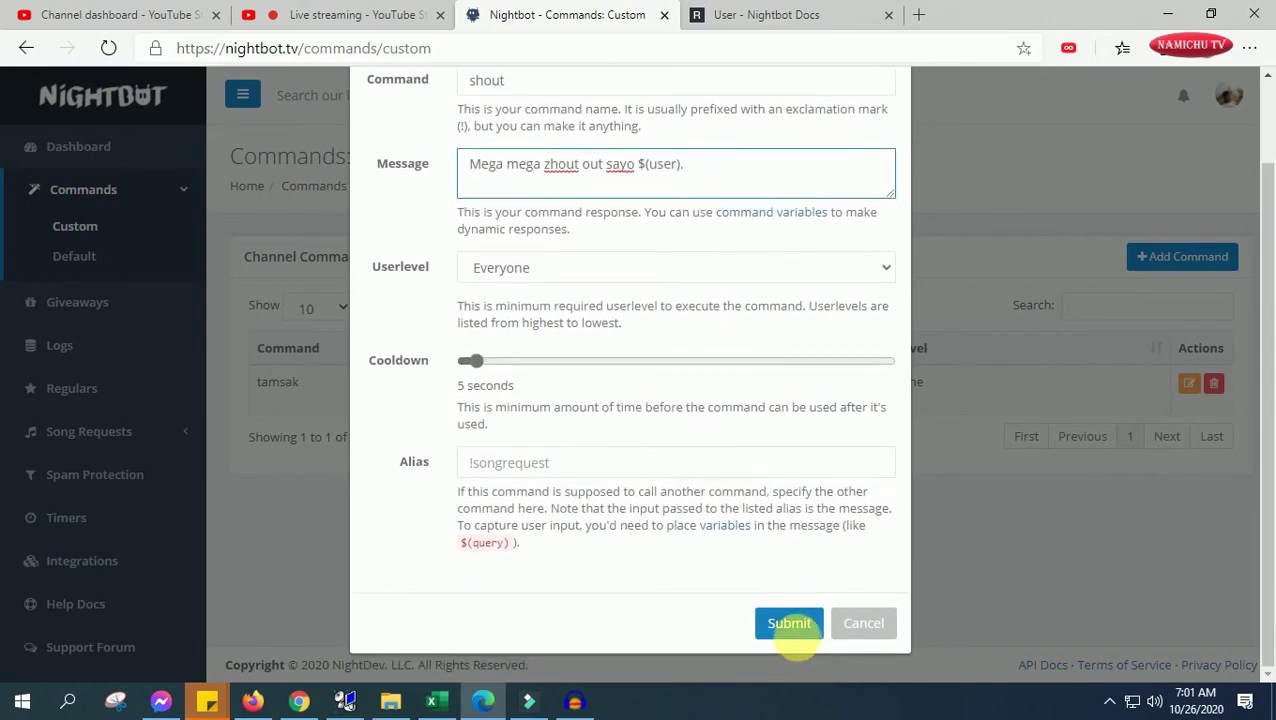
left_click(790, 624)
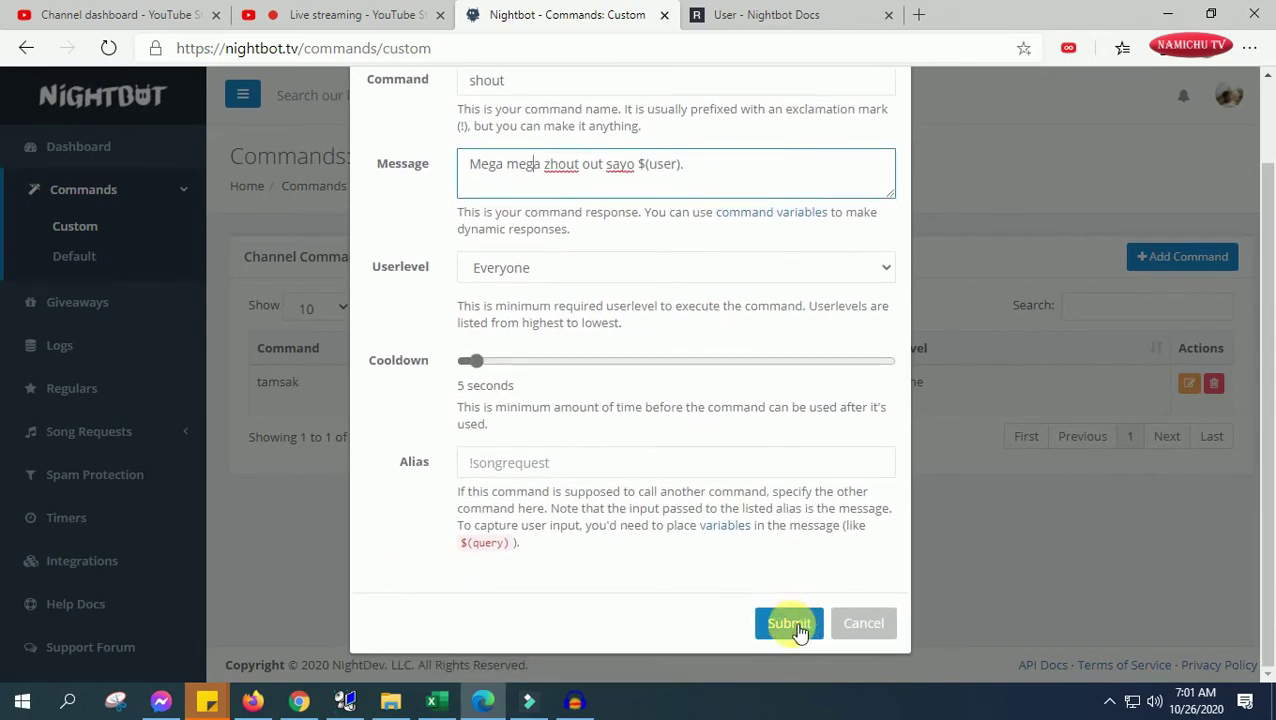
scroll(654, 351, "up", 2)
scroll(657, 362, "down", 2)
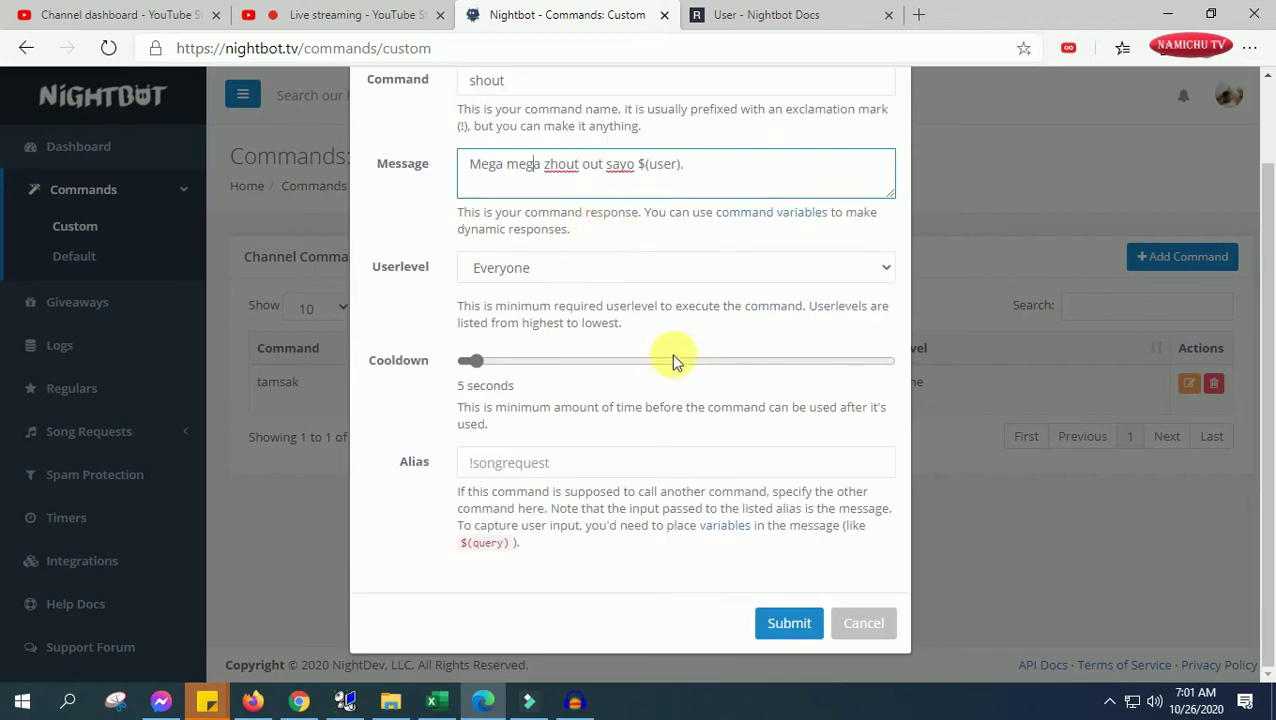
left_click(804, 634)
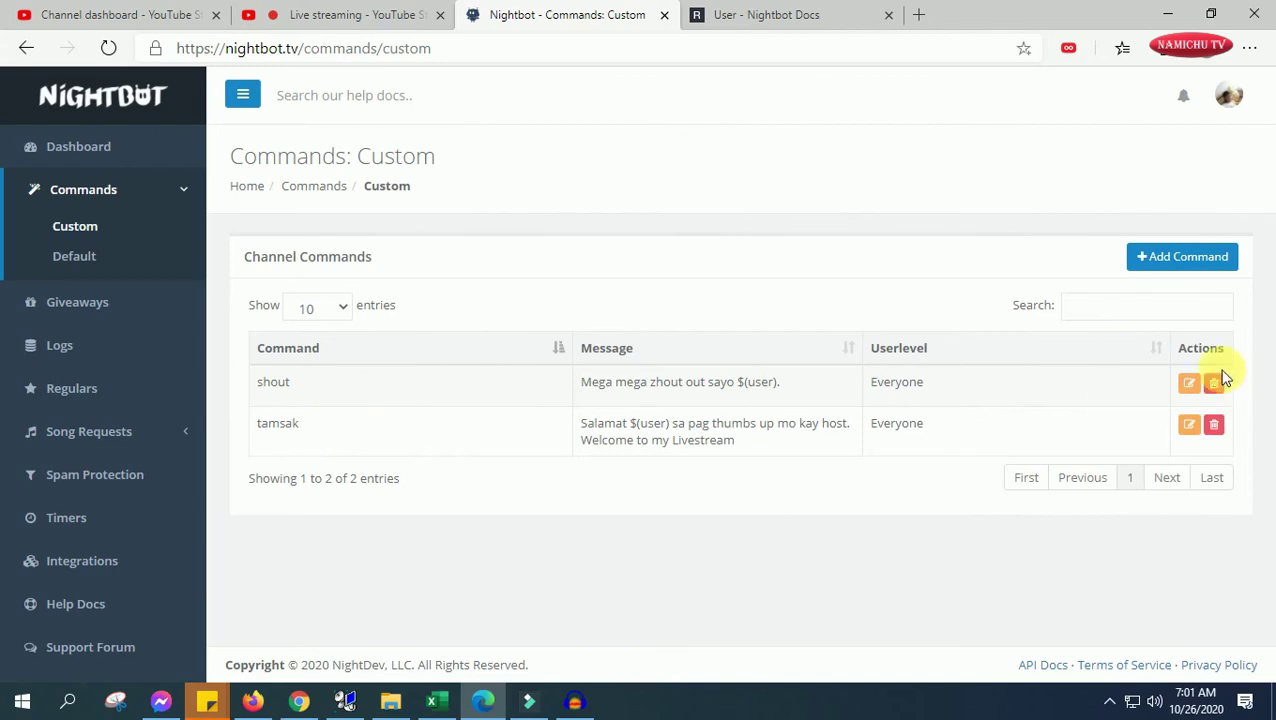
Start another custom channel command named dikit with the message "Salamata sa pagmamahal $(user)".
left_click(1182, 258)
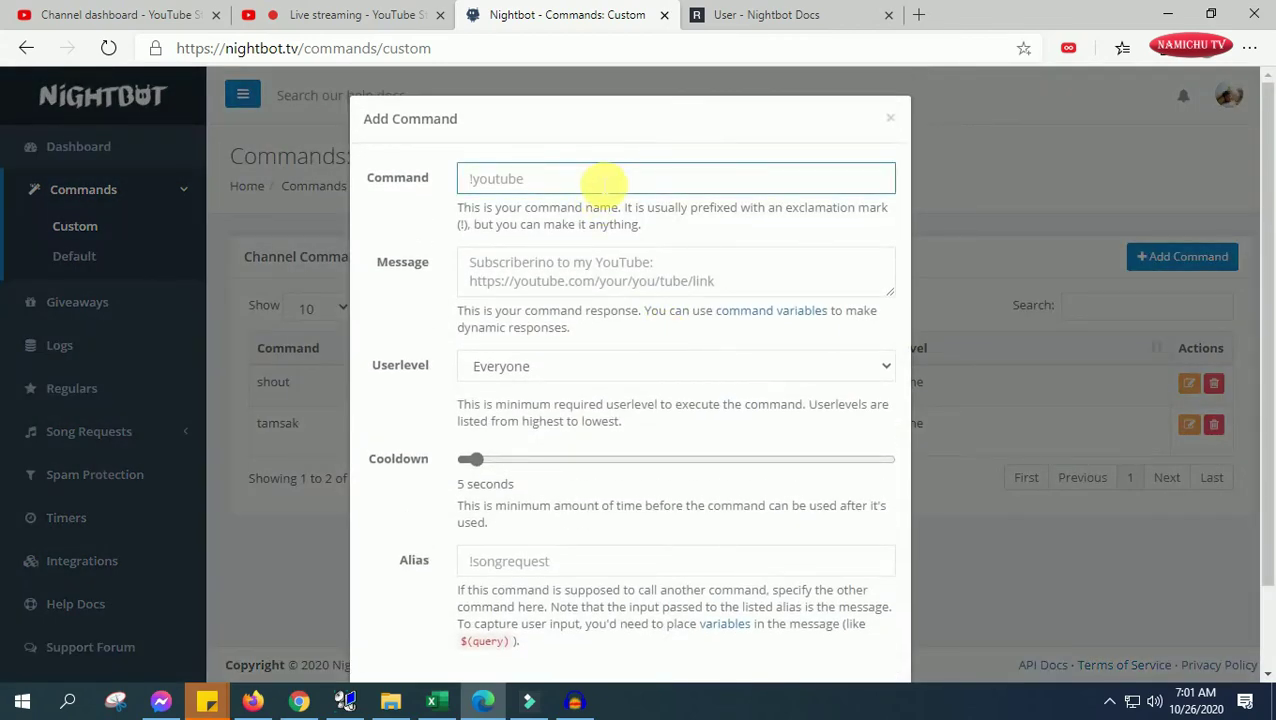
left_click(570, 280)
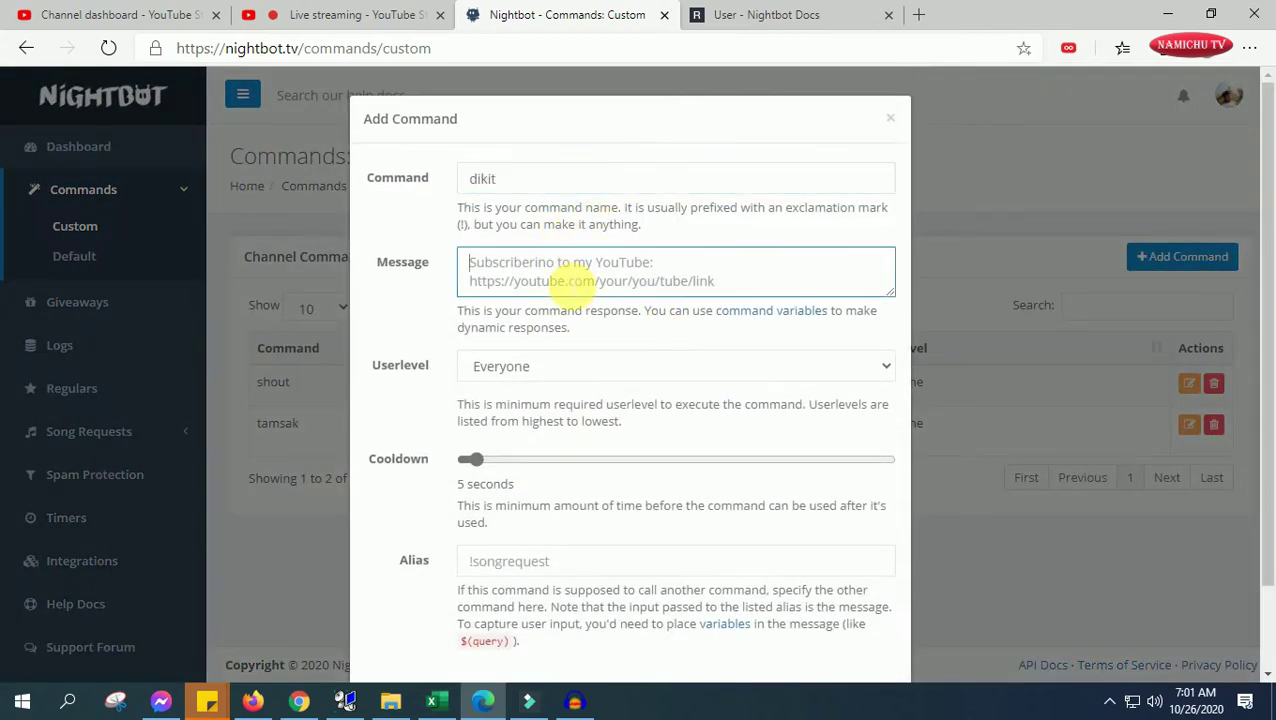
type("Salamata sa pagmamahal $(user")
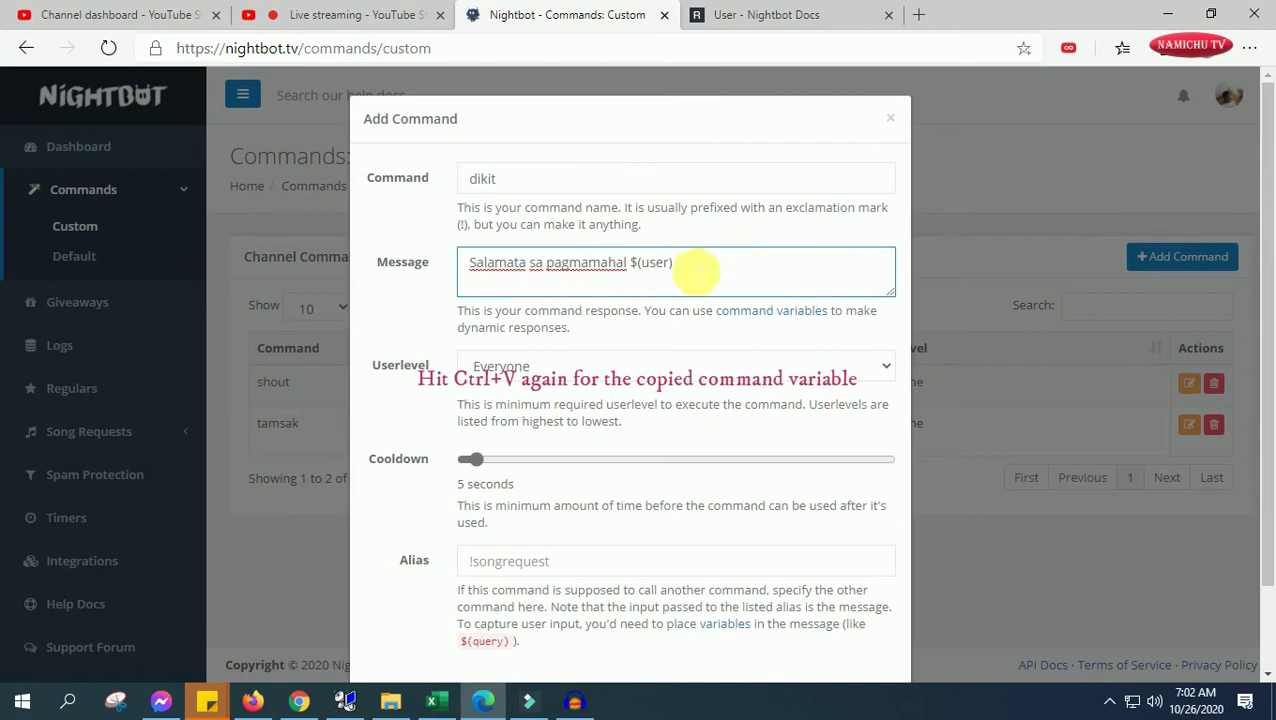
left_click_drag(698, 271, 630, 266)
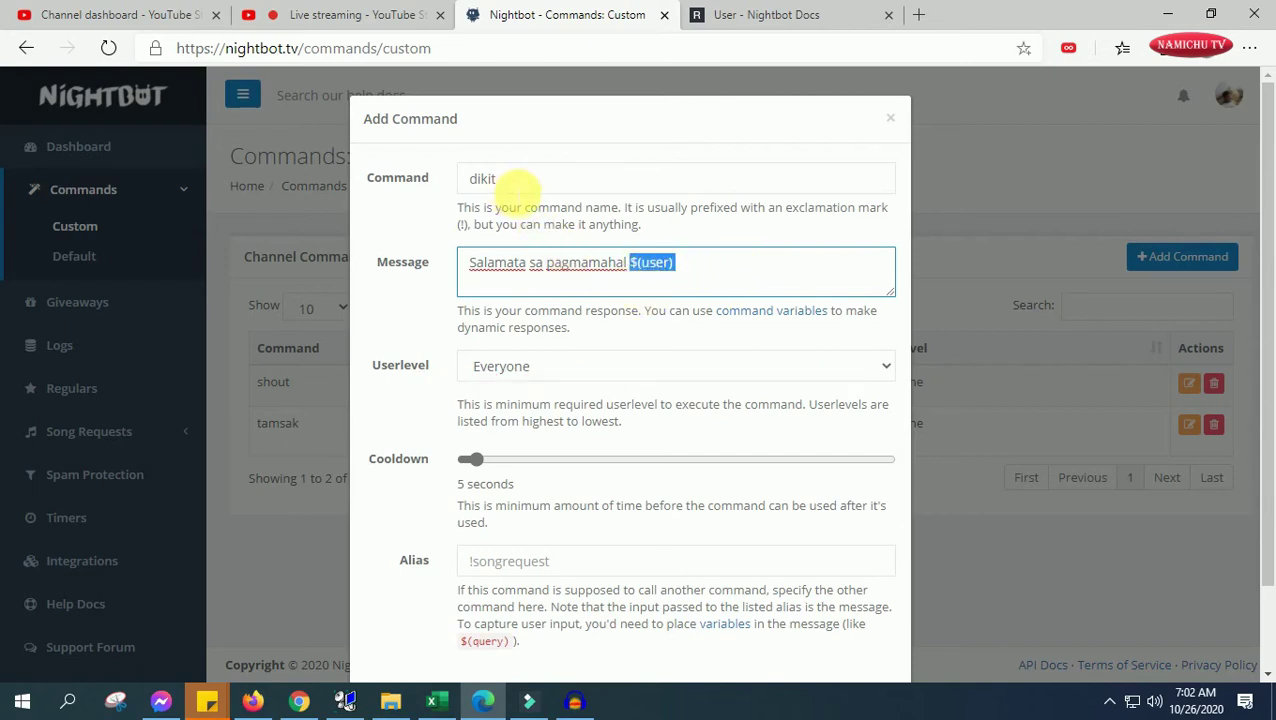
left_click(530, 180)
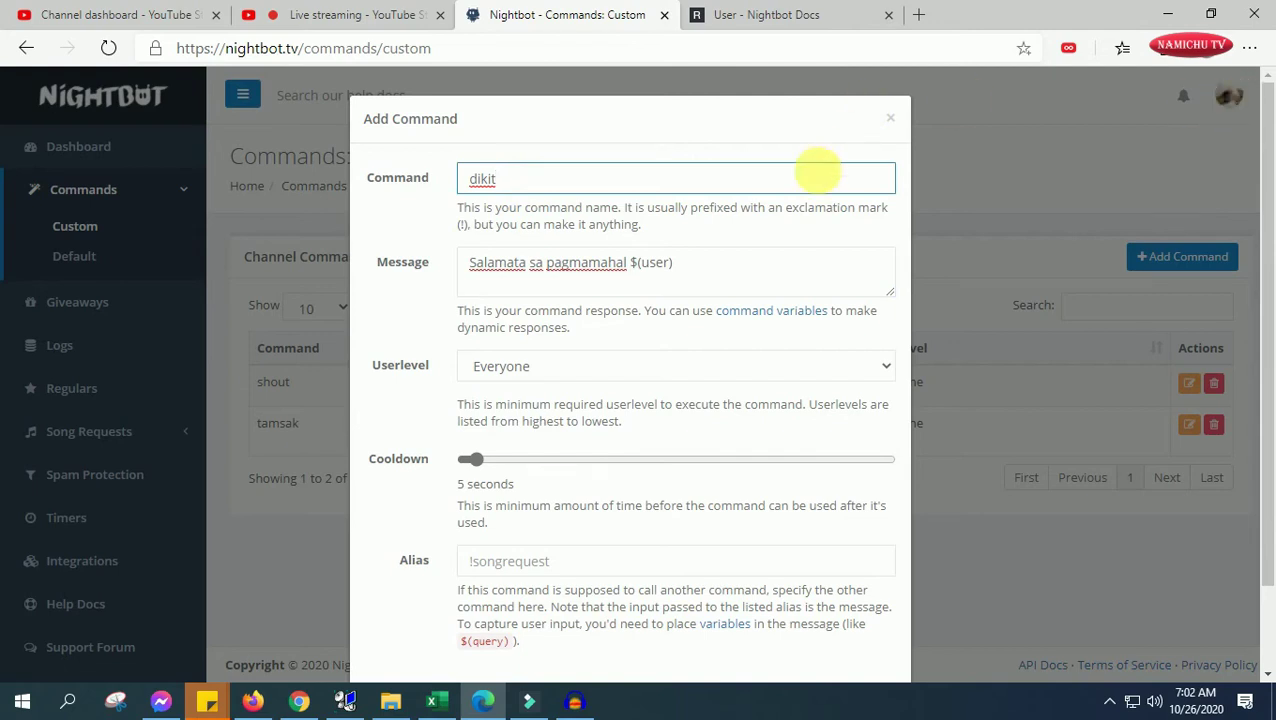
left_click(722, 272)
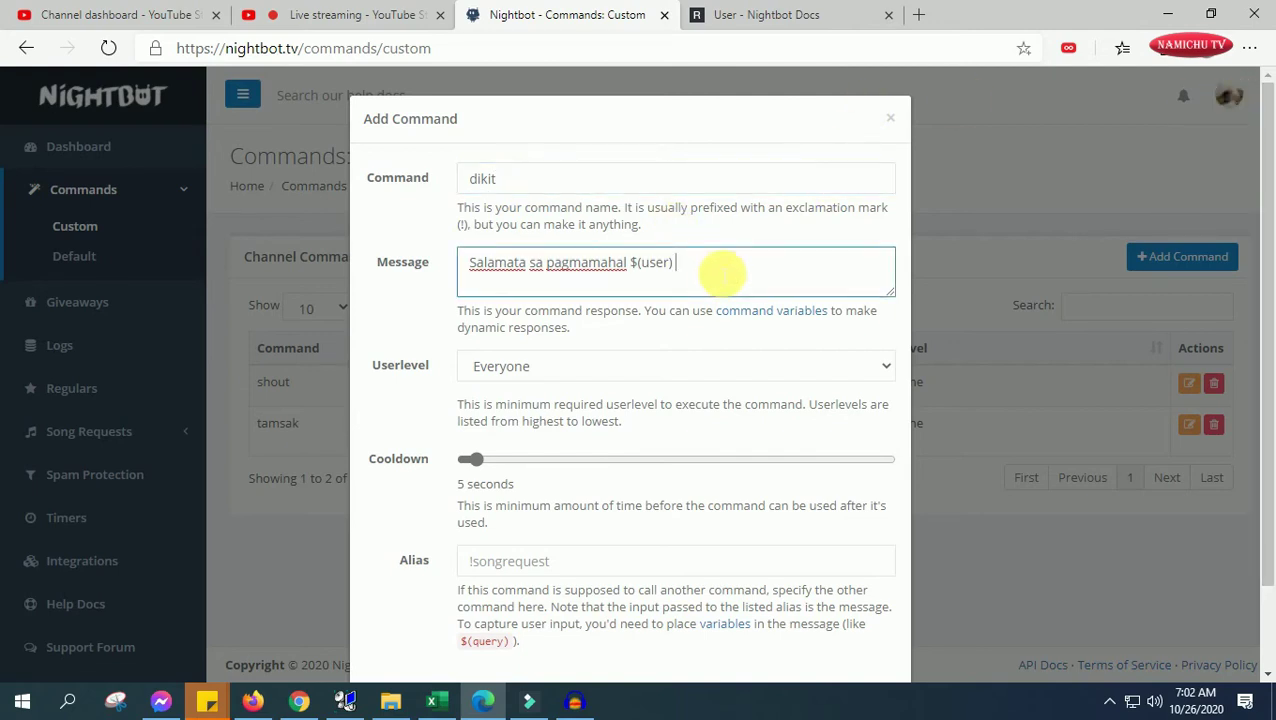
Revise the dikit message to "Salamat sa pagmamahal $(user) mamahalin ka rin ni host pabalik" and submit the command.
left_click(527, 264)
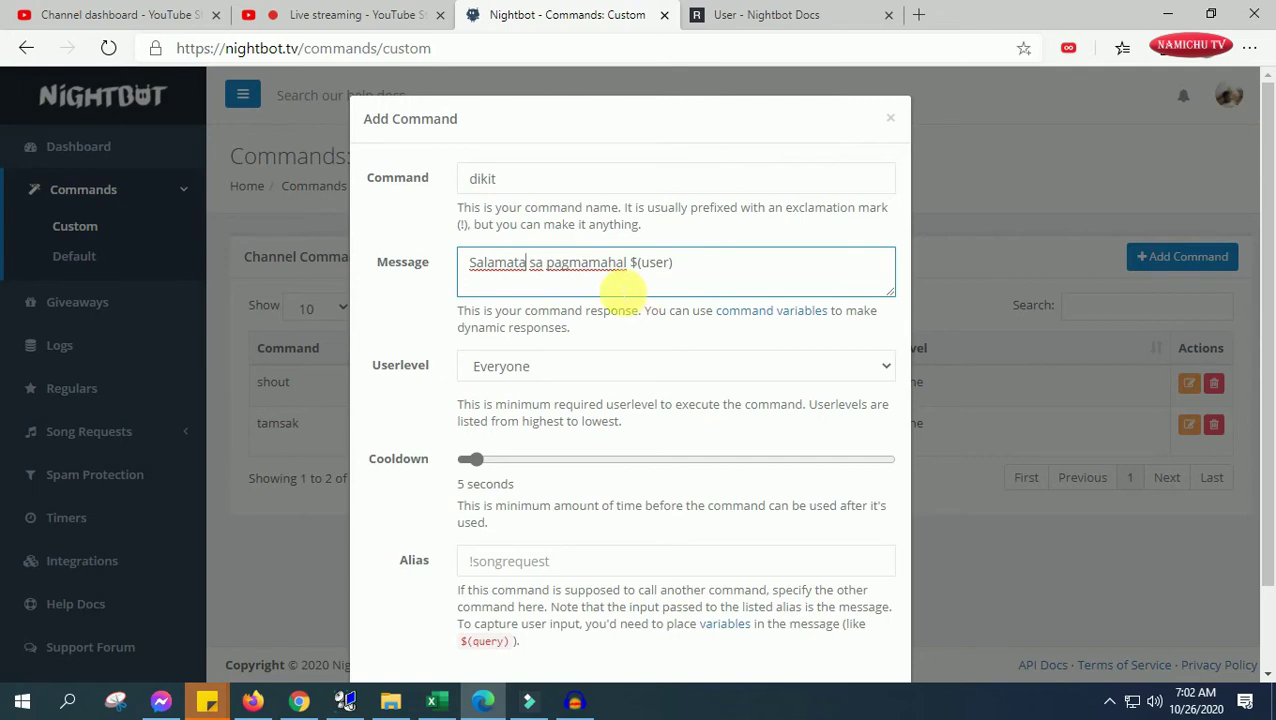
key("BackSpace")
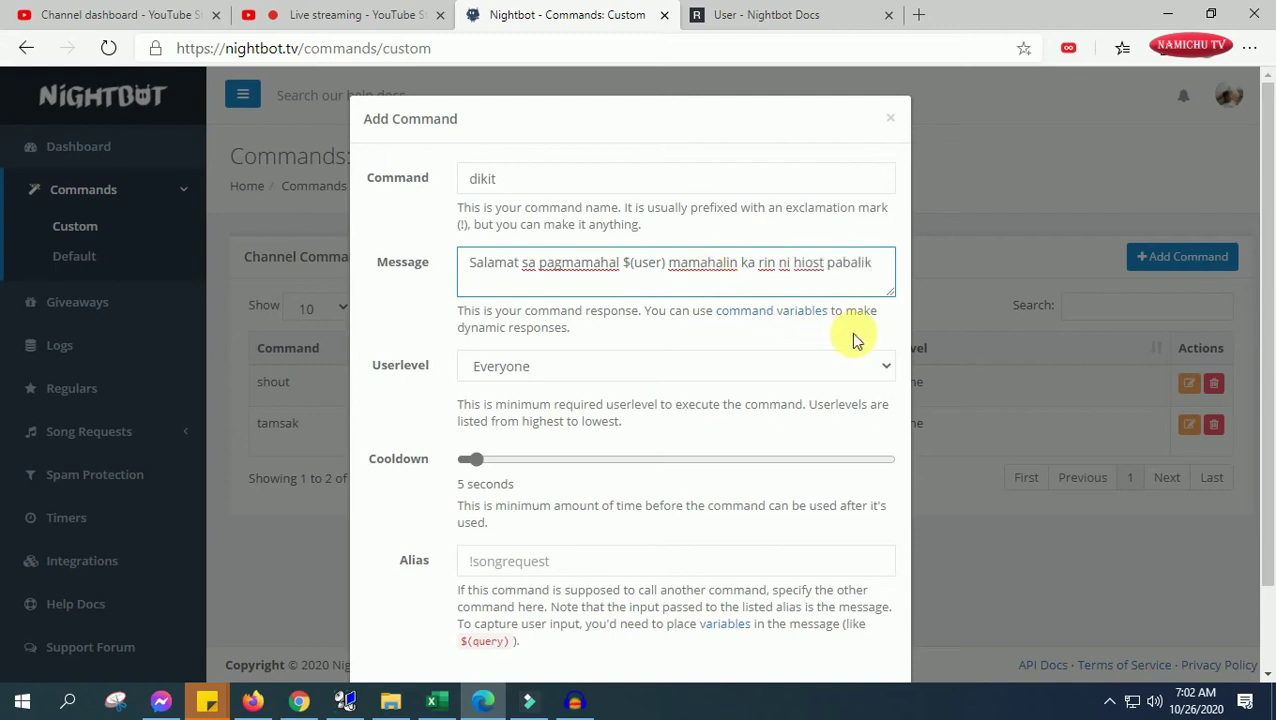
left_click(803, 264)
key("BackSpace")
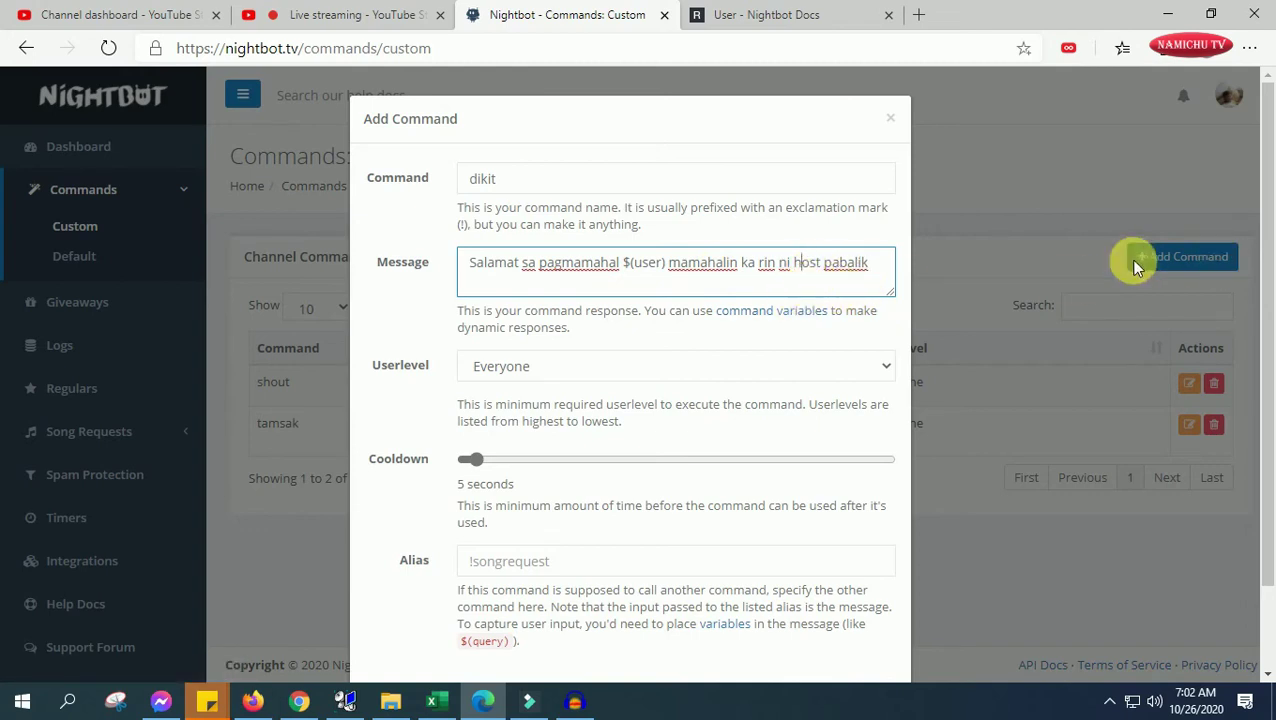
scroll(708, 573, "down", 1)
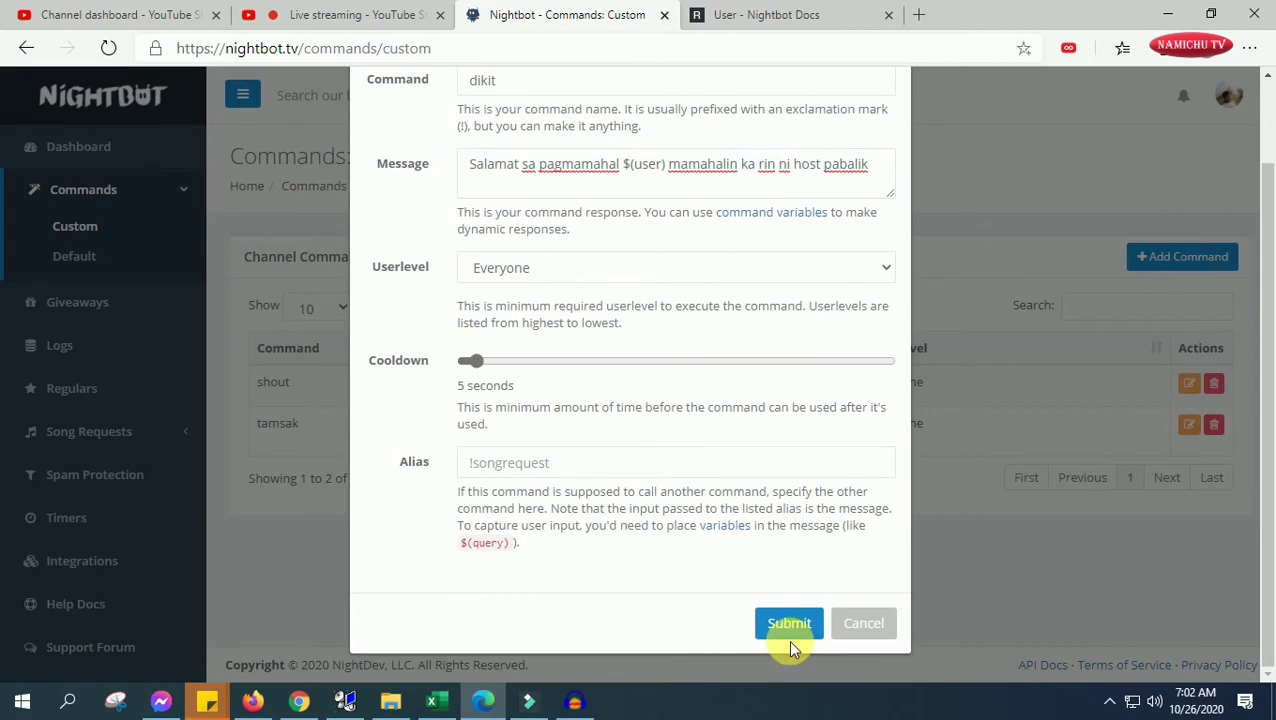
left_click(789, 621)
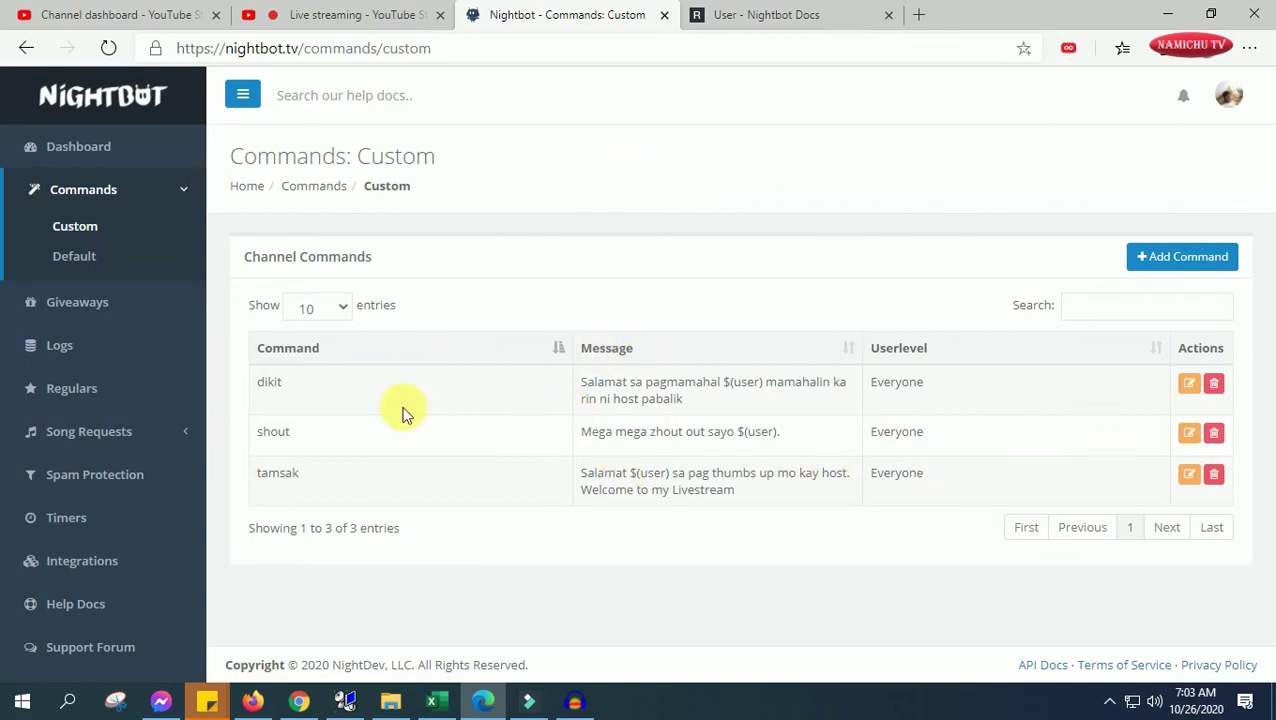
Have Nightbot join the channel from its dashboard and copy the moderator channel URL given in the instructions.
left_click(80, 147)
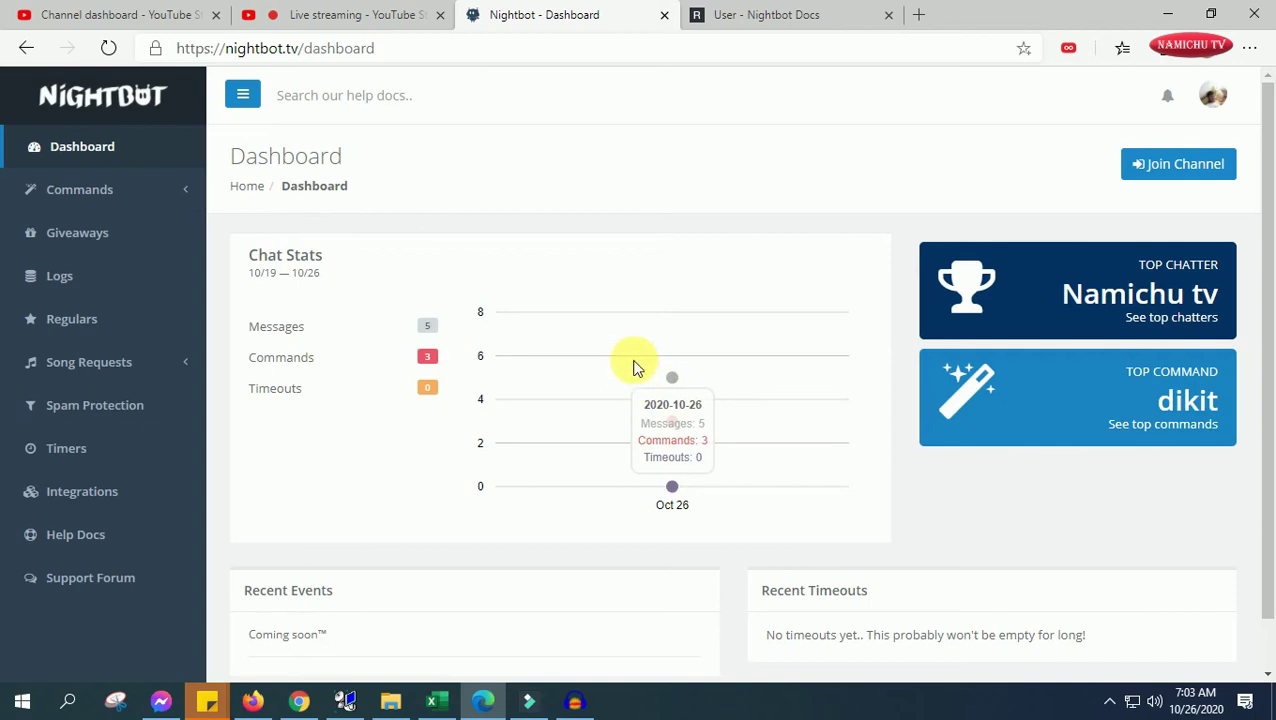
left_click(1161, 172)
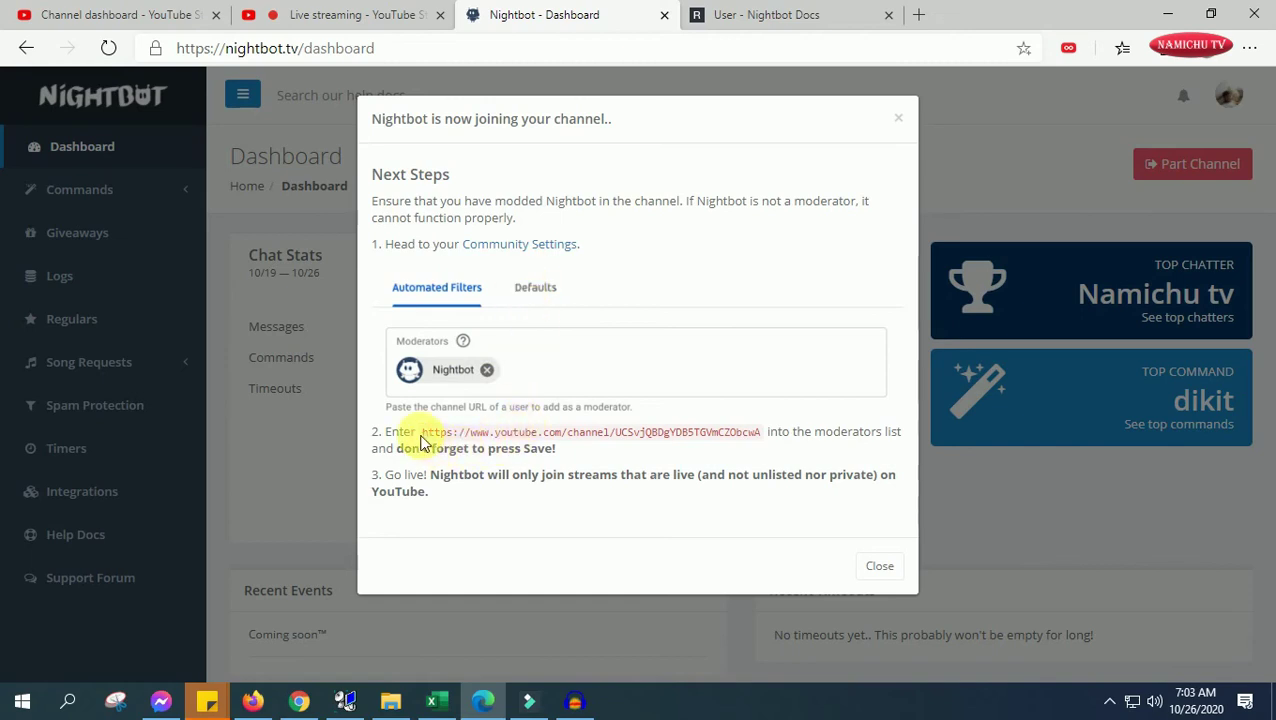
left_click_drag(422, 433, 757, 440)
right_click(732, 436)
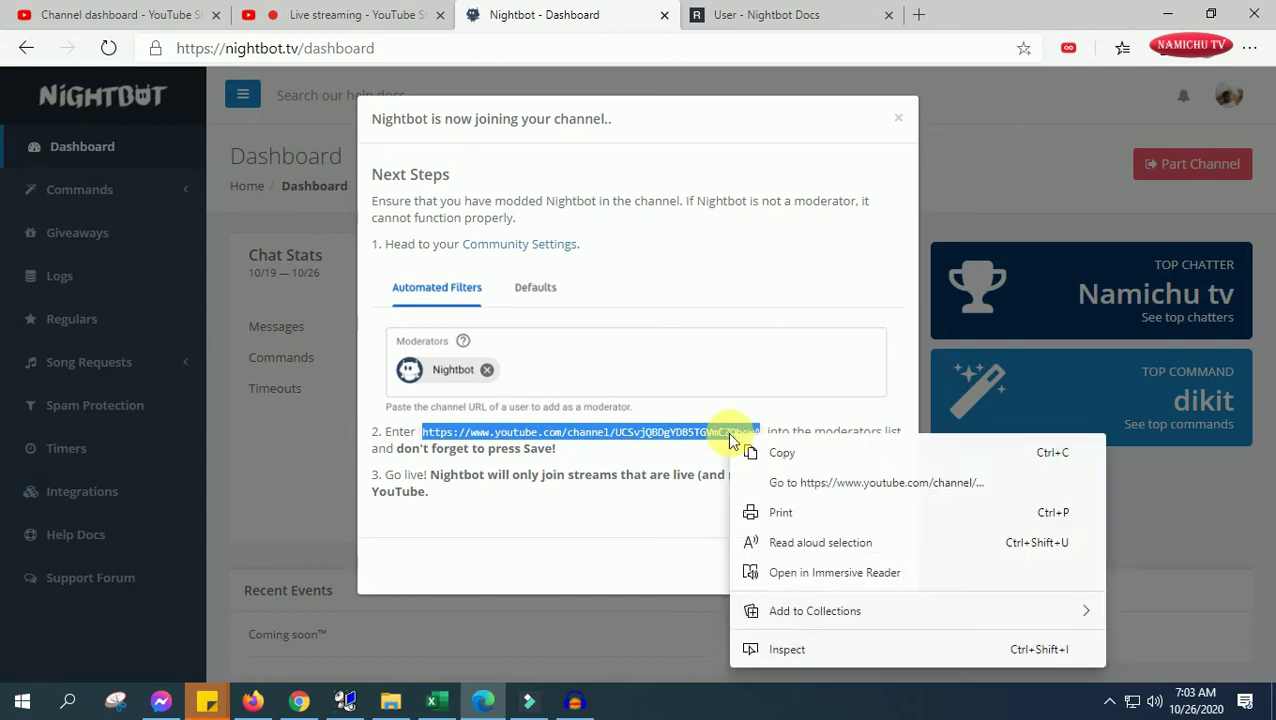
left_click(783, 453)
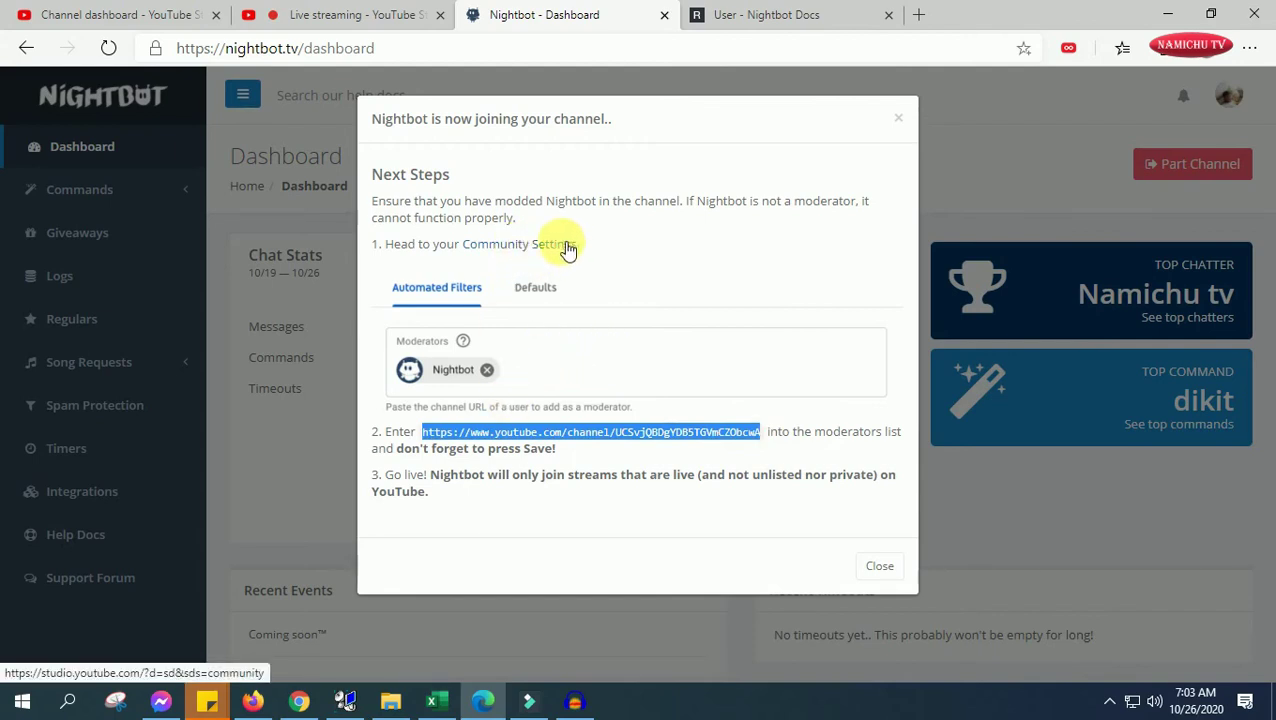
Open the YouTube Studio community settings and add Nightbot as a moderator using the copied channel URL.
left_click(140, 14)
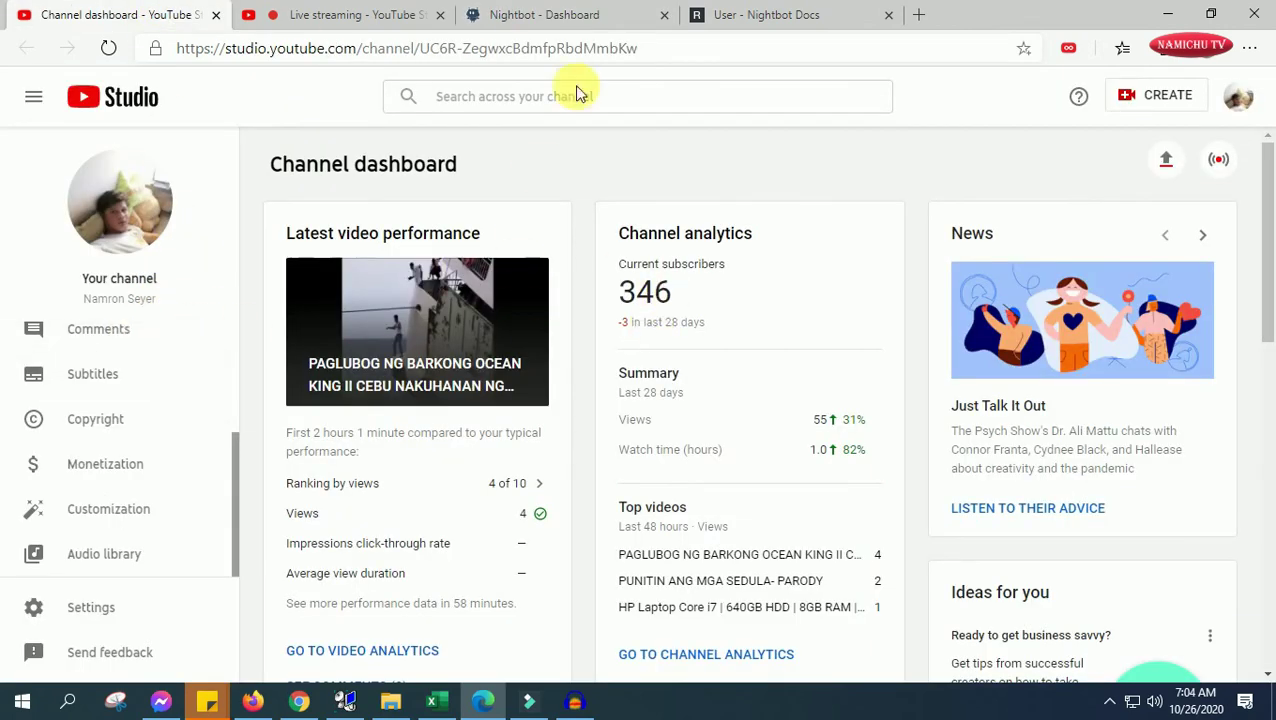
left_click(552, 15)
left_click(552, 248)
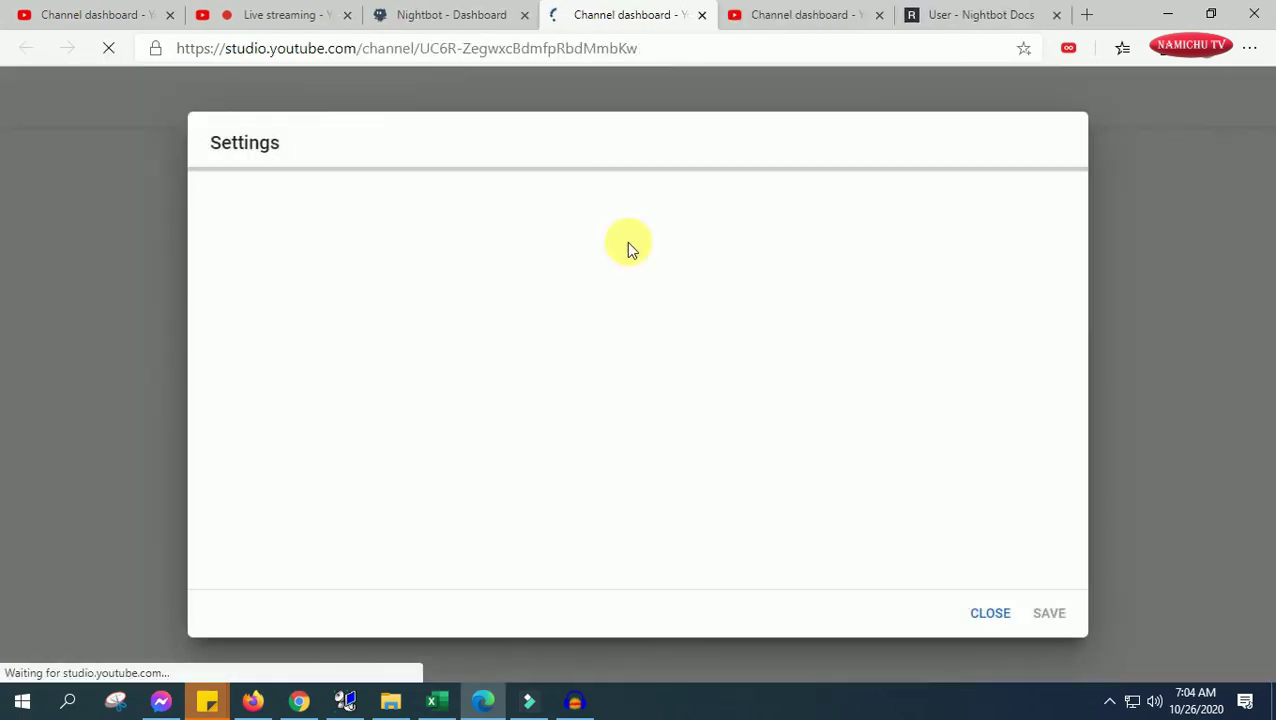
left_click(542, 305)
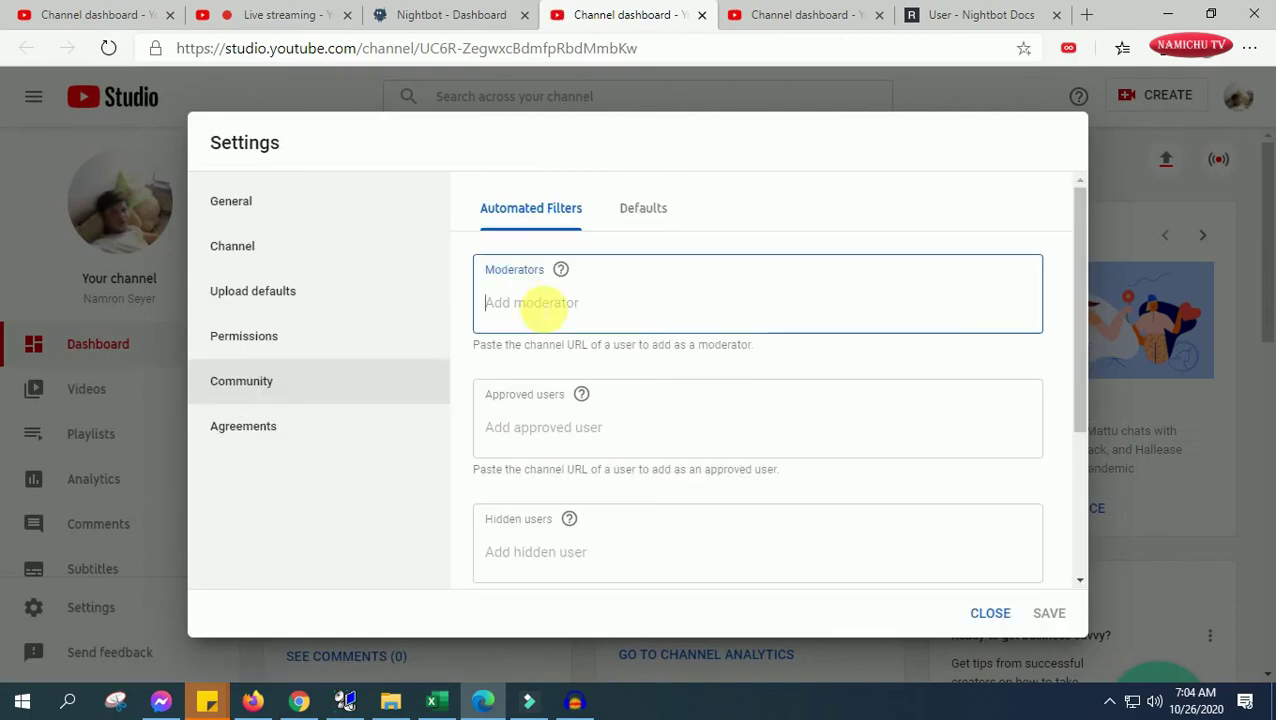
key("ctrl+v")
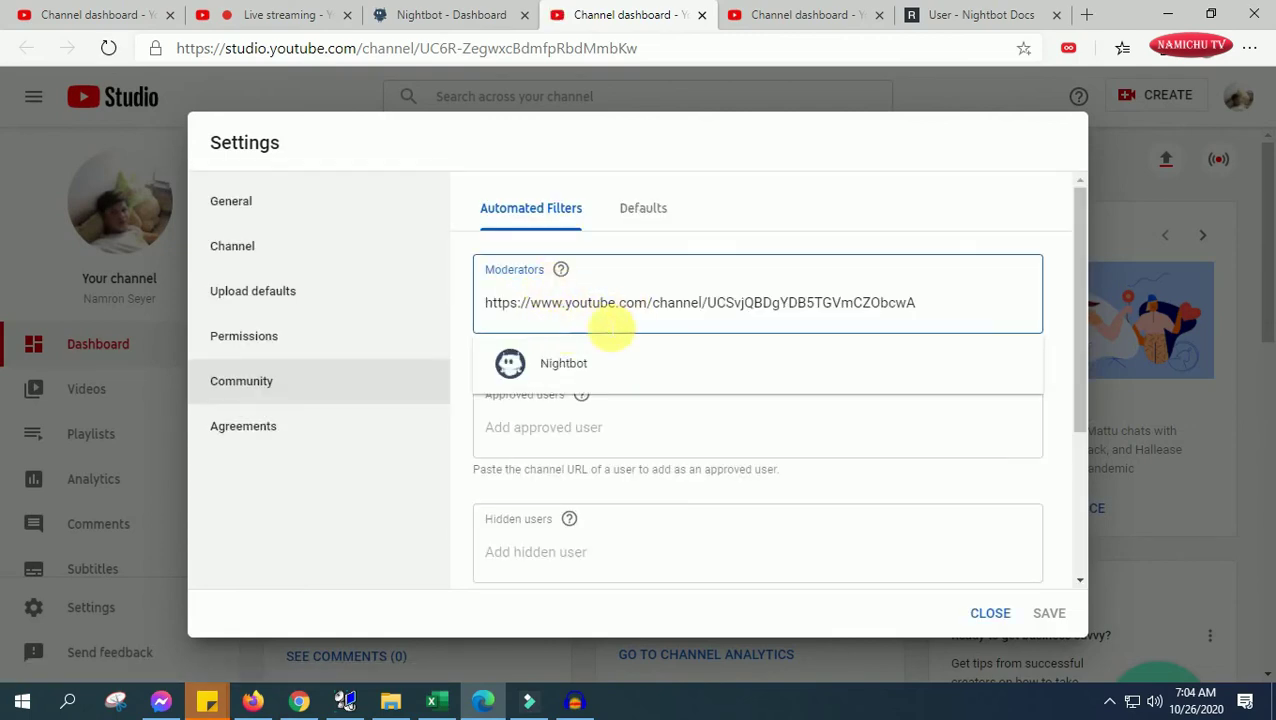
left_click(530, 362)
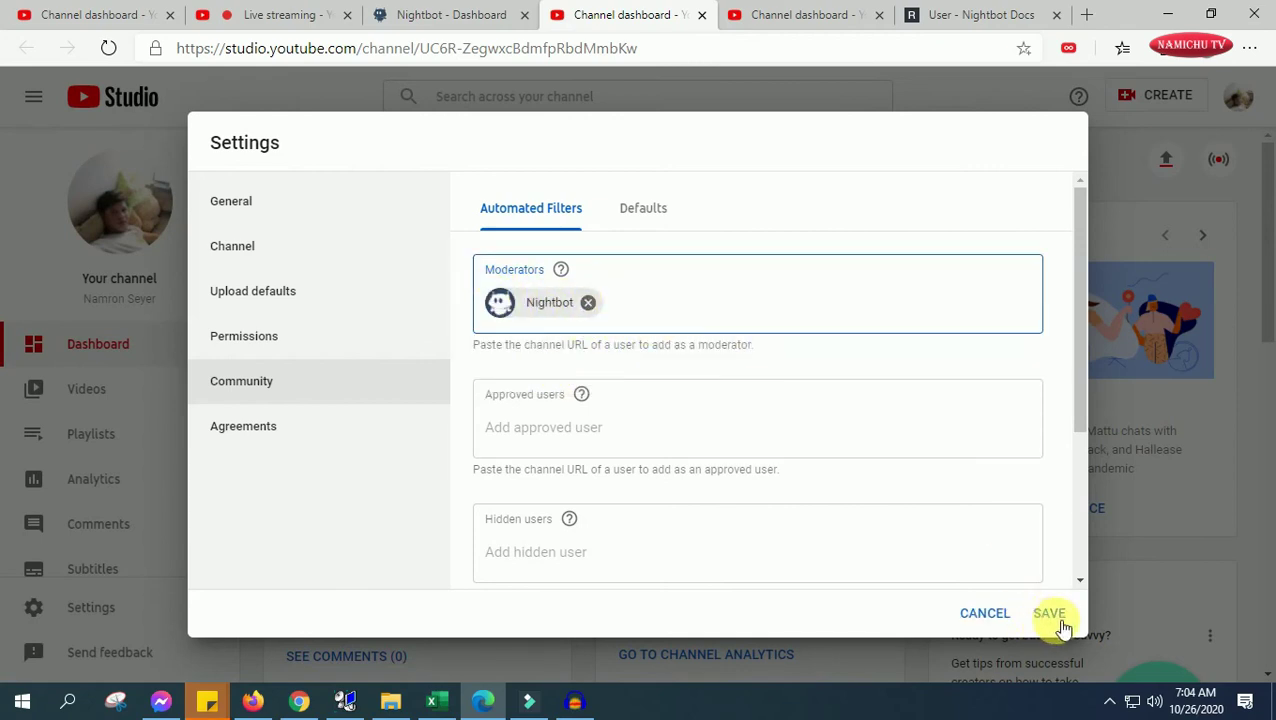
Look over the remaining automated filters and save the community settings.
scroll(1040, 578, "down", 1)
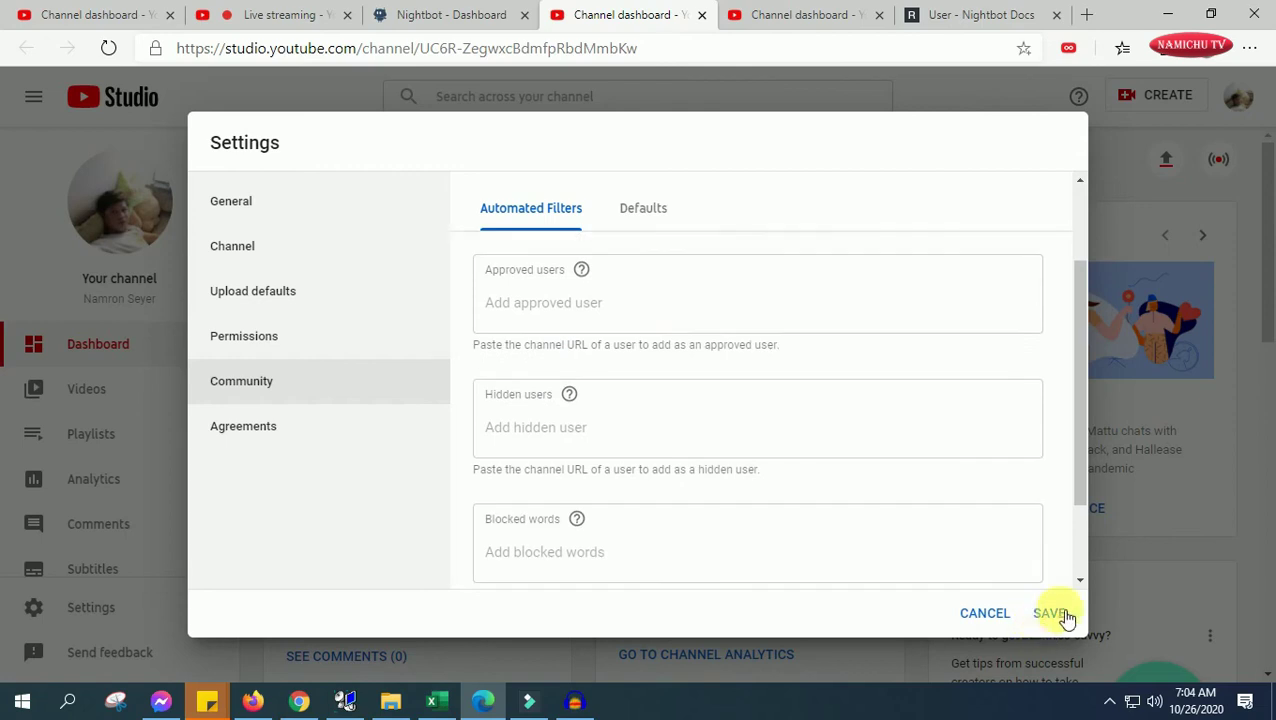
scroll(1025, 575, "up", 2)
scroll(1000, 540, "down", 3)
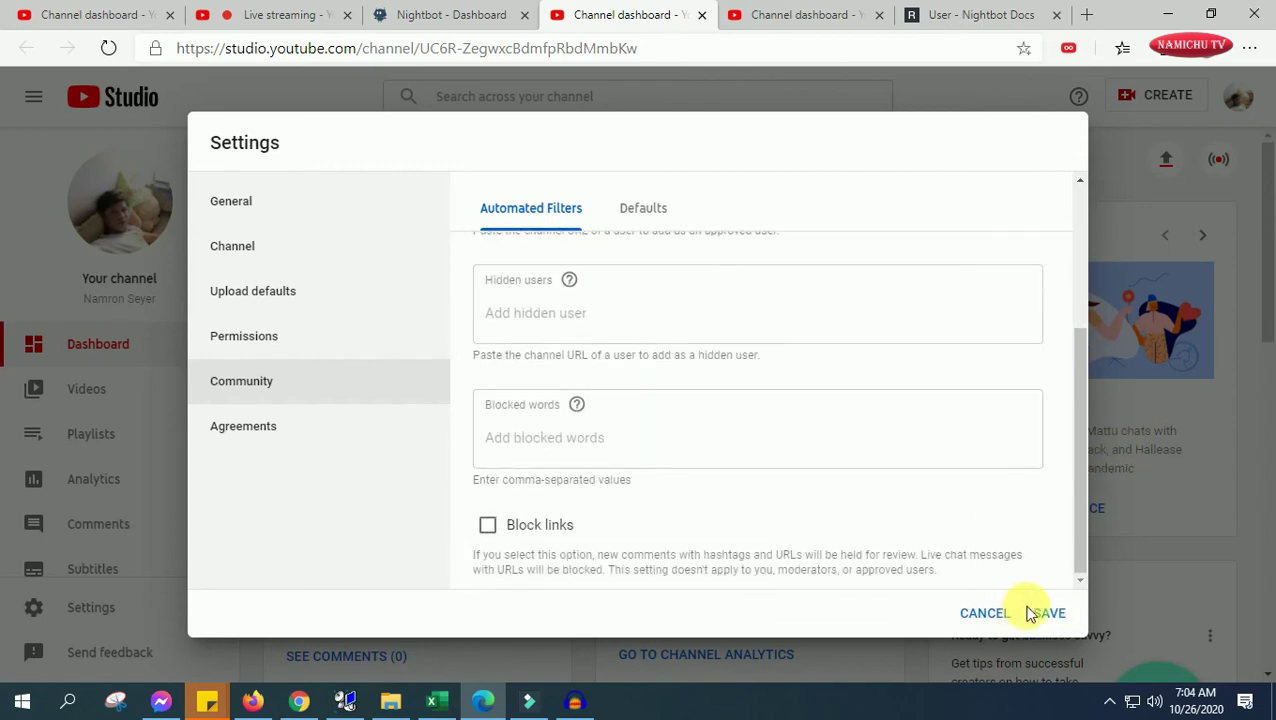
left_click(1045, 613)
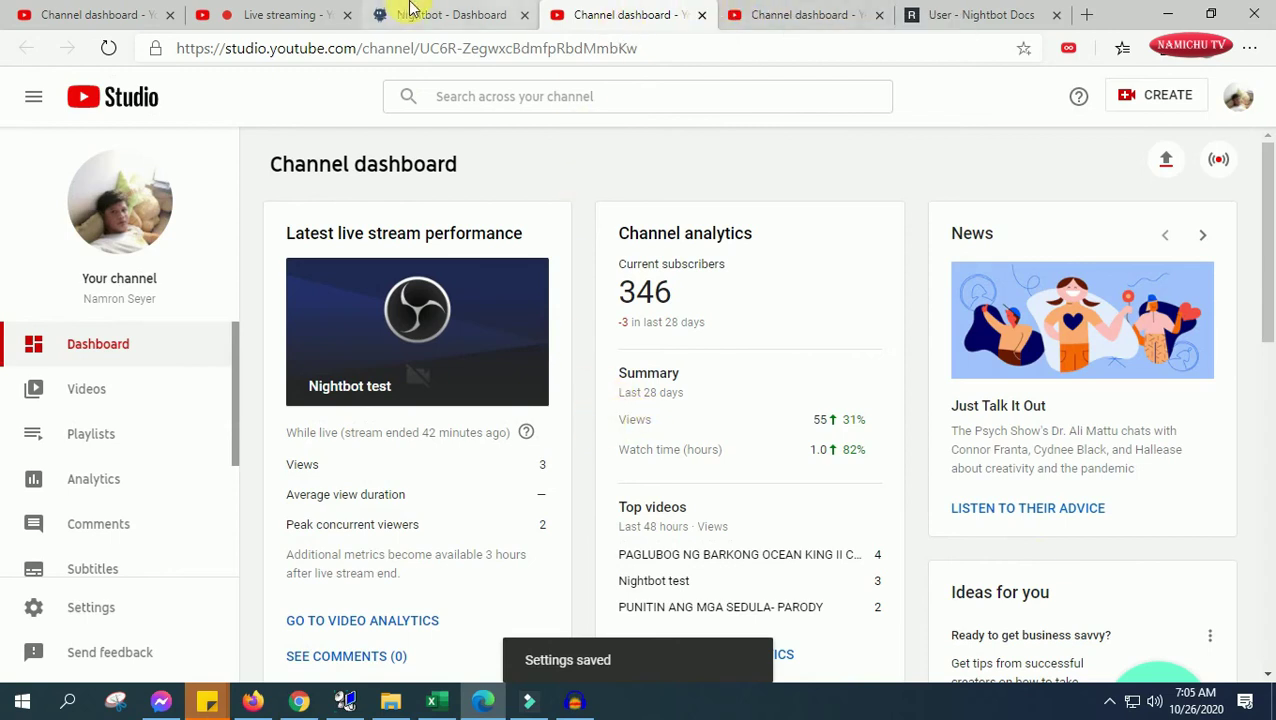
Dismiss the joining instructions on the Nightbot dashboard and go live from the YouTube Studio channel dashboard.
left_click(458, 24)
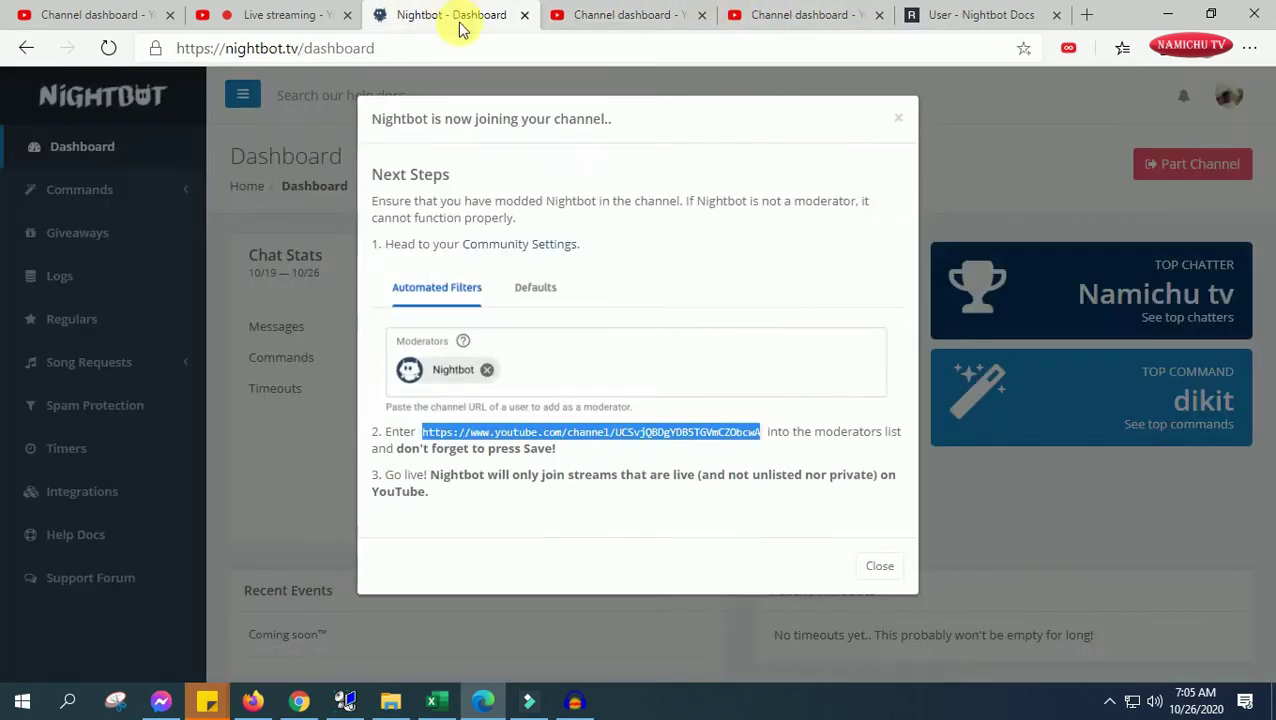
left_click(883, 570)
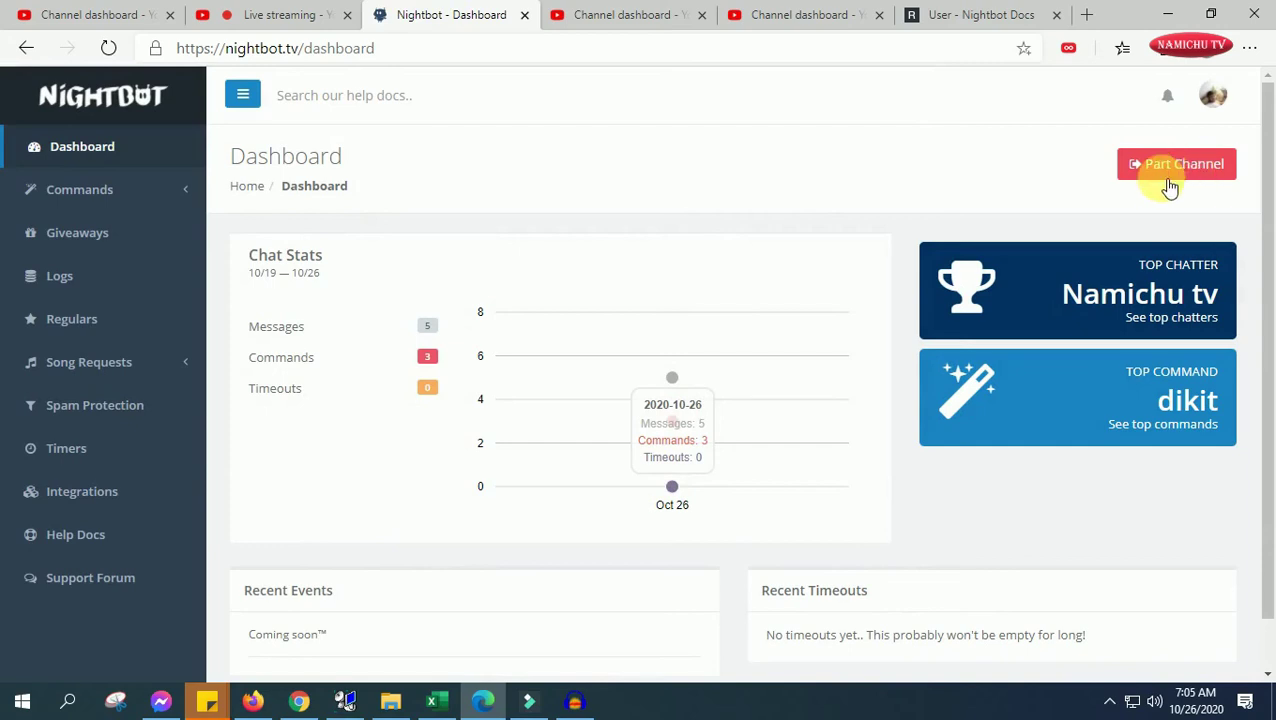
left_click(621, 14)
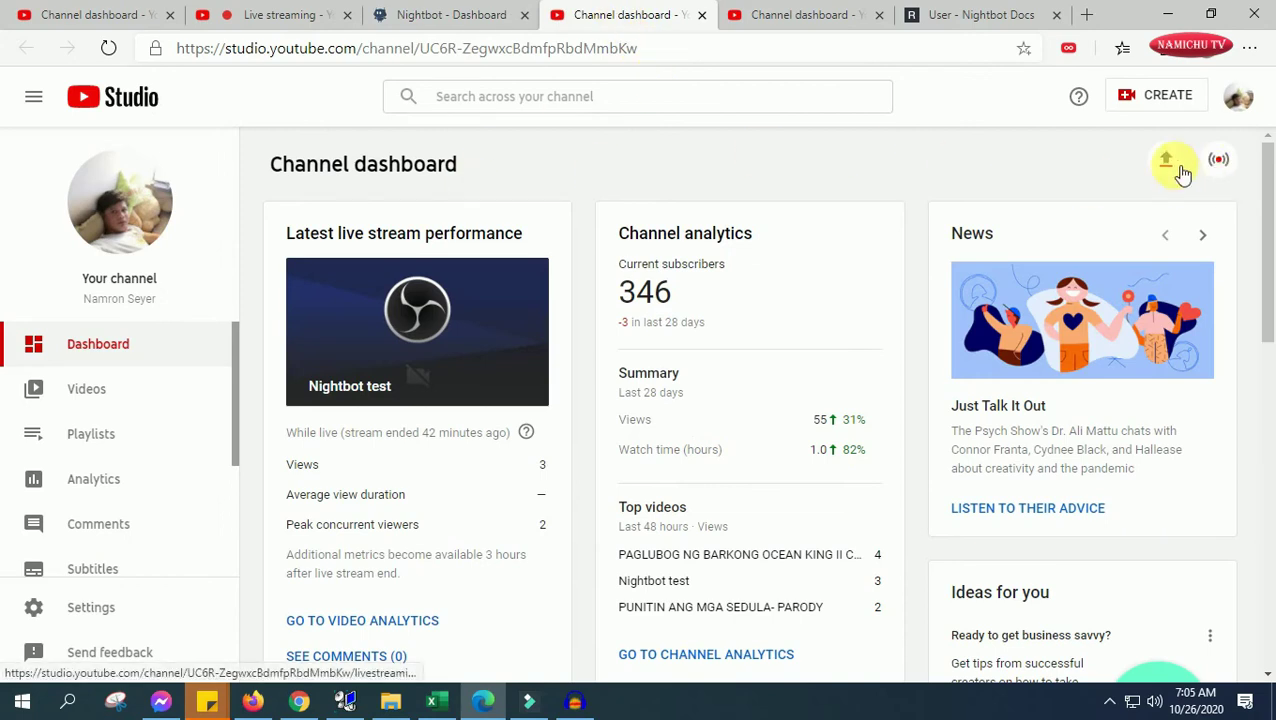
left_click(1219, 161)
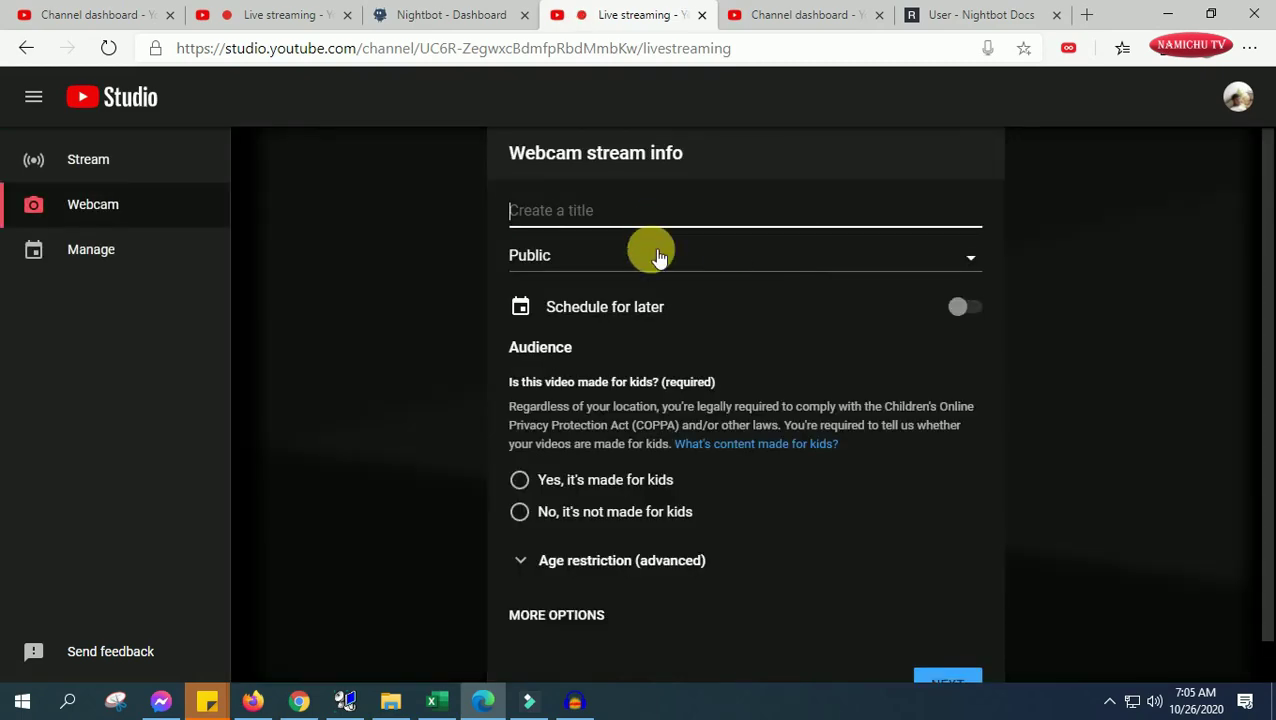
Title the webcam stream "Nightbot test" and set its visibility to Private.
key("BackSpace")
key("BackSpace")
type("Nightbot test")
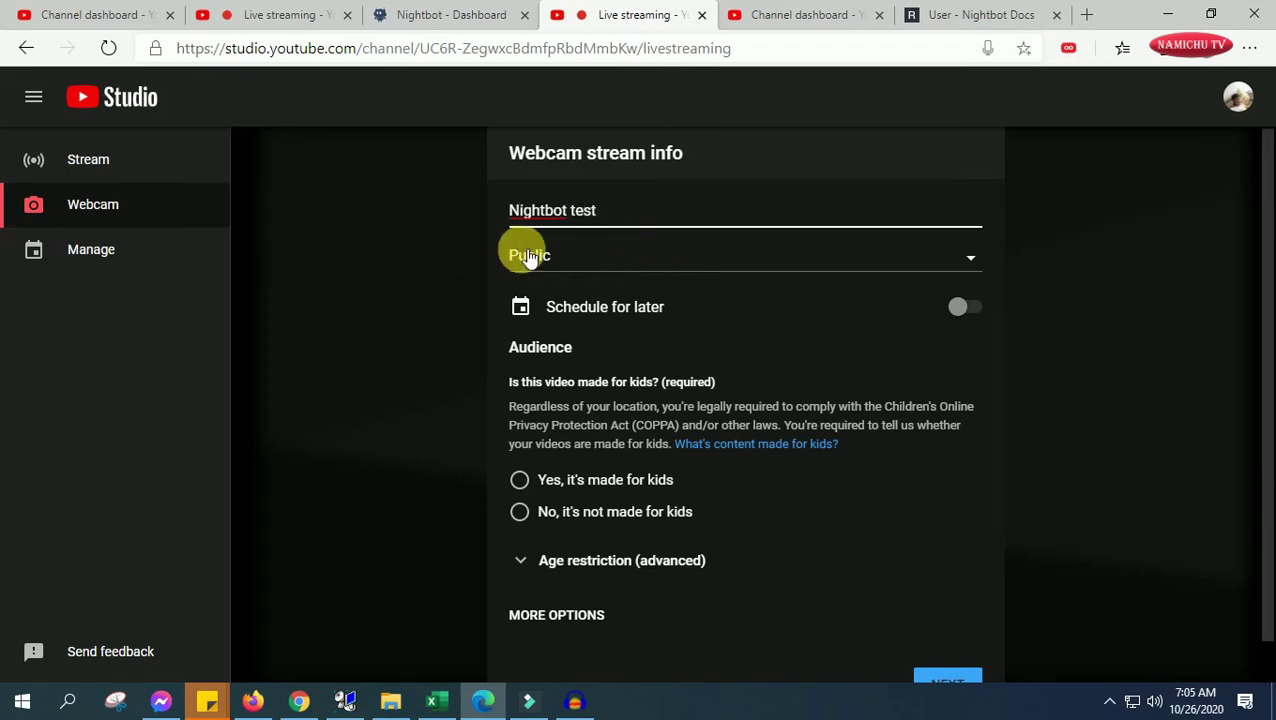
left_click(658, 256)
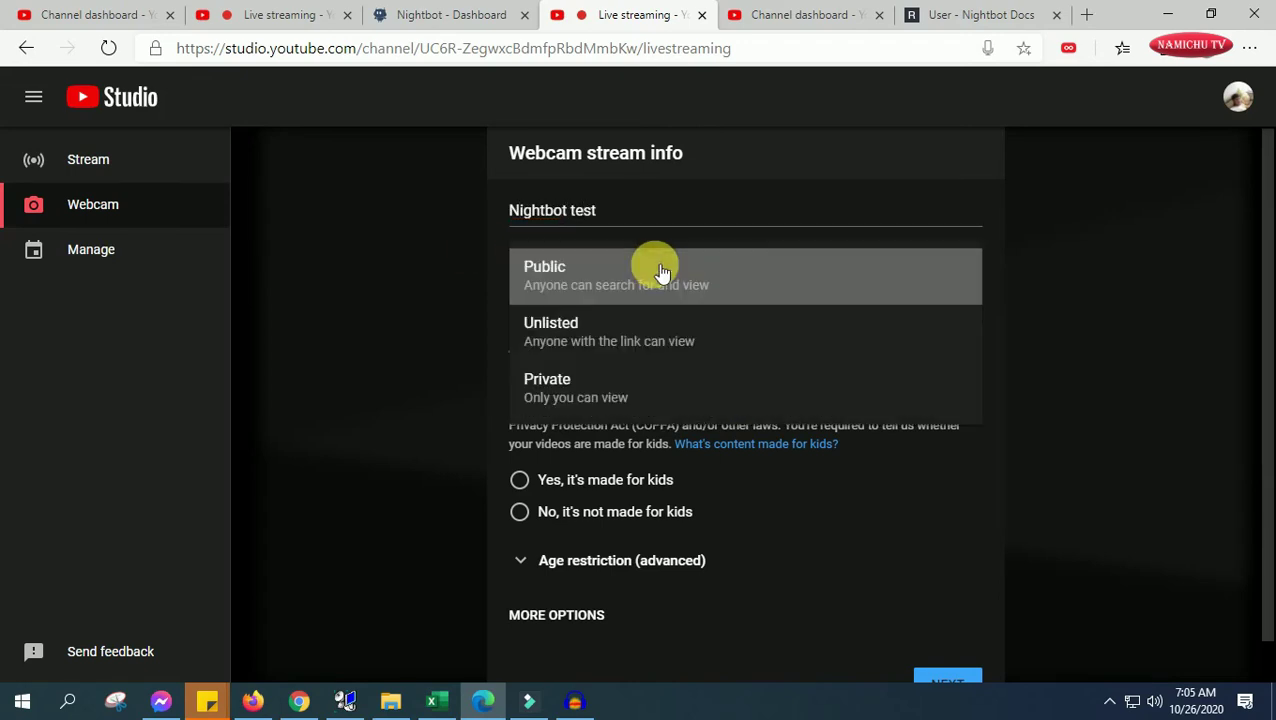
left_click(603, 387)
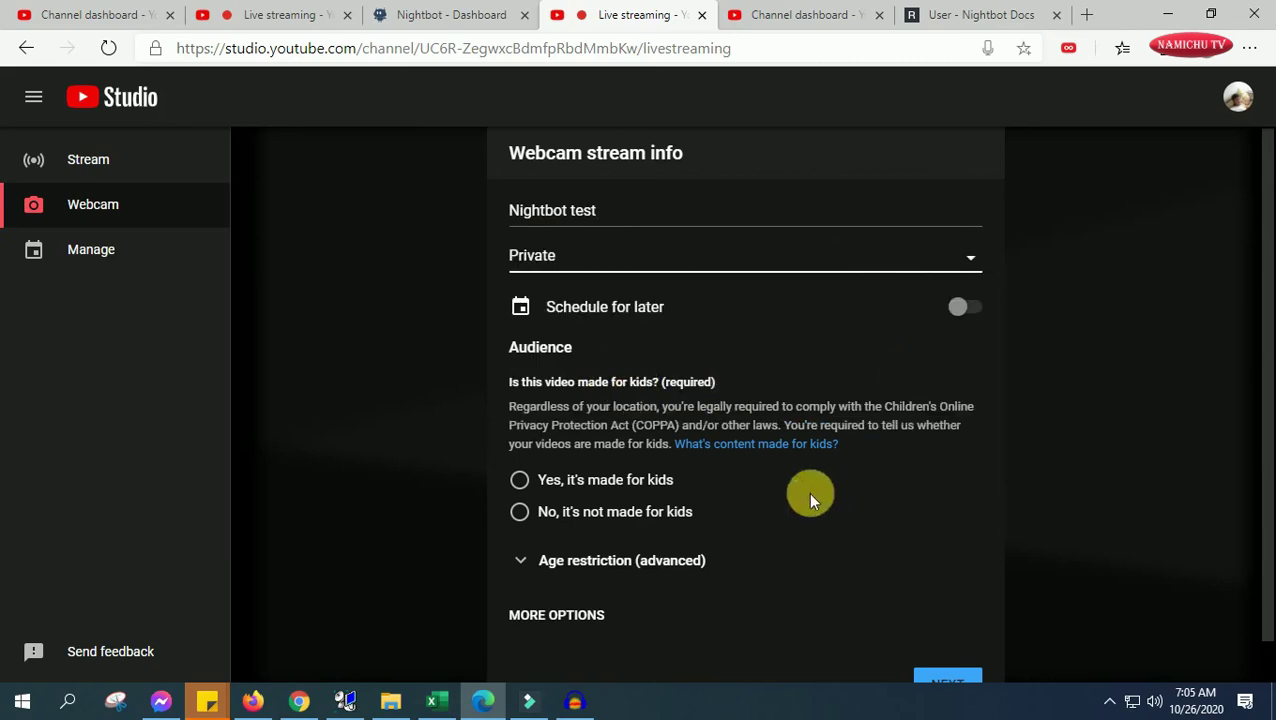
scroll(853, 490, "down", 1)
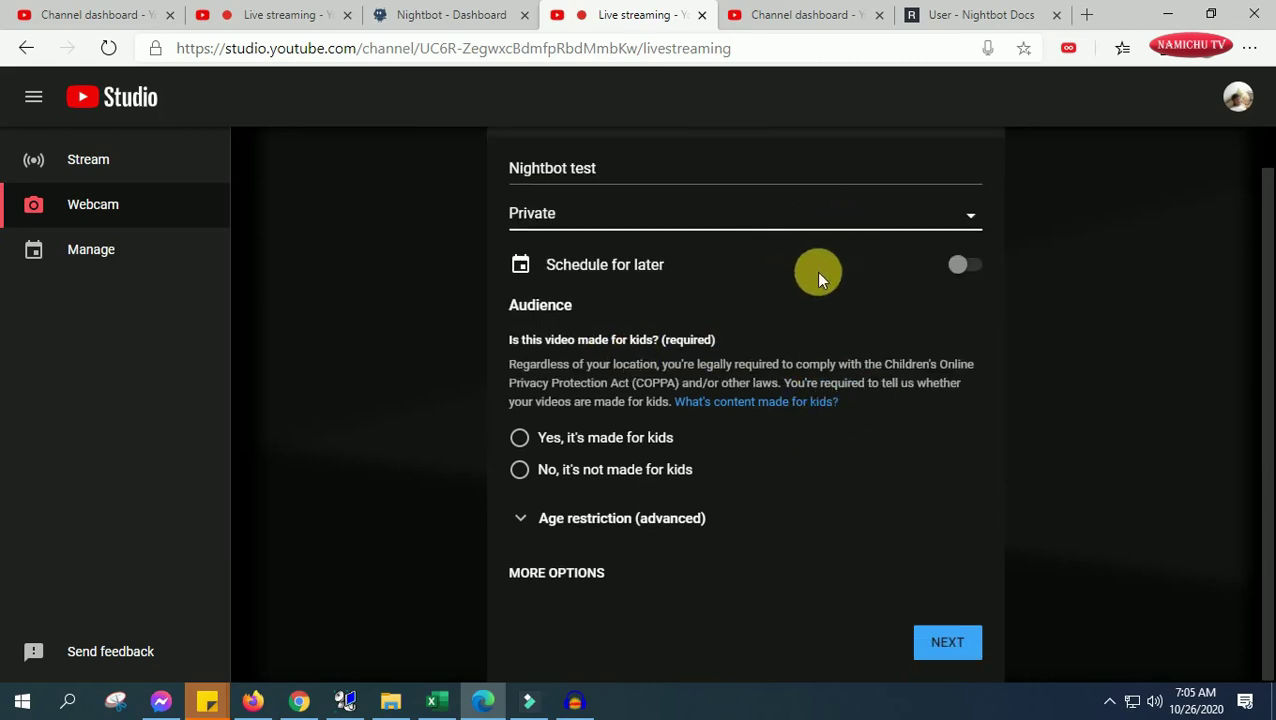
Set the Nightbot test stream to Public, mark it as not made for kids, and go live.
left_click(708, 215)
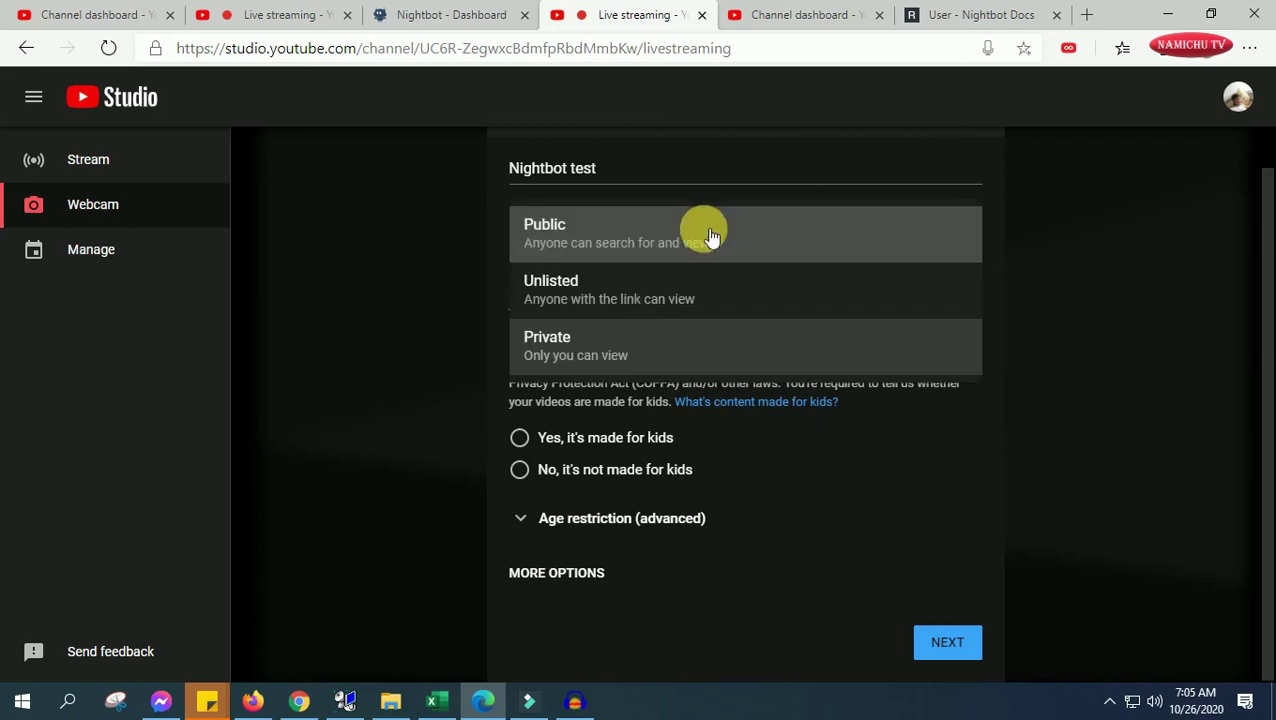
left_click(645, 245)
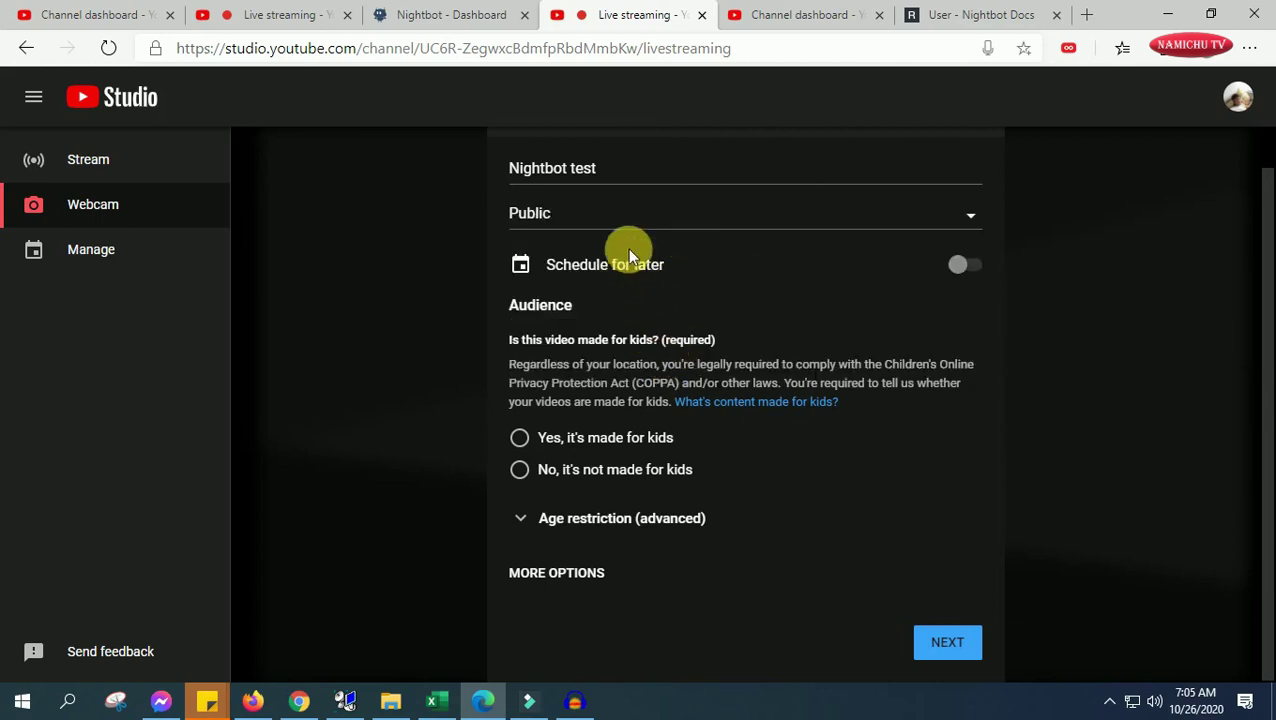
left_click(520, 470)
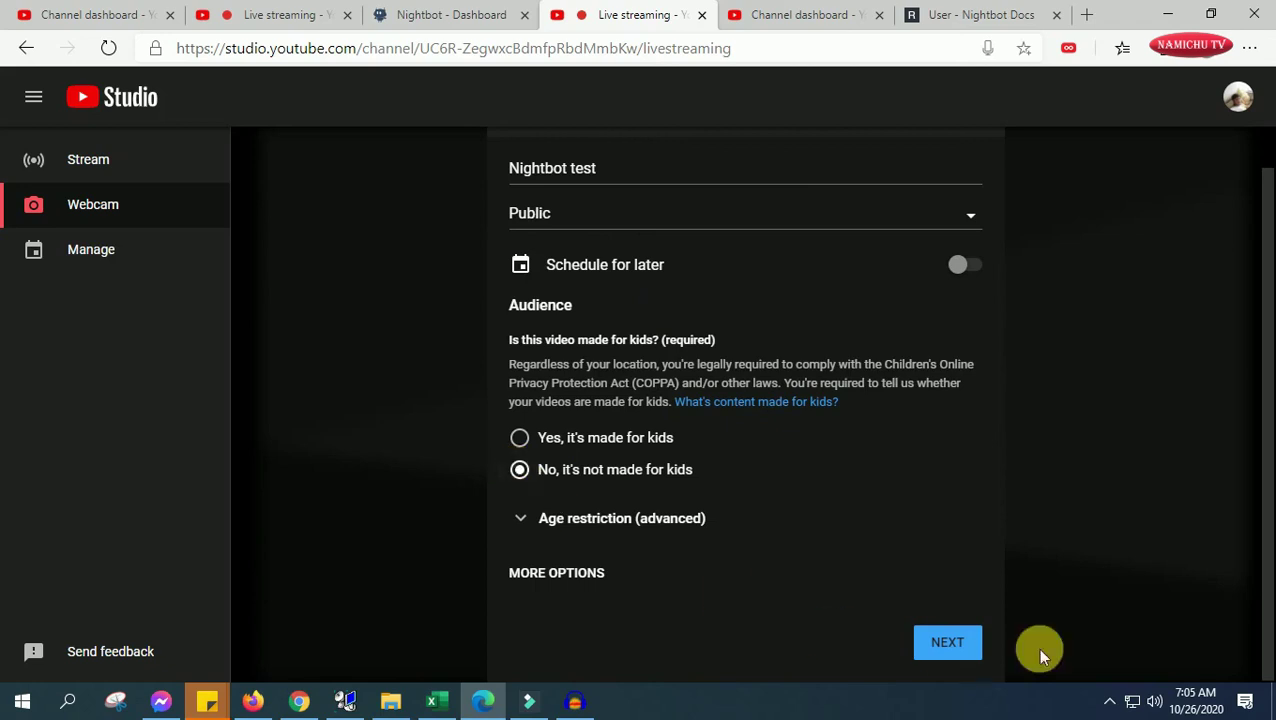
left_click(960, 648)
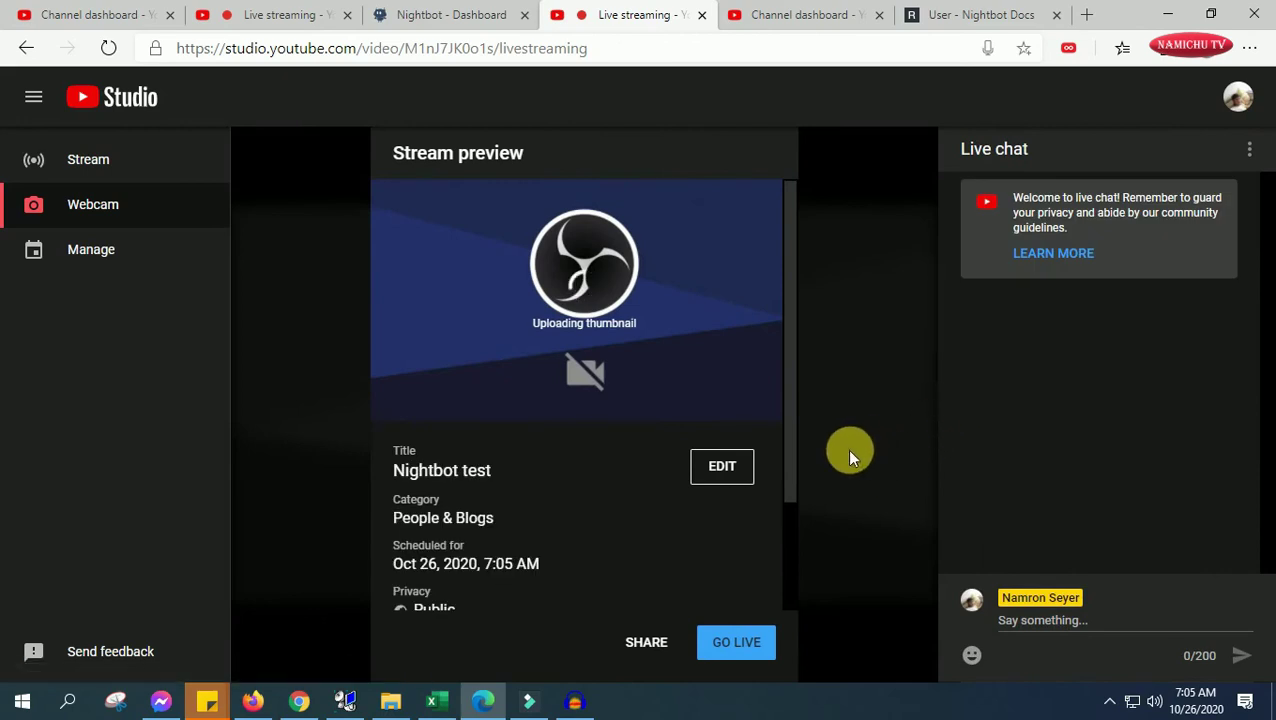
mouse_move(705, 383)
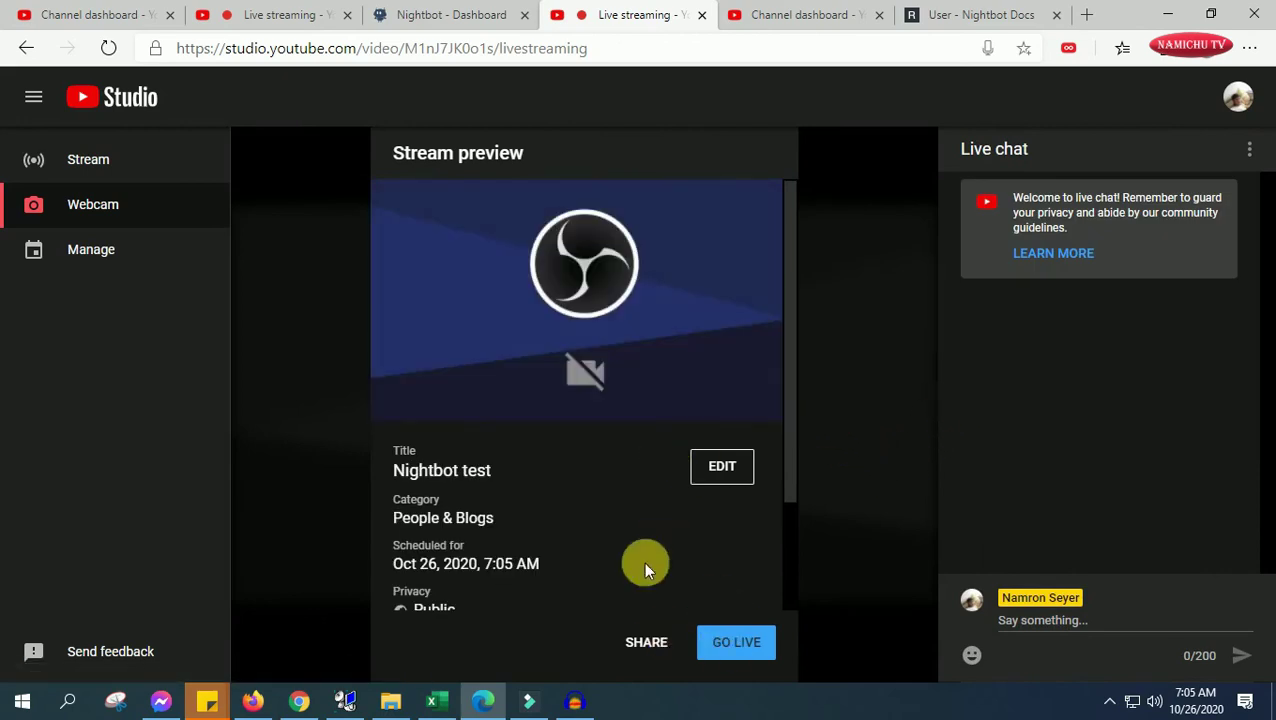
left_click(752, 648)
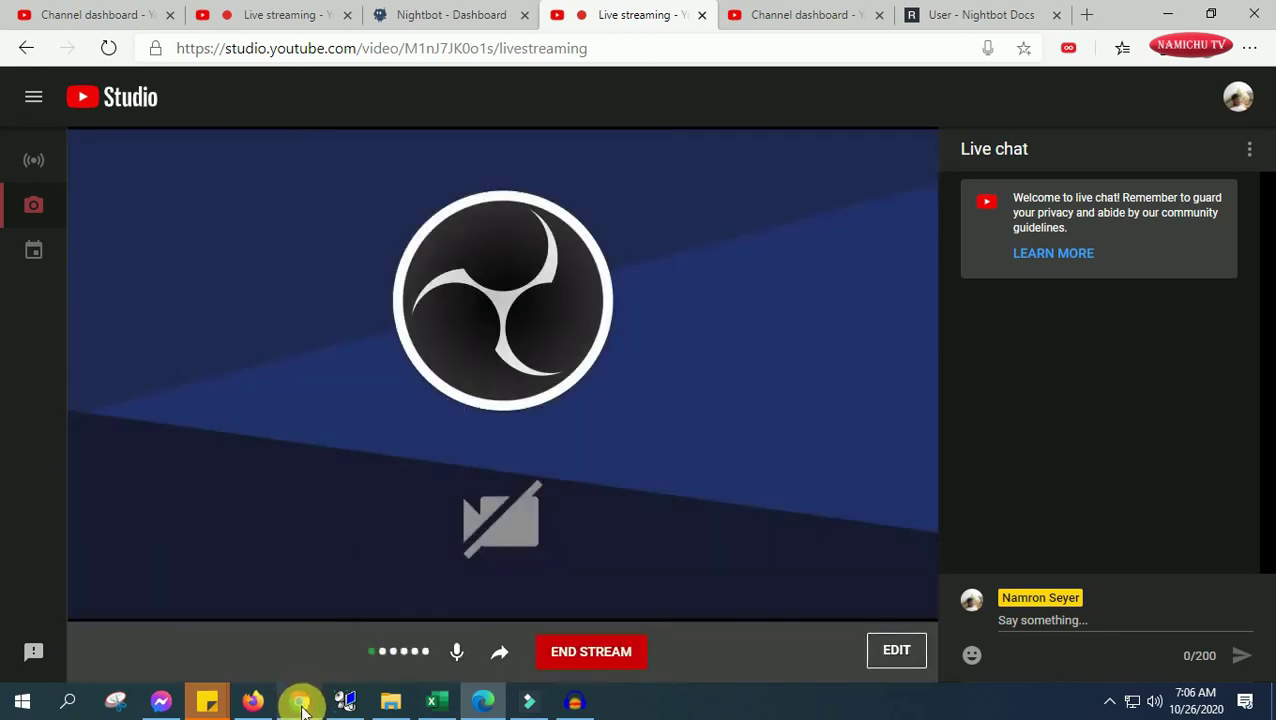
Switch to Chrome with the viewer account, check the YouTube notifications, and open the live Nightbot test stream from the home page.
left_click(299, 700)
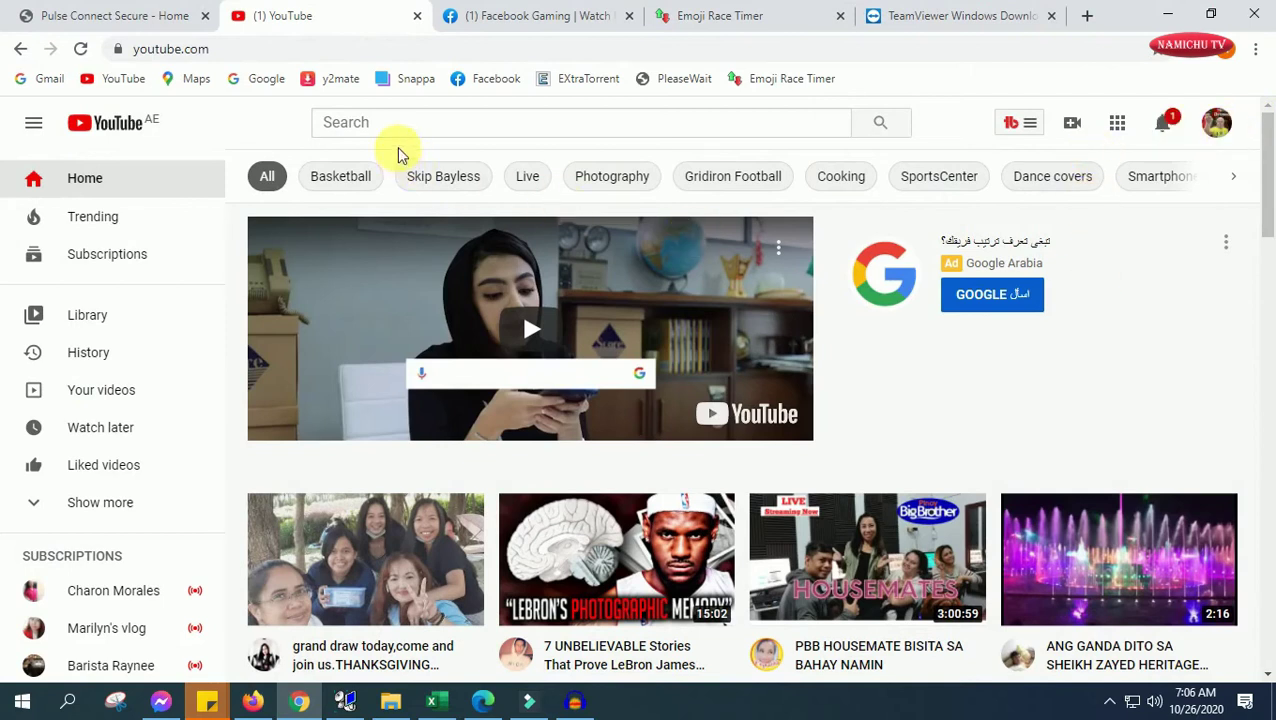
left_click(1178, 125)
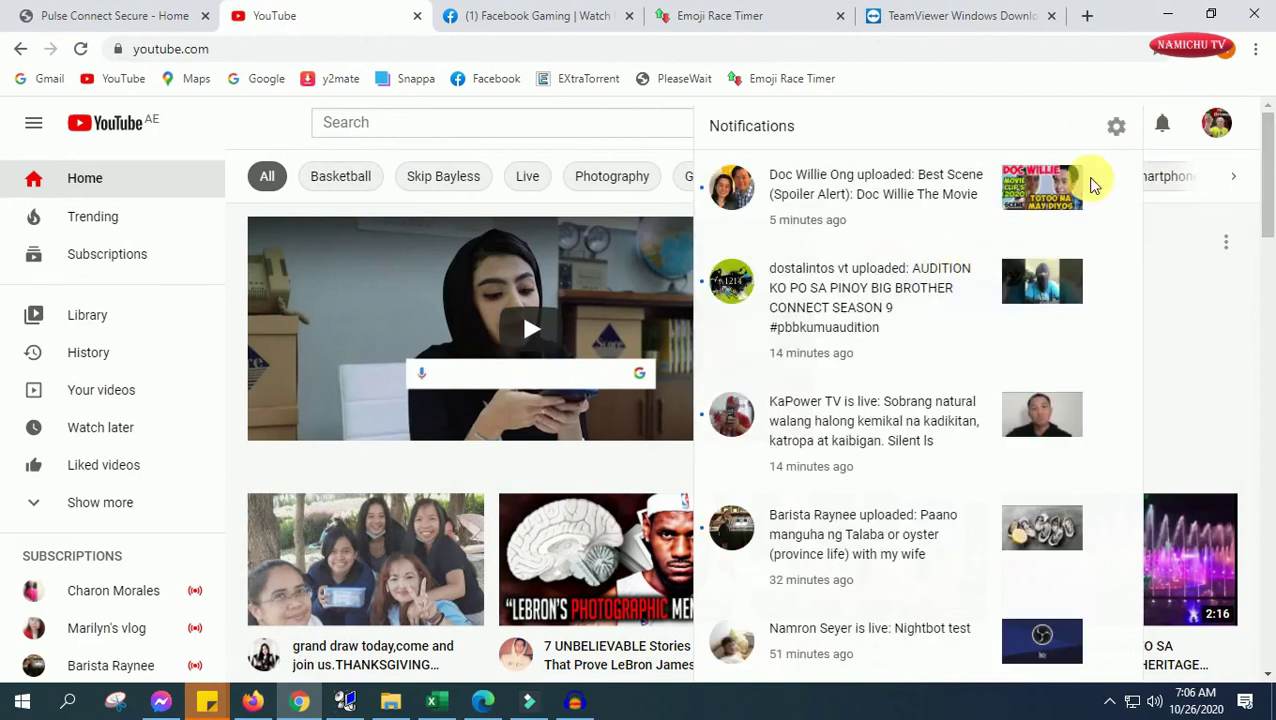
left_click(798, 205)
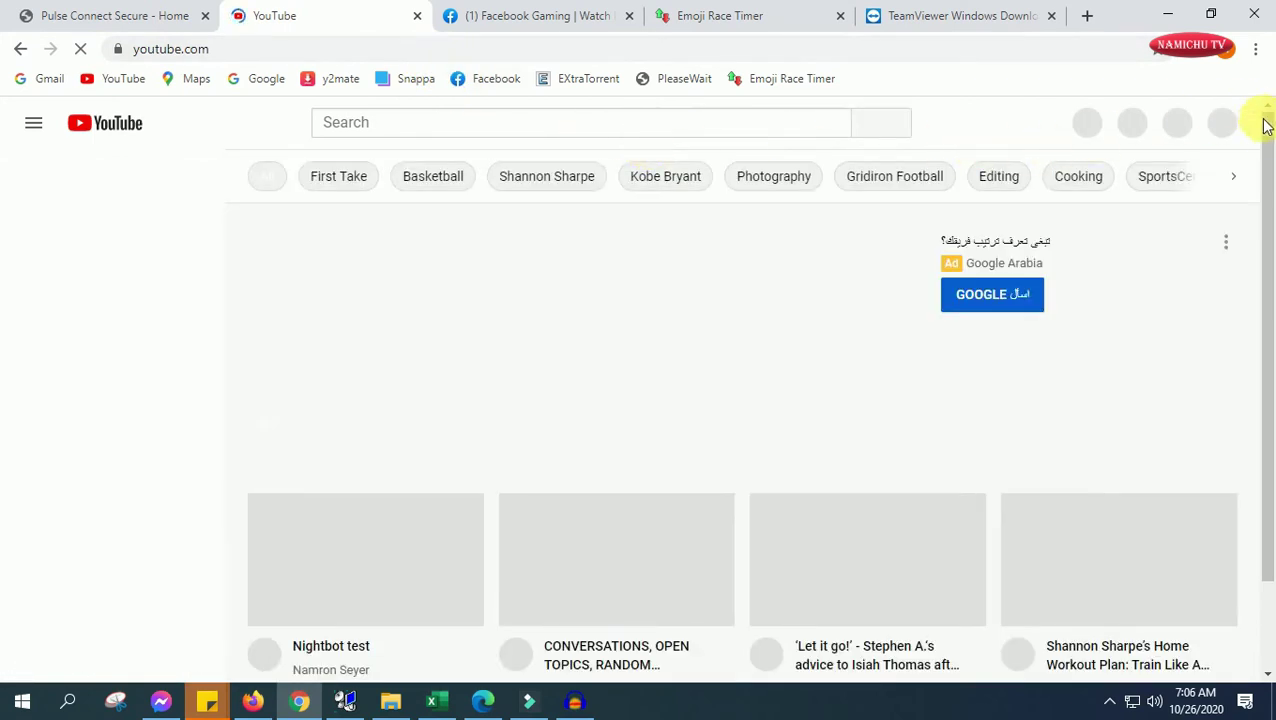
left_click(1174, 128)
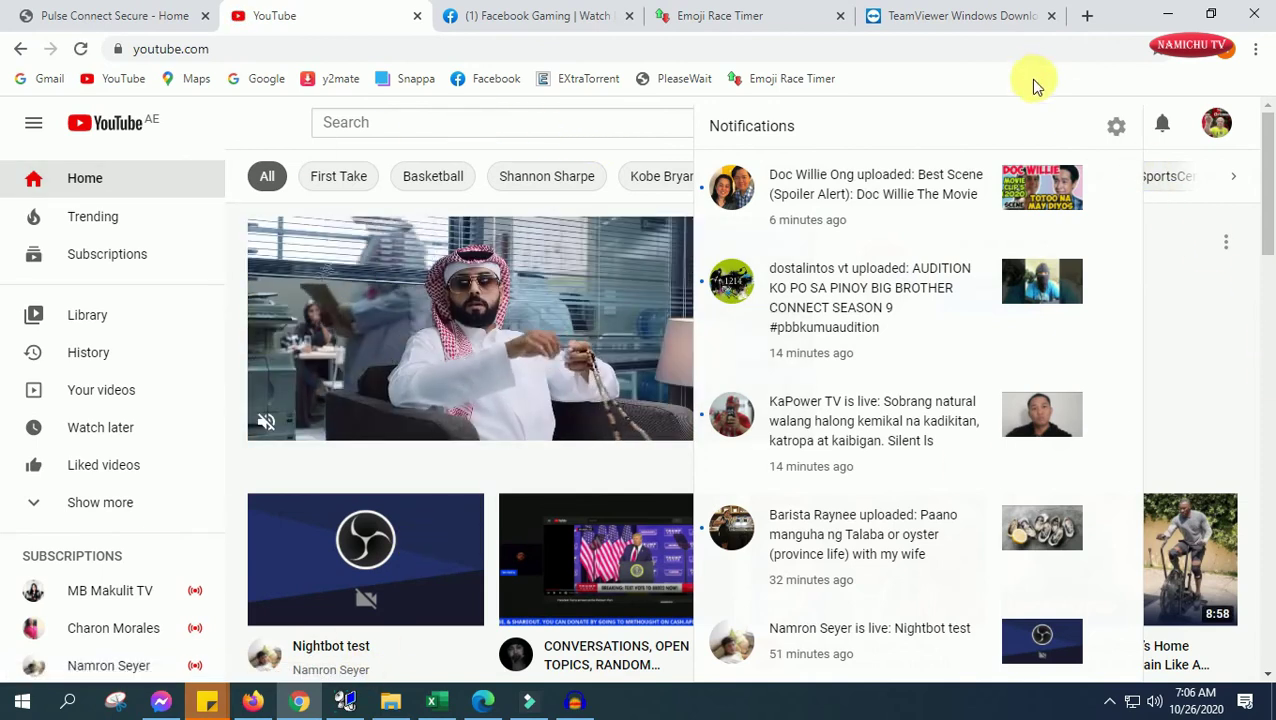
left_click(1158, 124)
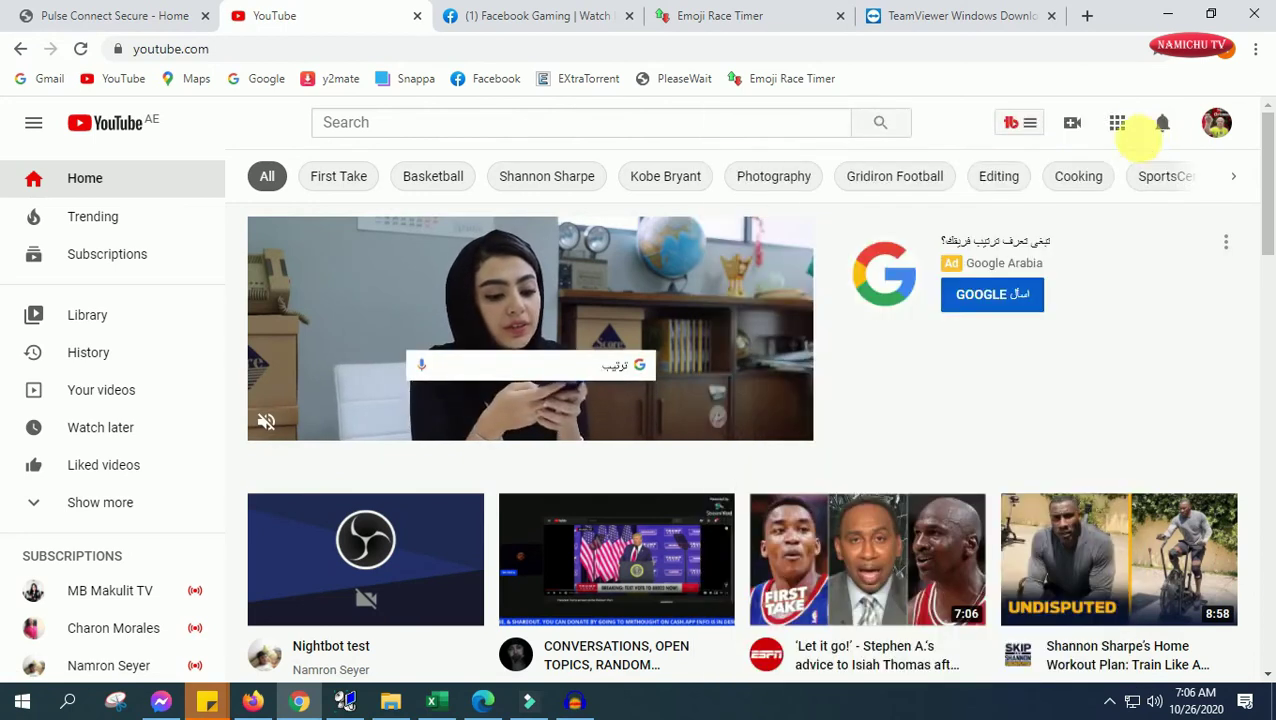
scroll(507, 413, "down", 3)
scroll(365, 350, "up", 3)
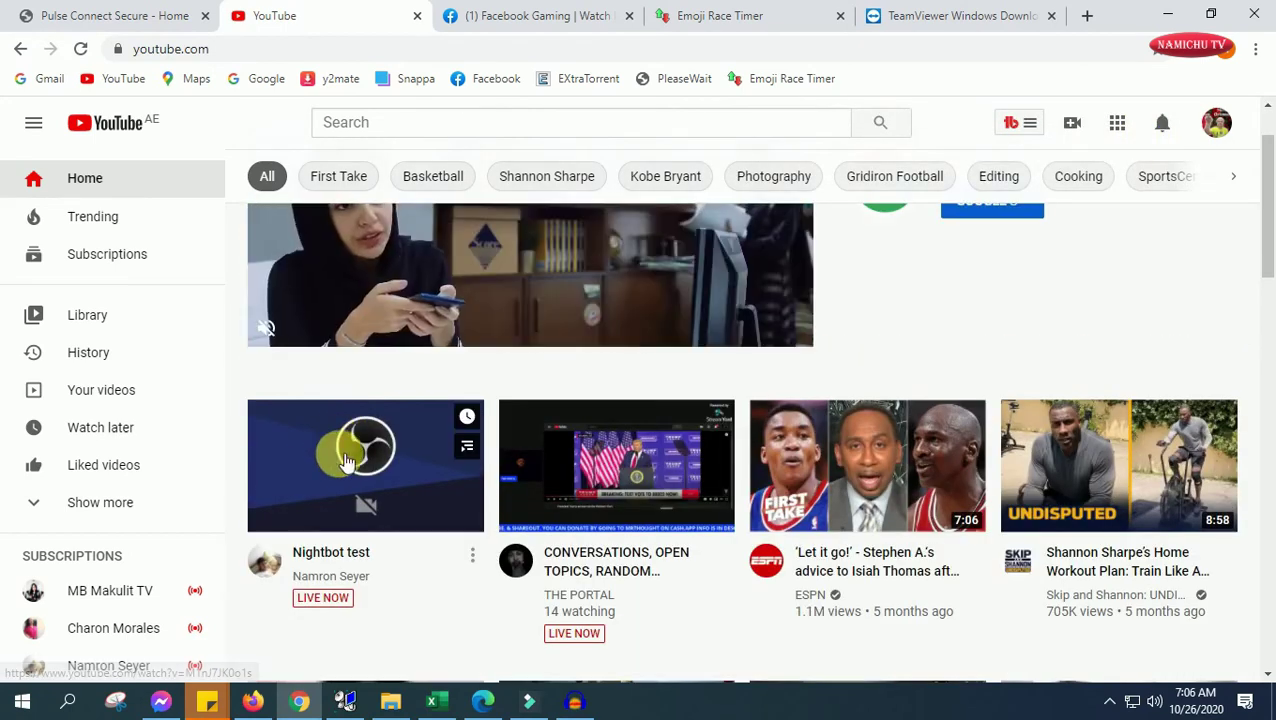
left_click(345, 481)
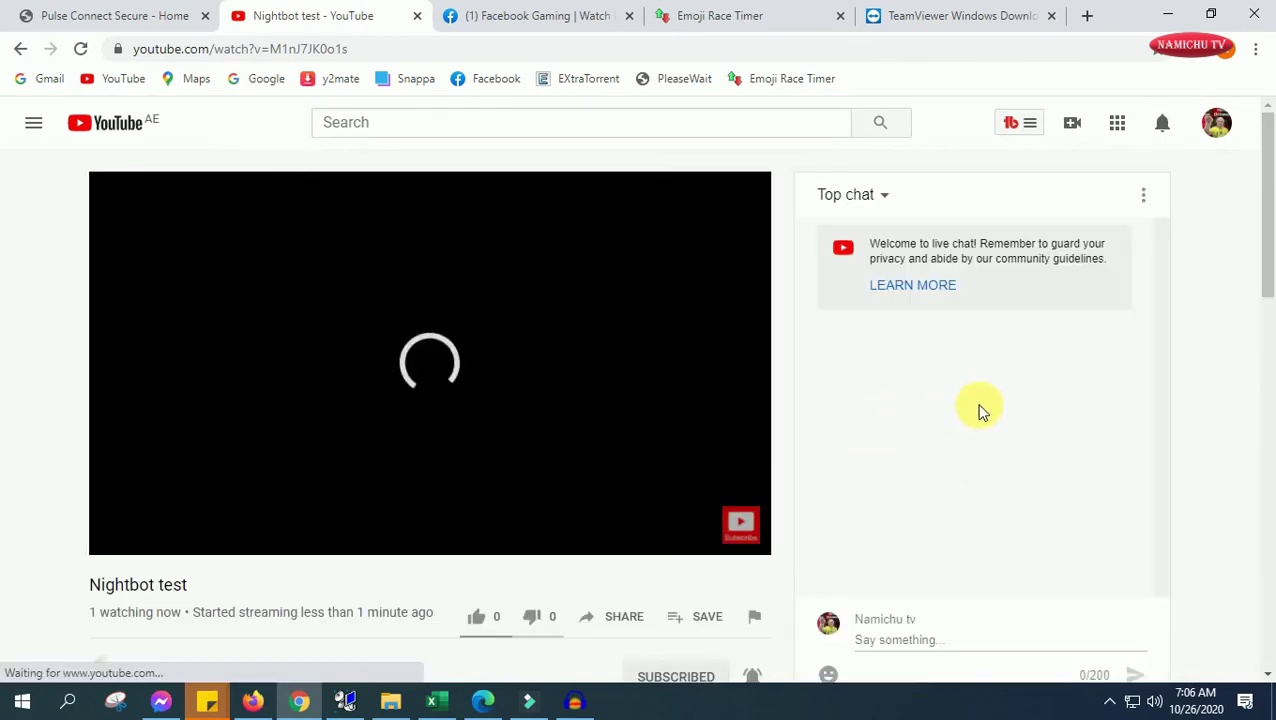
Post "hi host tamsak done" in the stream's chat as the viewer and check the live chat in YouTube Studio in Edge.
left_click(903, 648)
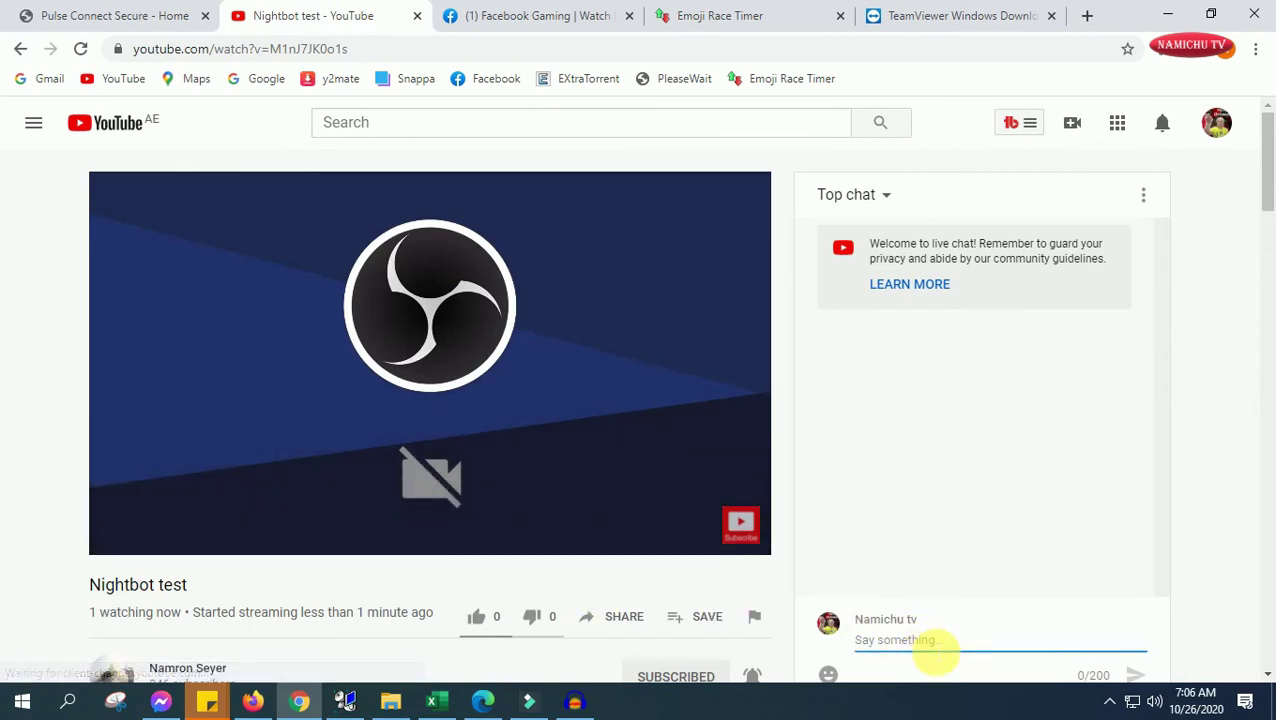
type("hi host tamsak done")
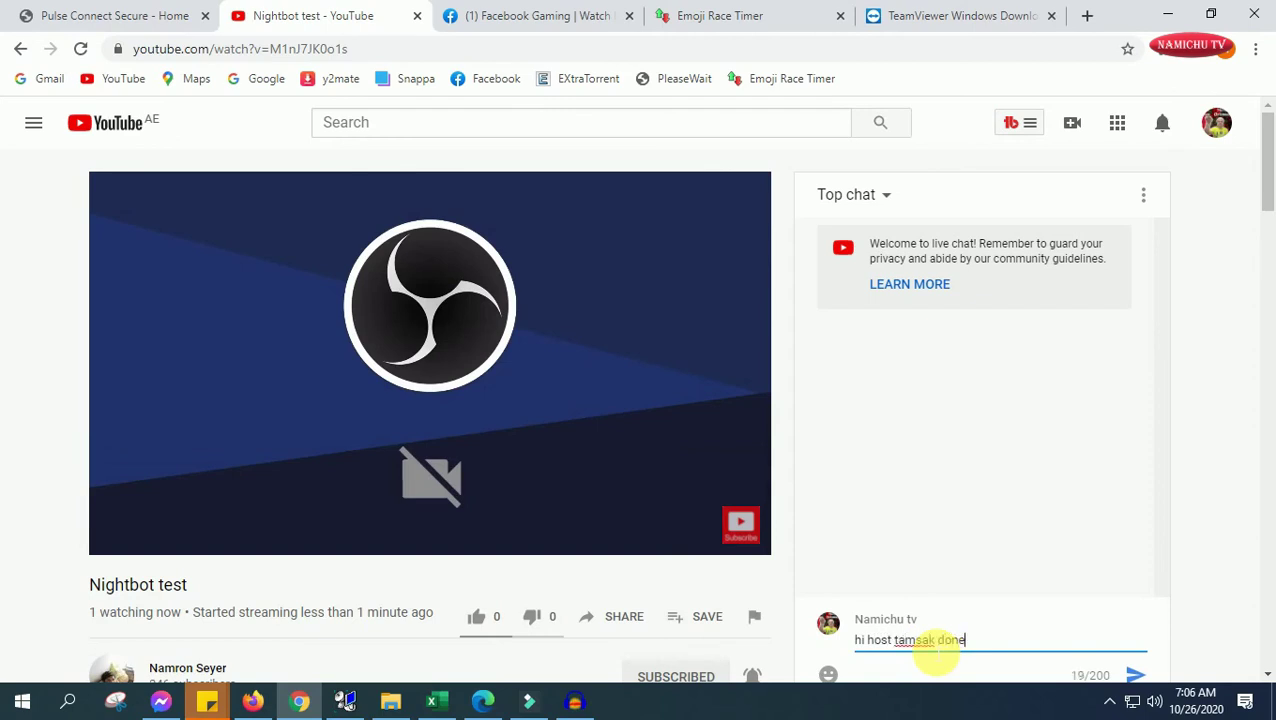
left_click(1134, 674)
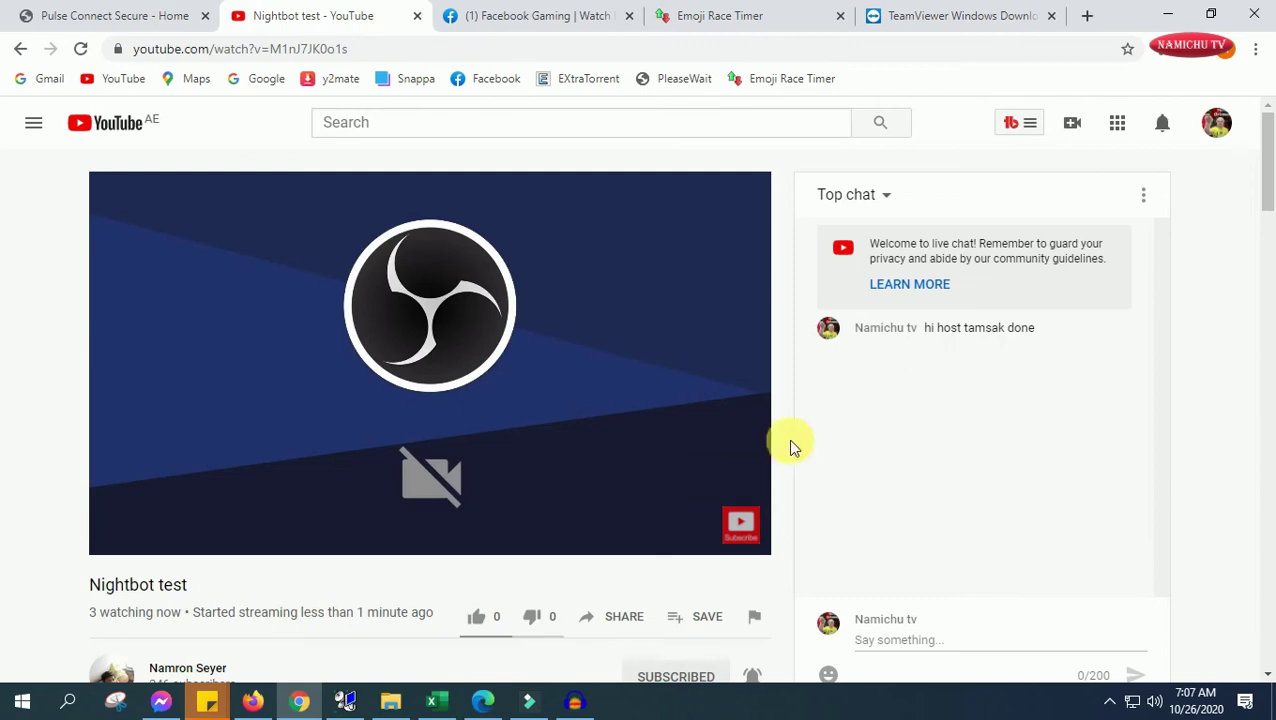
mouse_move(483, 708)
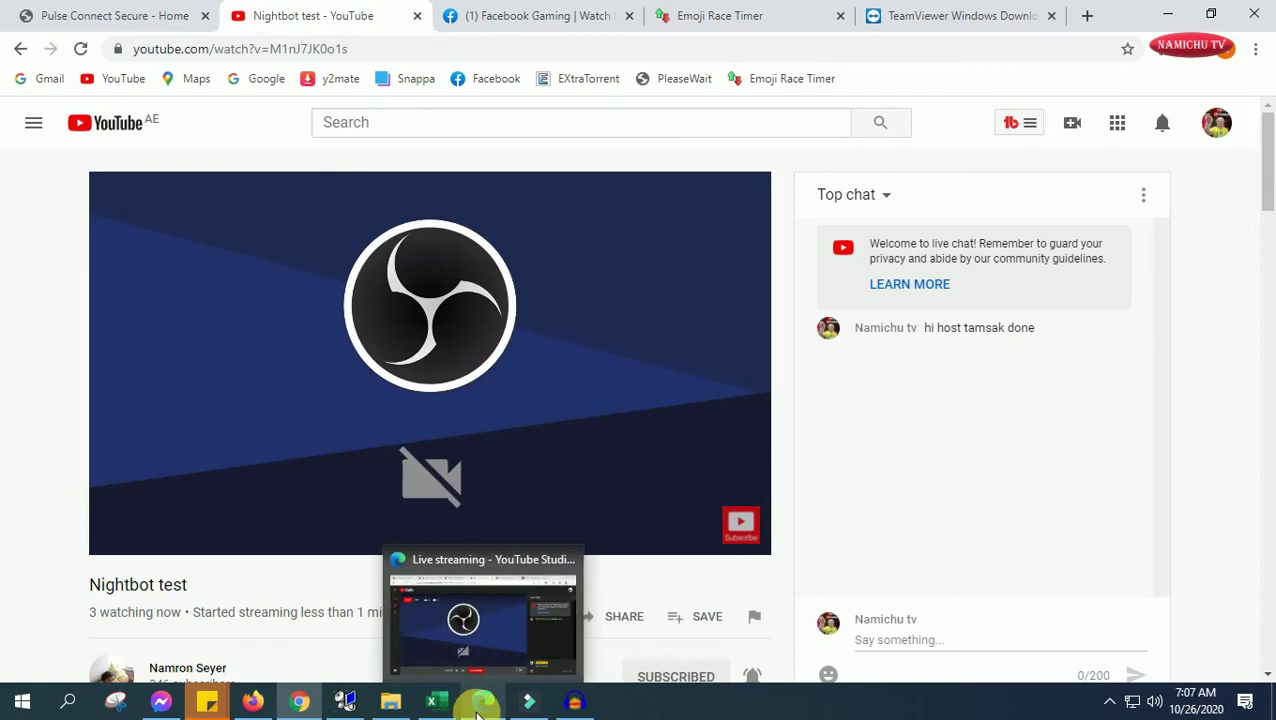
left_click(481, 708)
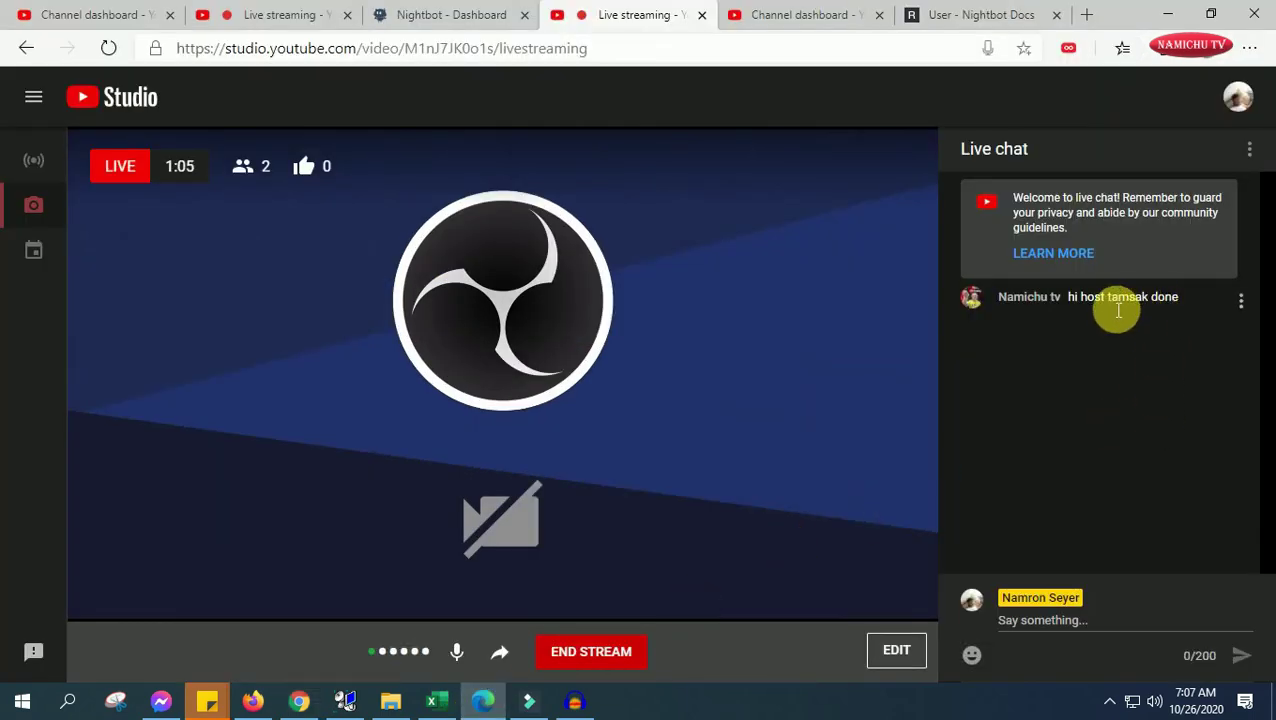
Return to the viewer's stream in Chrome, post "shout out" in the chat, and switch back to YouTube Studio in Edge.
key("alt+Tab")
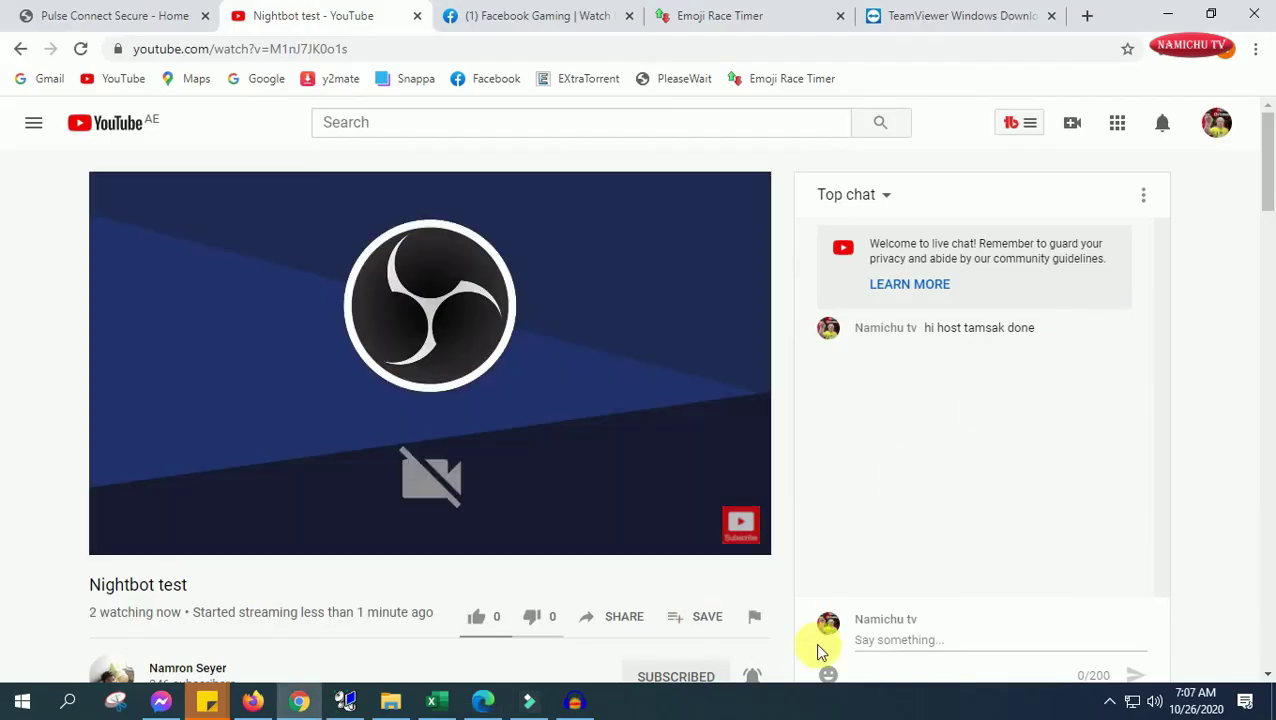
left_click(886, 642)
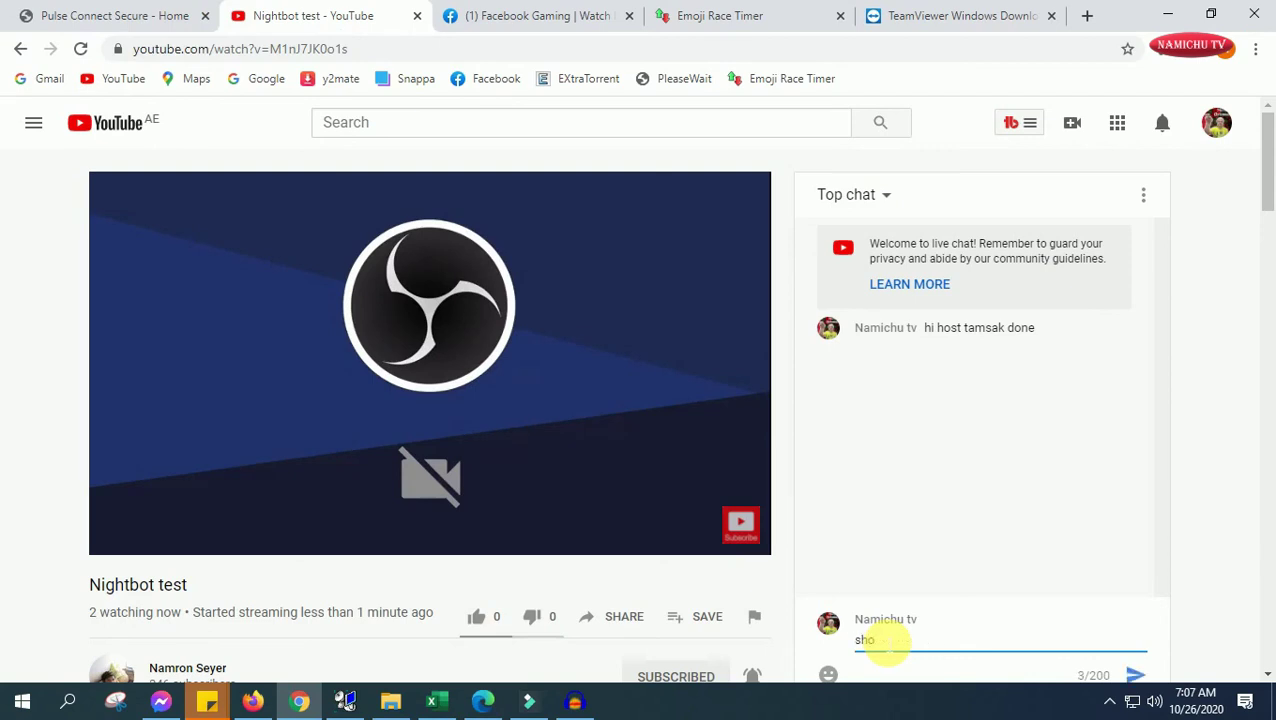
type("shout out")
key("Return")
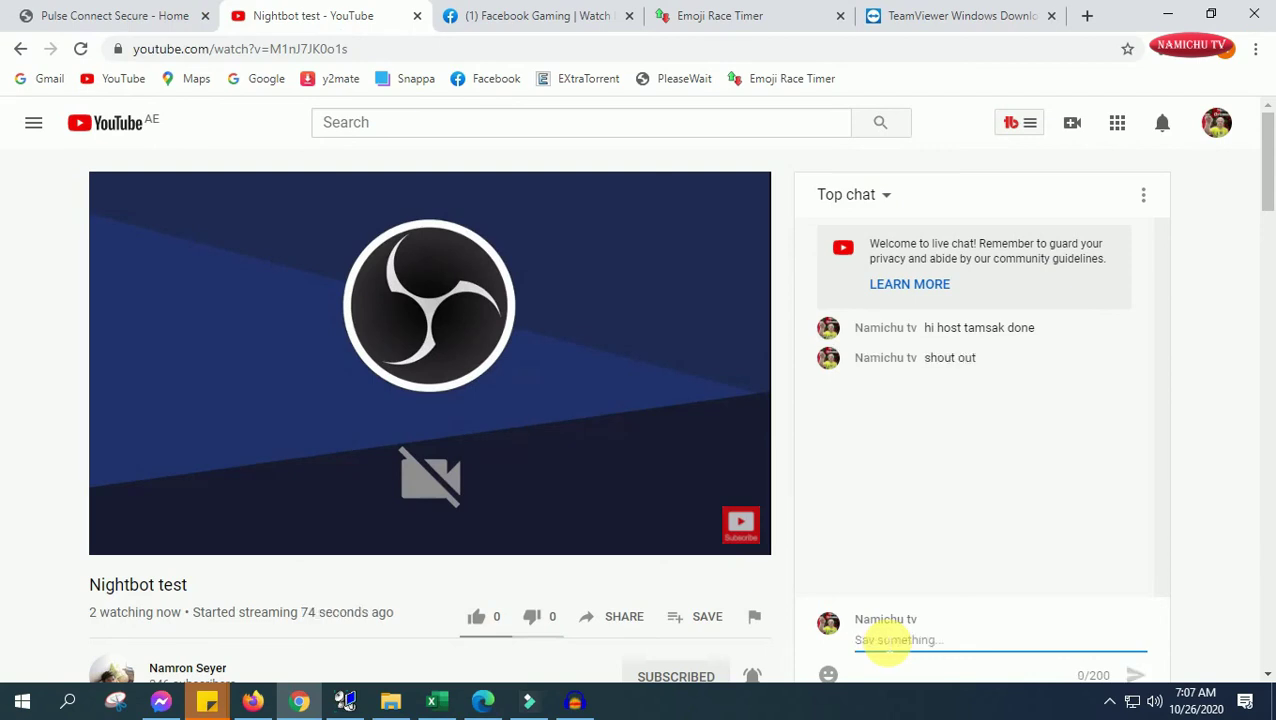
key("alt+Tab")
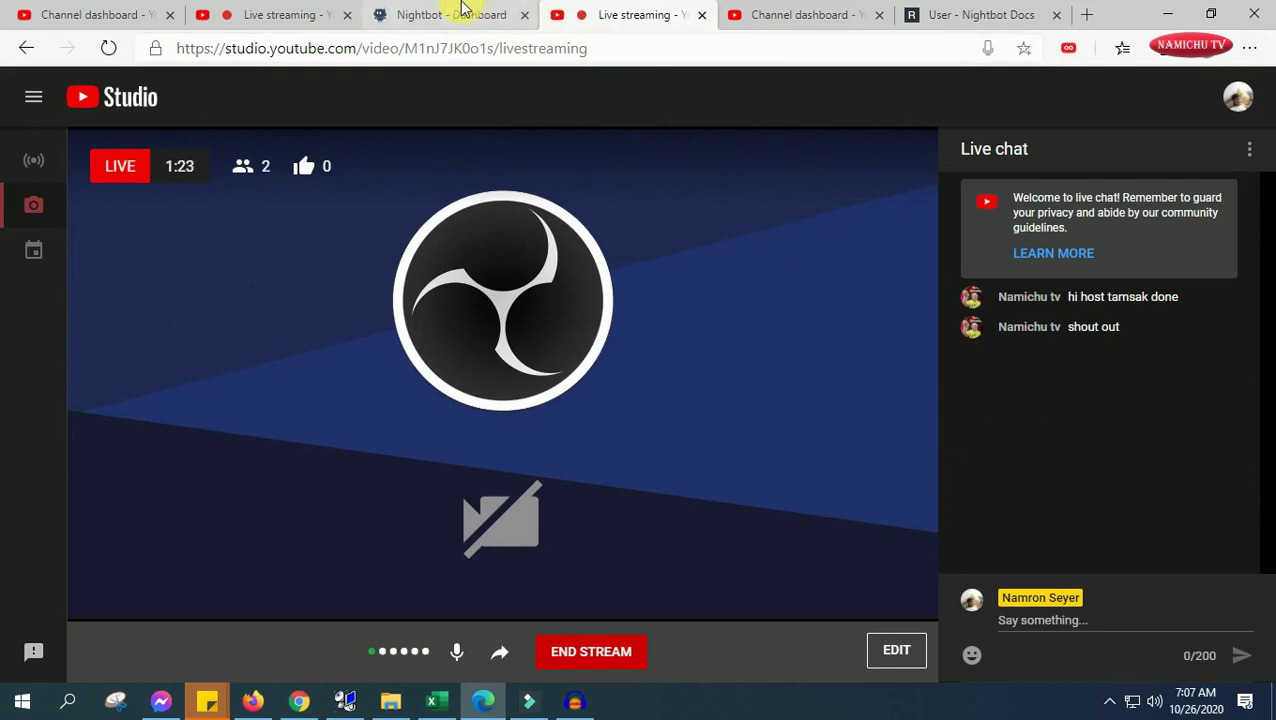
Review the custom commands and the dashboard in Nightbot, and return to the live stream in YouTube Studio.
left_click(458, 14)
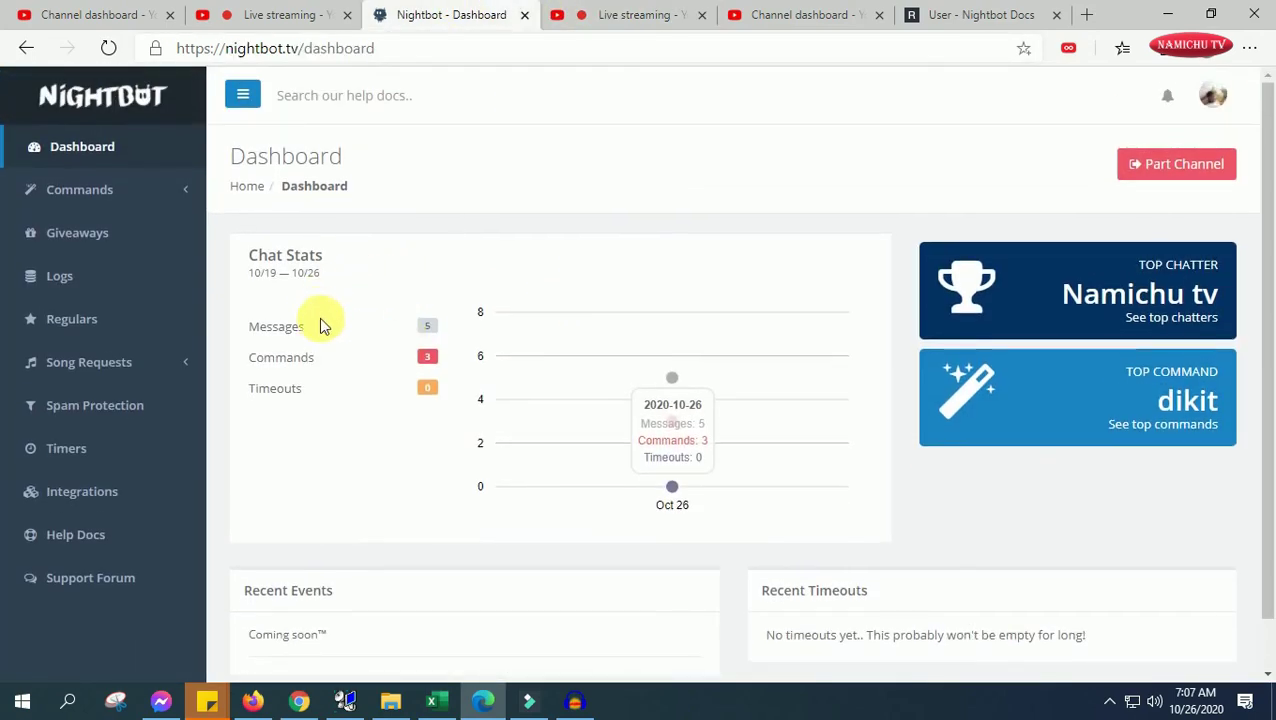
left_click(93, 200)
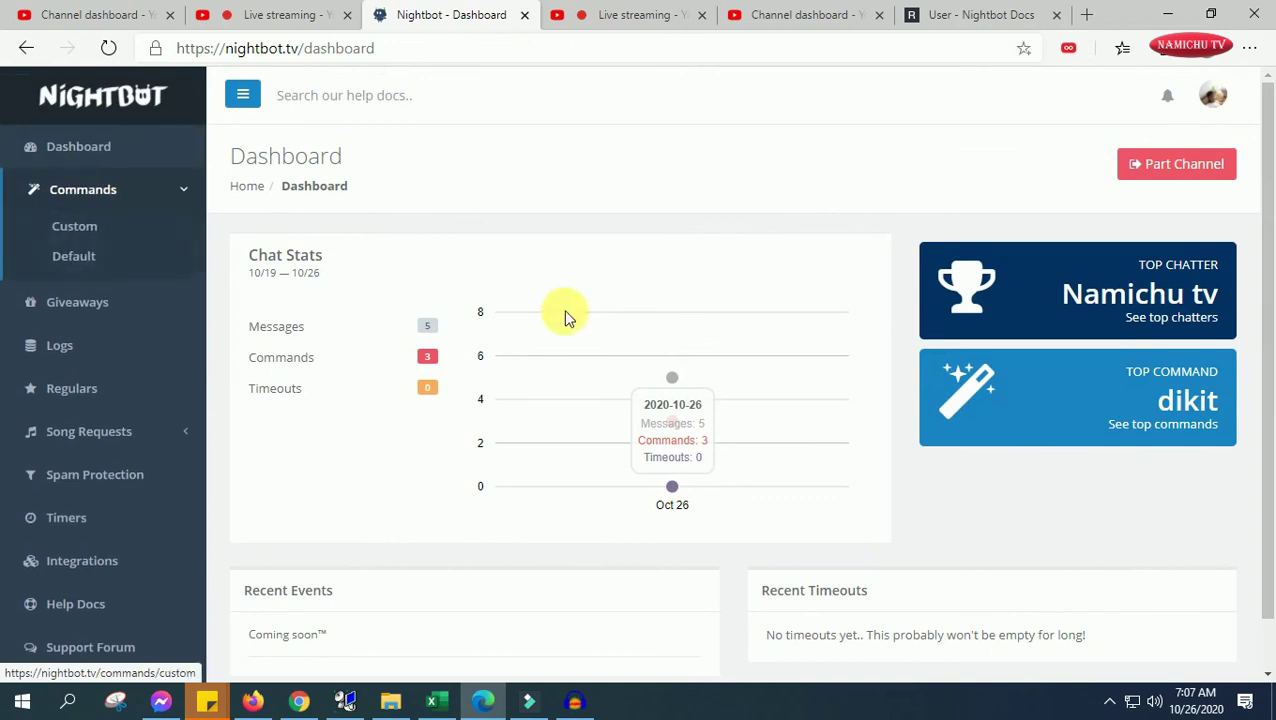
left_click(76, 227)
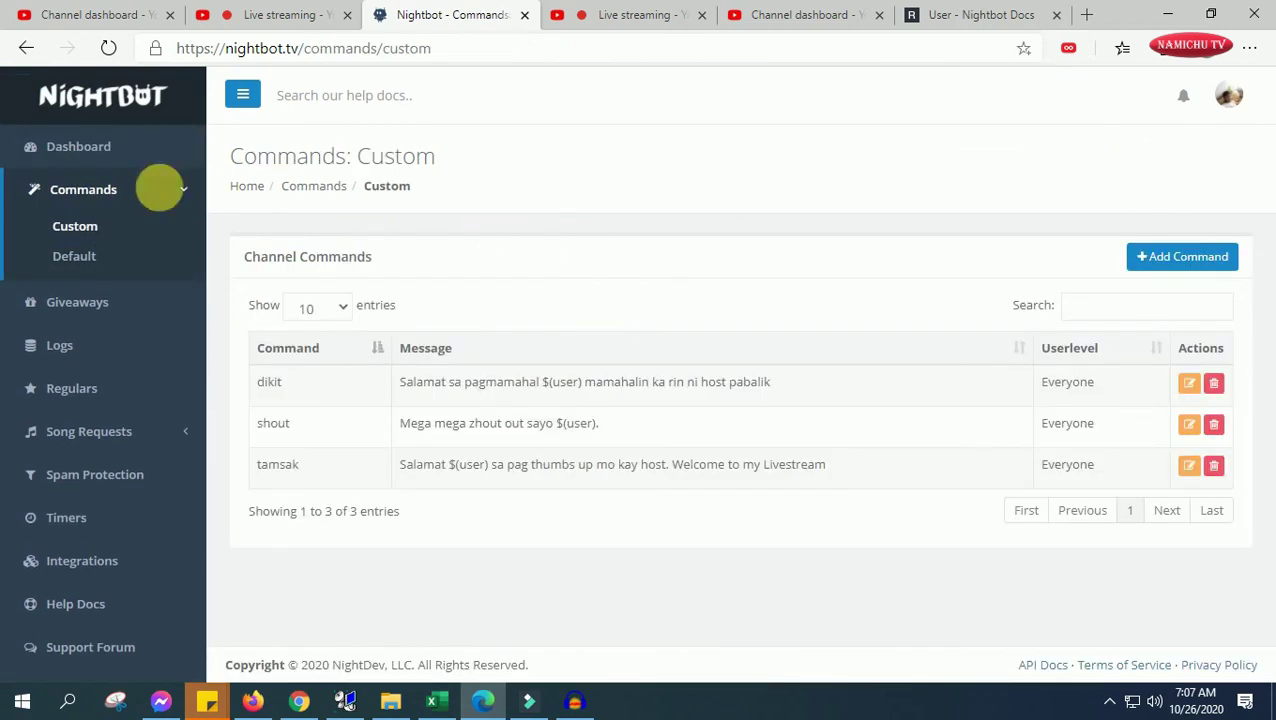
left_click(78, 147)
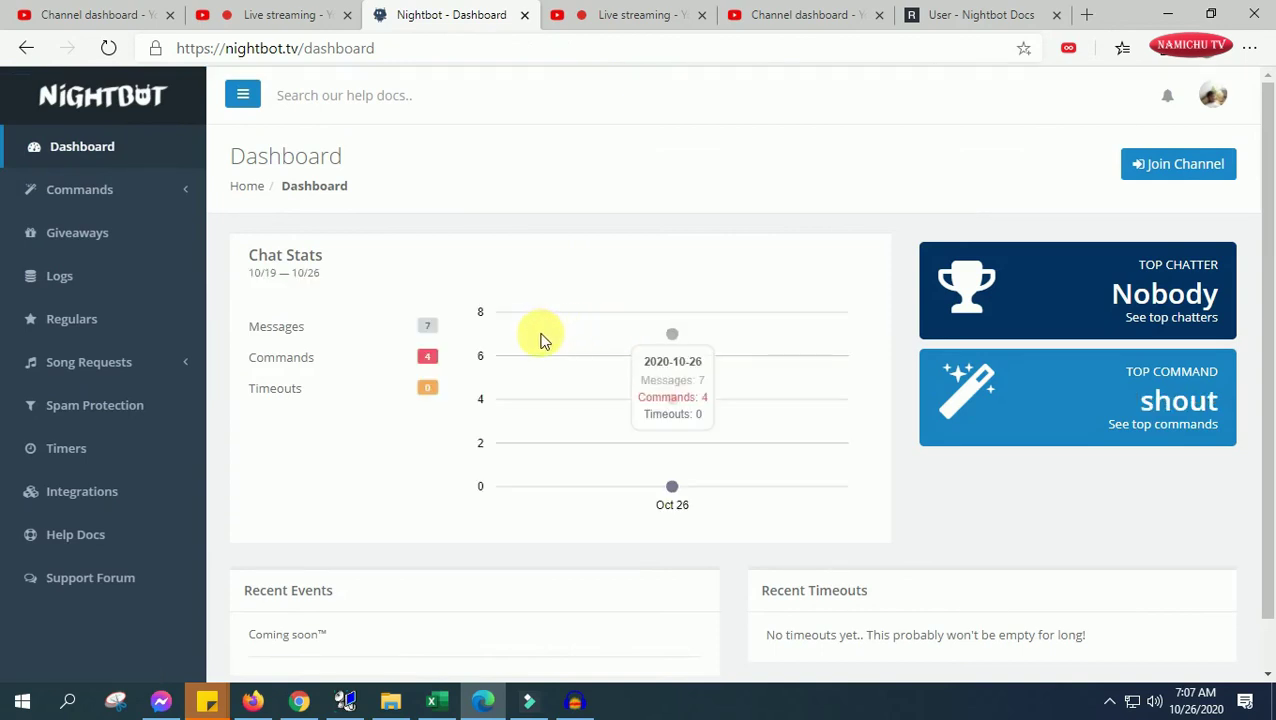
left_click(615, 15)
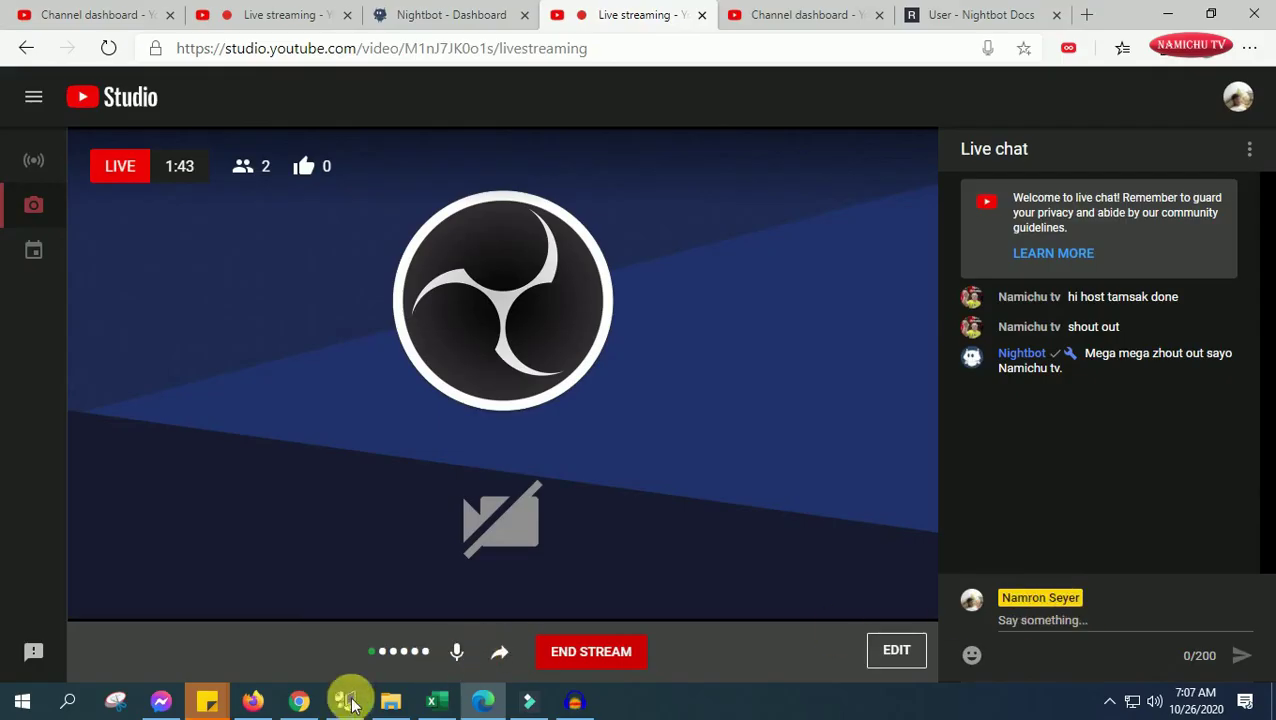
Post "tamsak host" and "dikit na host salamat" in the viewer's chat in Chrome and check Nightbot's replies in YouTube Studio.
left_click(303, 703)
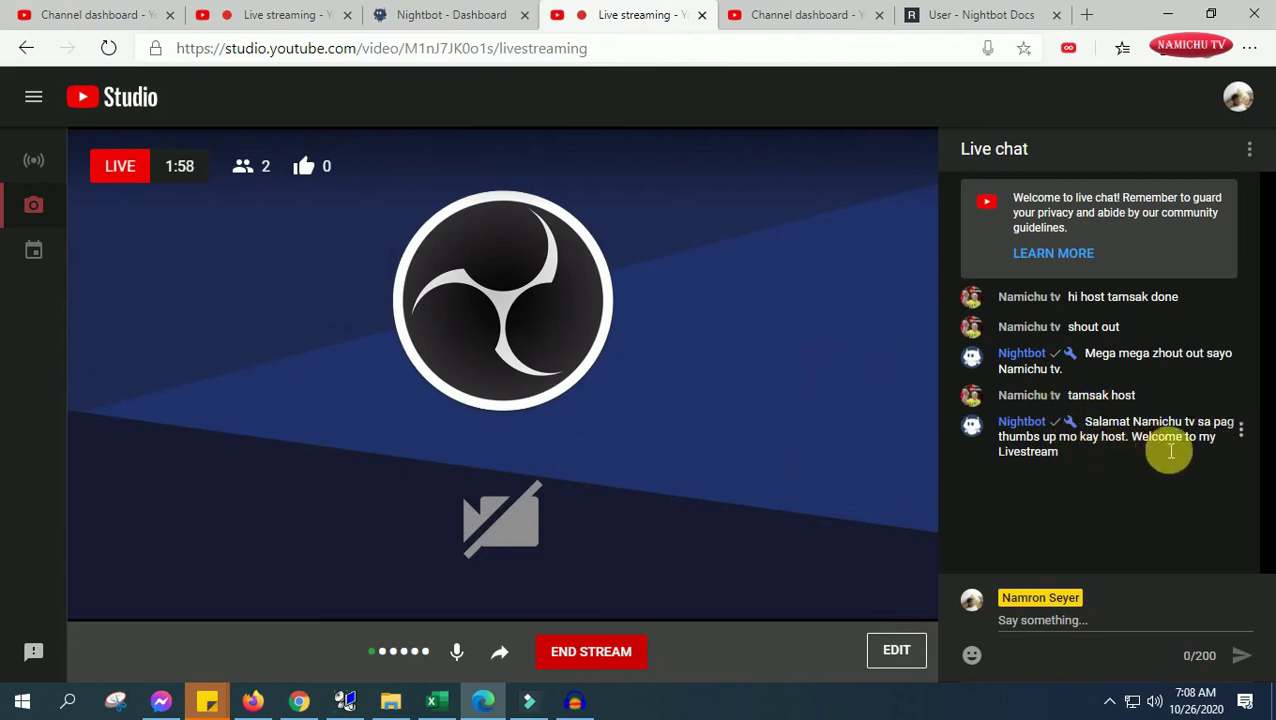
key("alt+Tab")
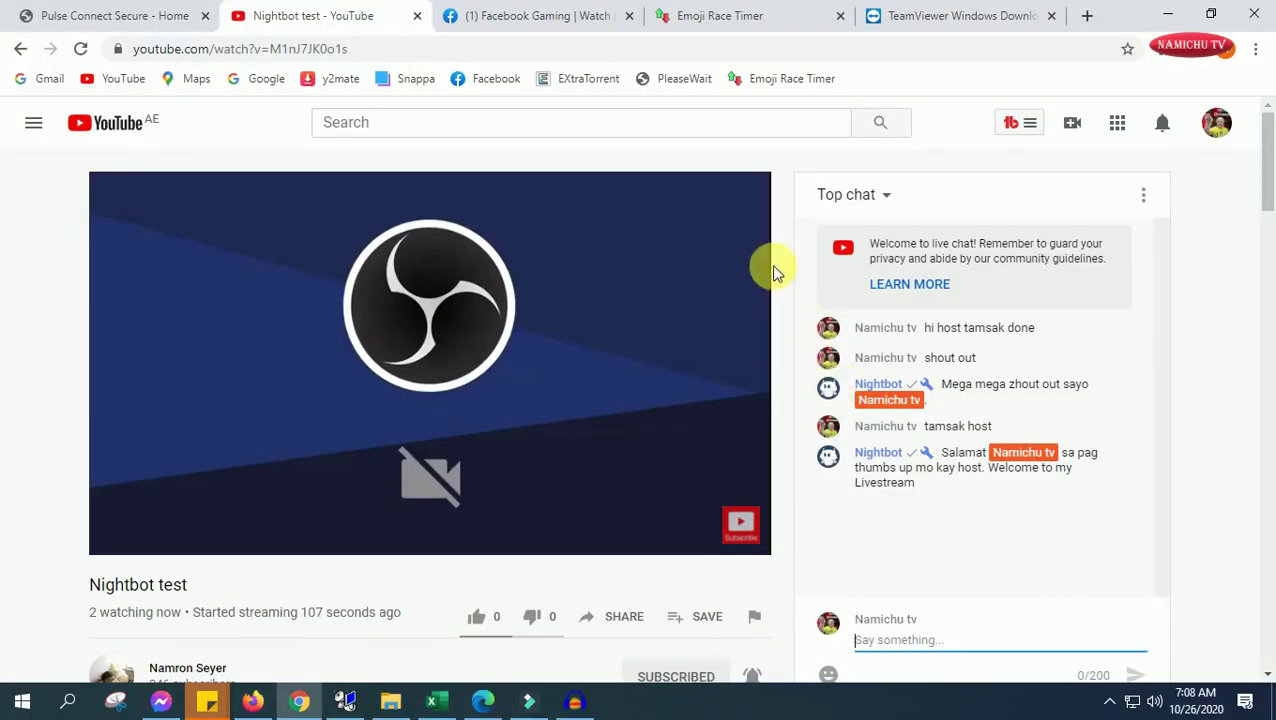
left_click(973, 636)
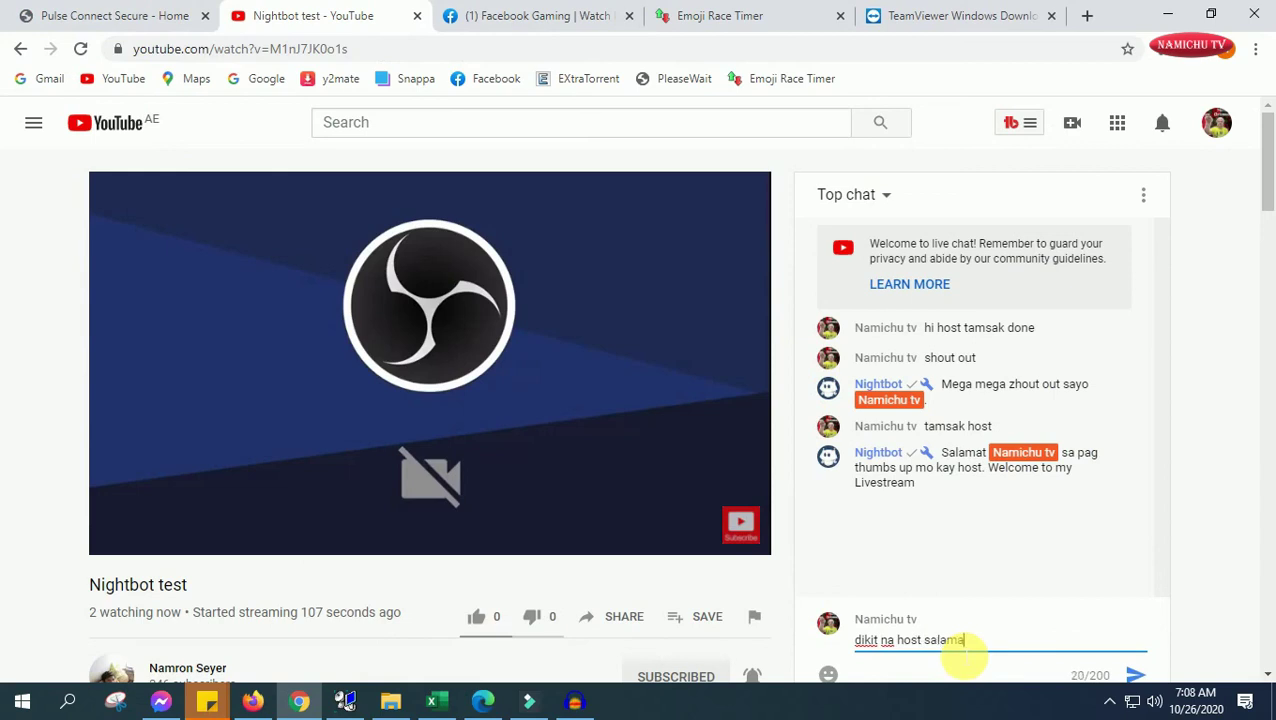
left_click(1140, 680)
key("alt+Tab")
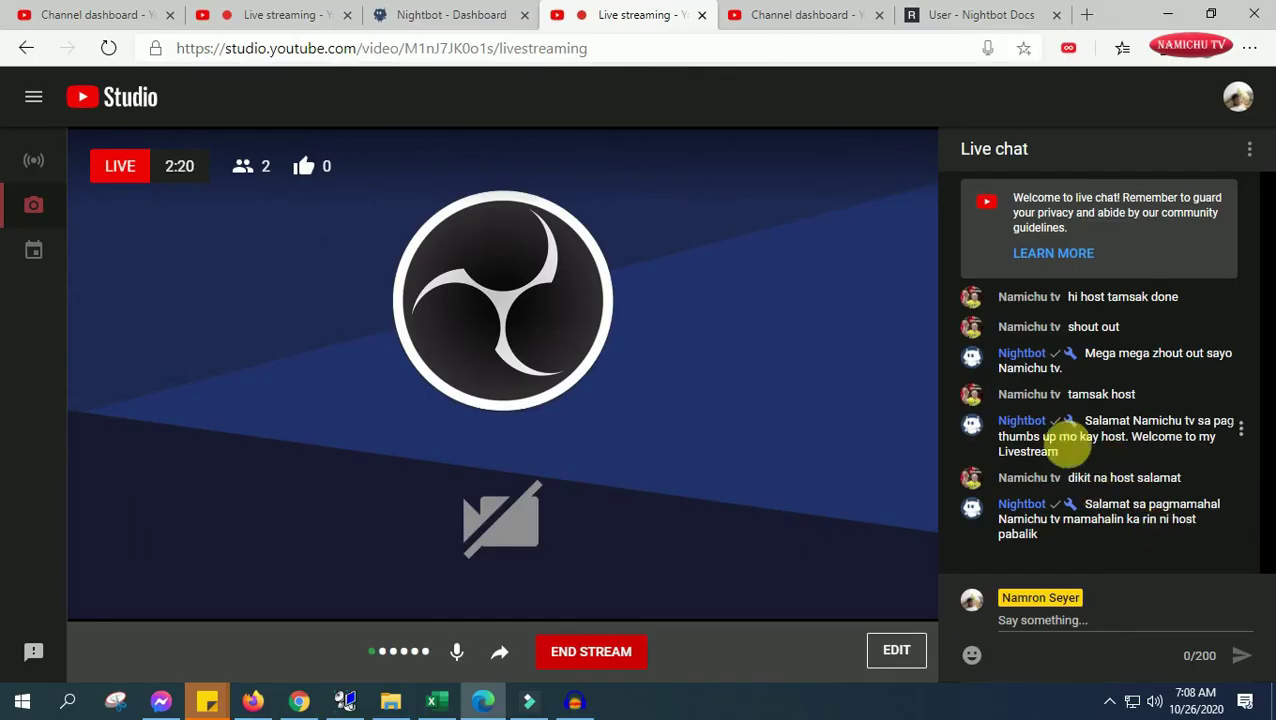
Open the list of custom channel commands in Nightbot.
left_click(450, 14)
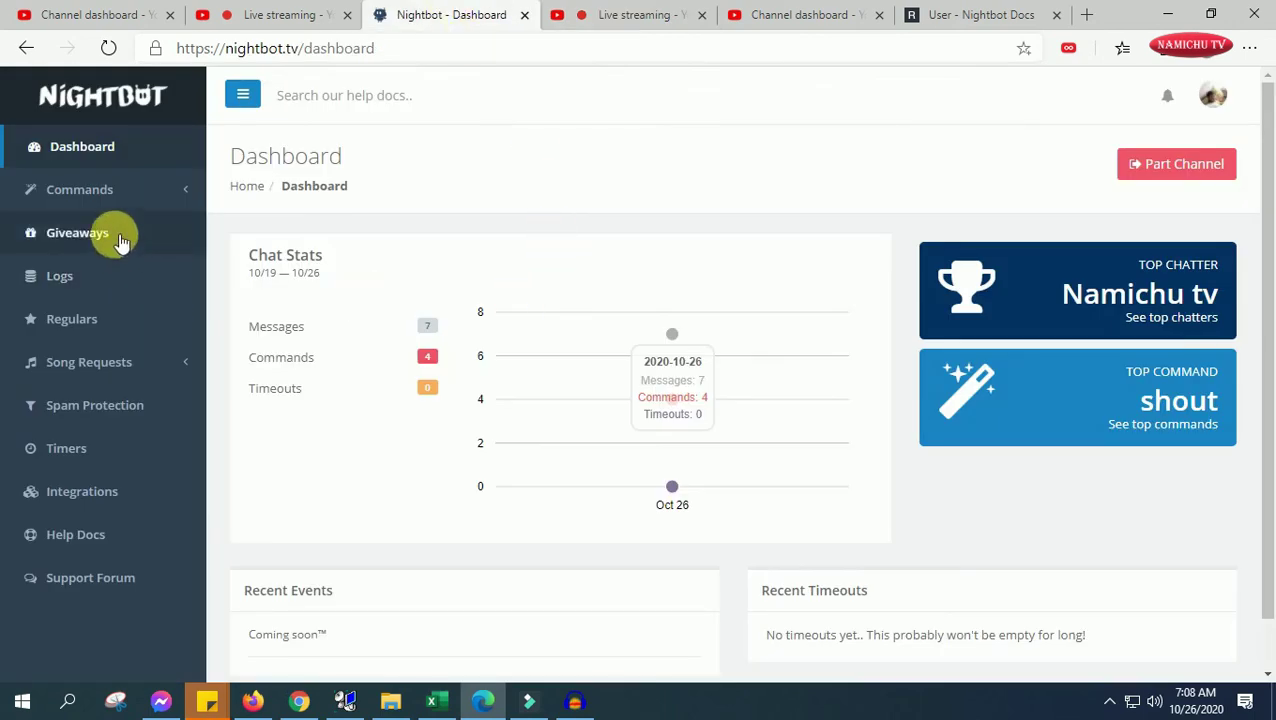
left_click(98, 200)
left_click(110, 226)
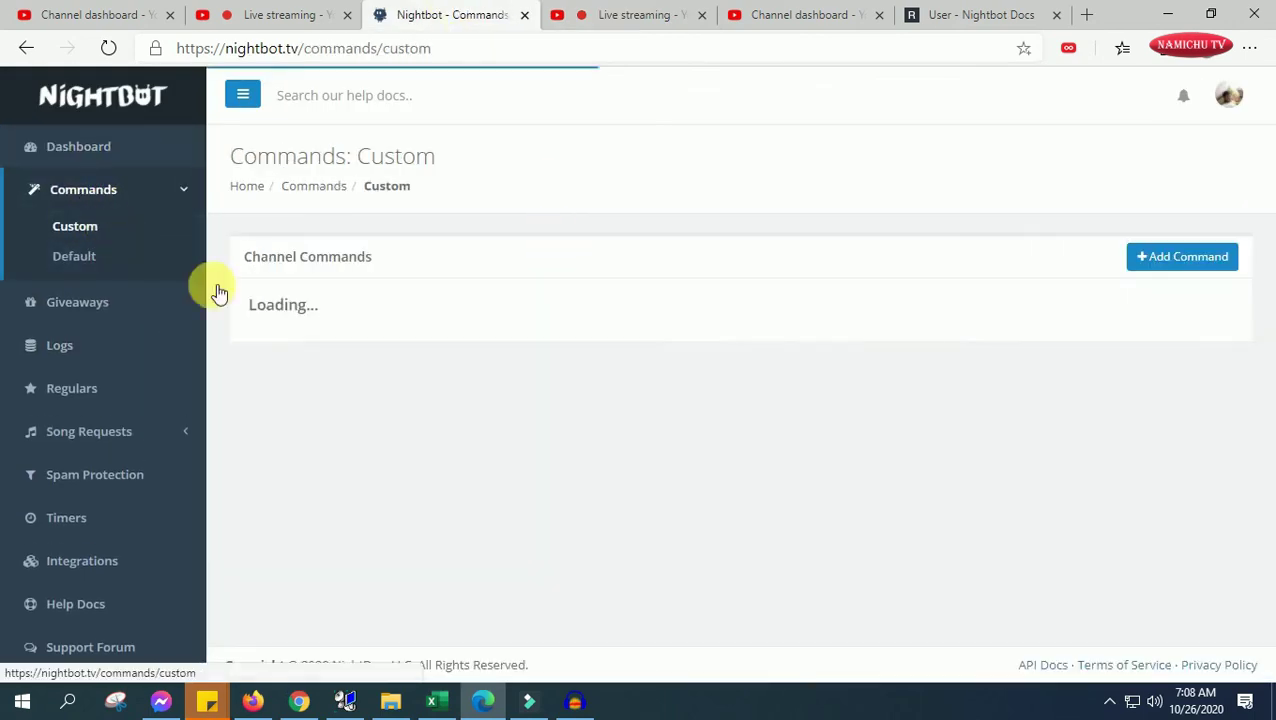